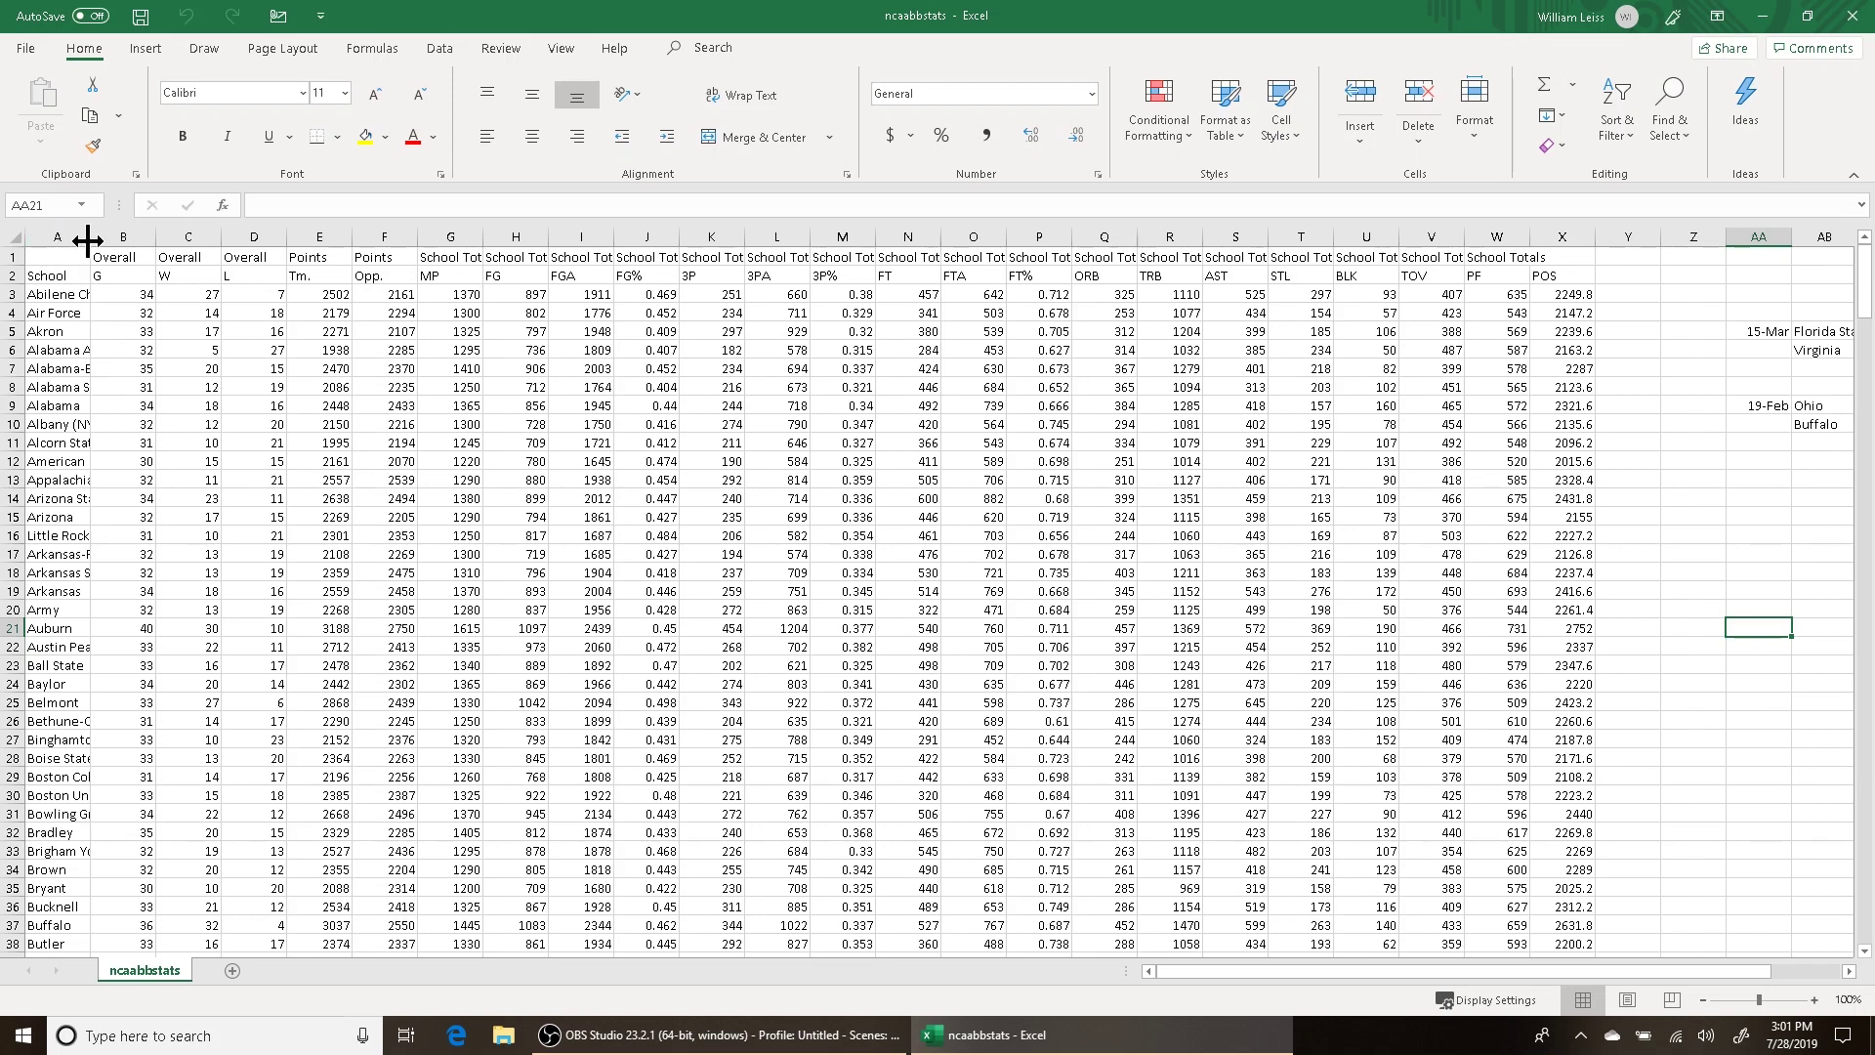
# Widen the School column to fit the names and delete all stat columns except Tm., Opp., FGA, FTA, ORB, TOV and POS
pyautogui.moveTo(92, 251); pyautogui.dragTo(125, 251)
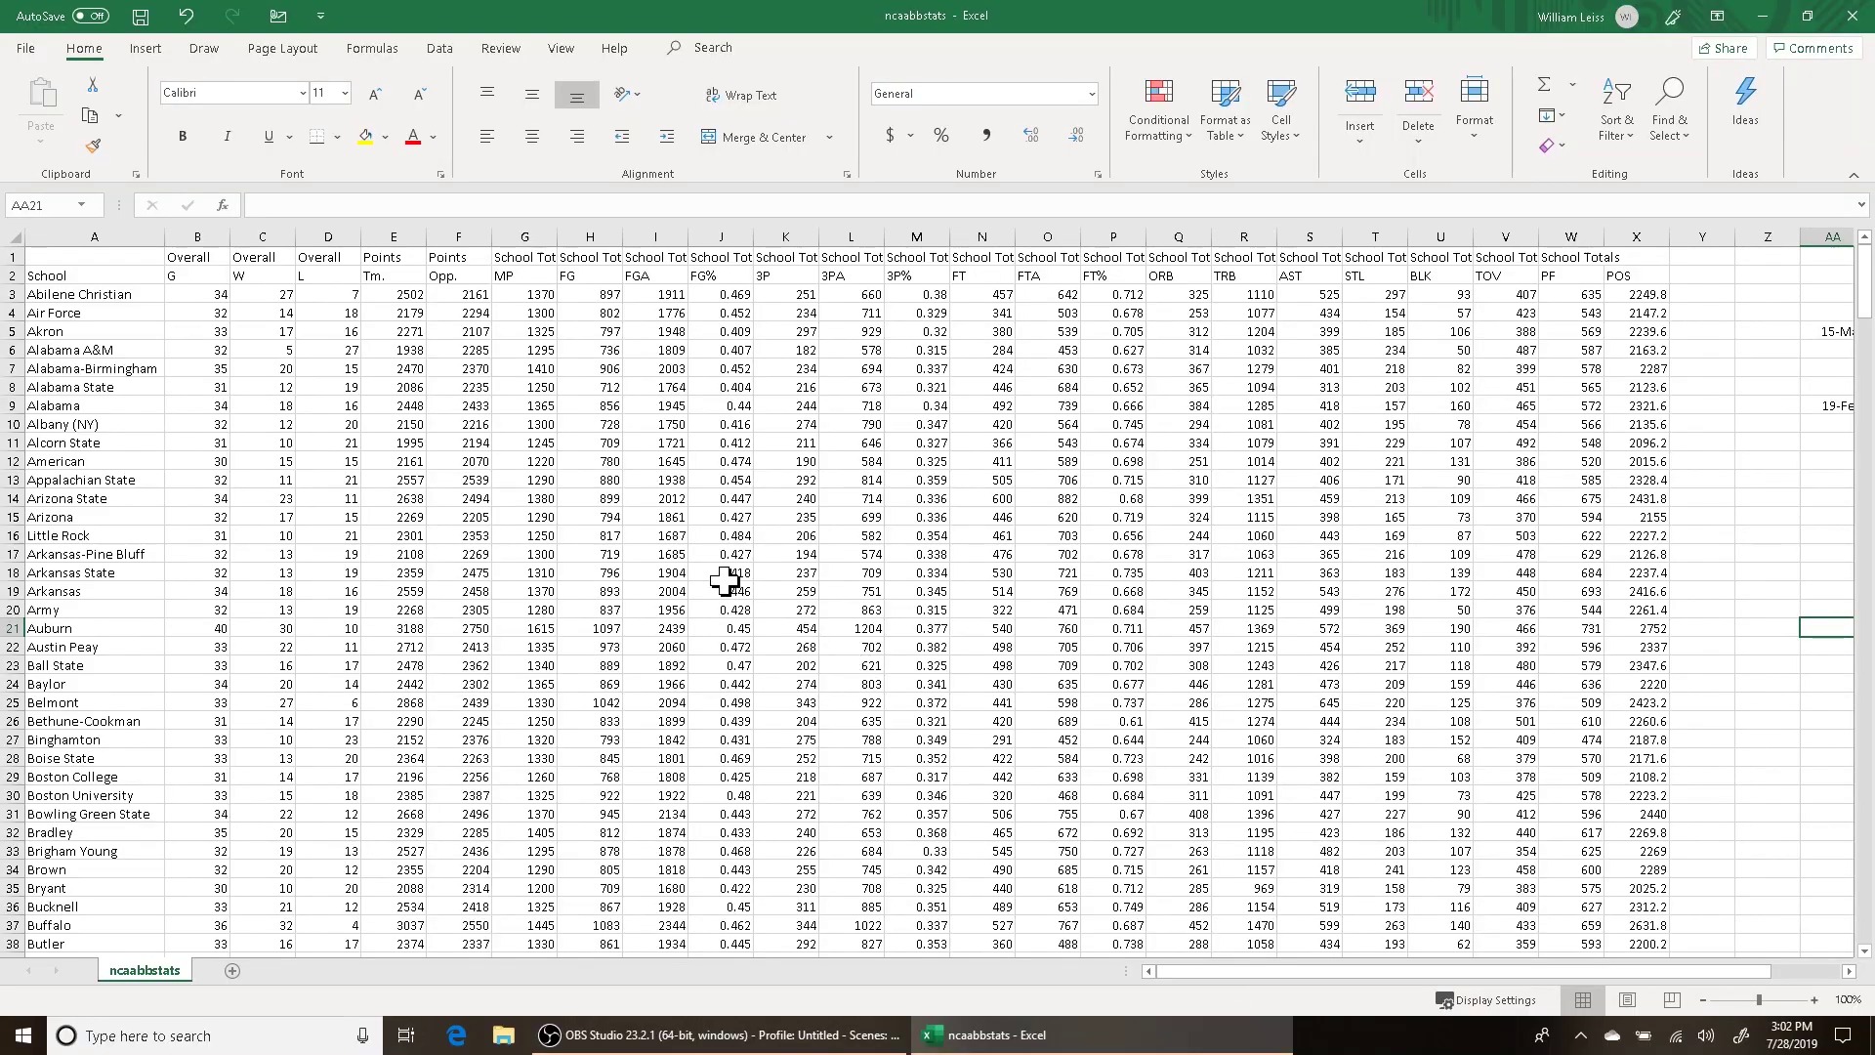
pyautogui.click(216, 242)
pyautogui.moveTo(216, 242); pyautogui.dragTo(459, 242)
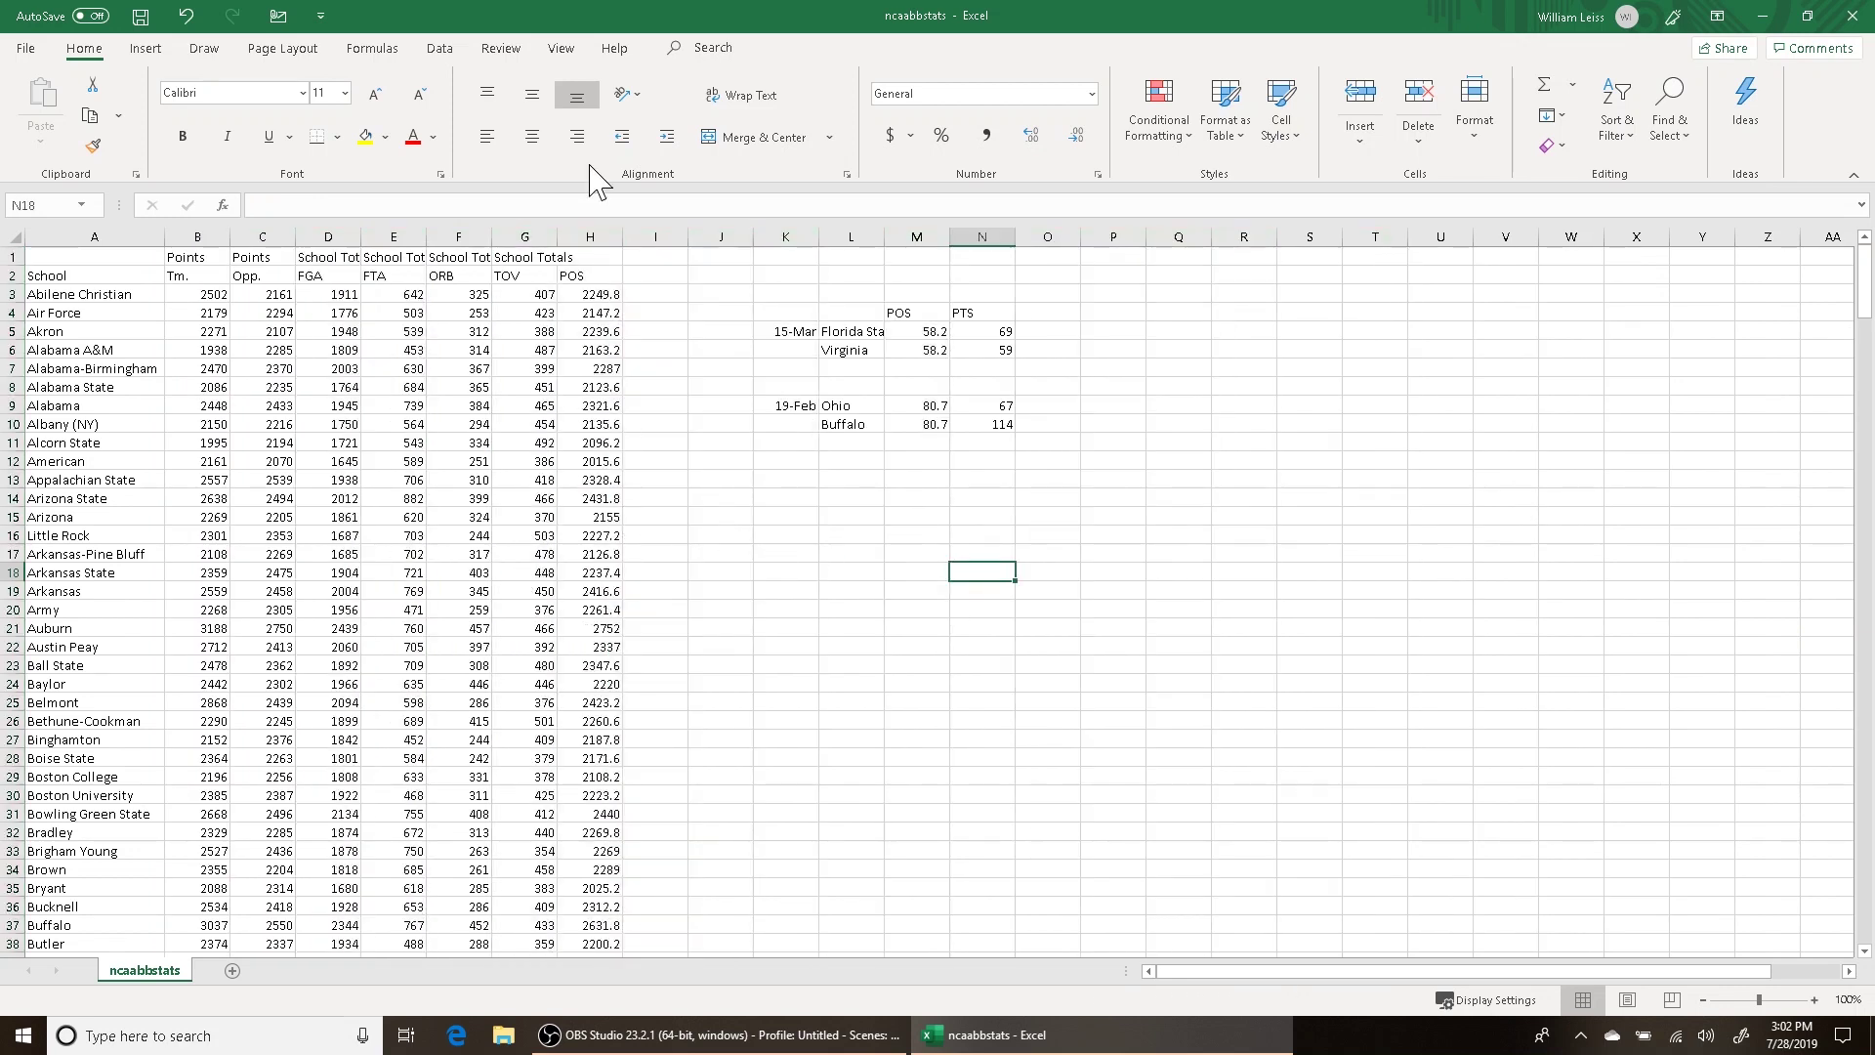
# Examine the points, FGA, FTA, ORB and TOV values for the first schools and the possession total for Abilene Christian
pyautogui.click(215, 297)
pyautogui.click(262, 311)
pyautogui.click(339, 311)
pyautogui.click(400, 309)
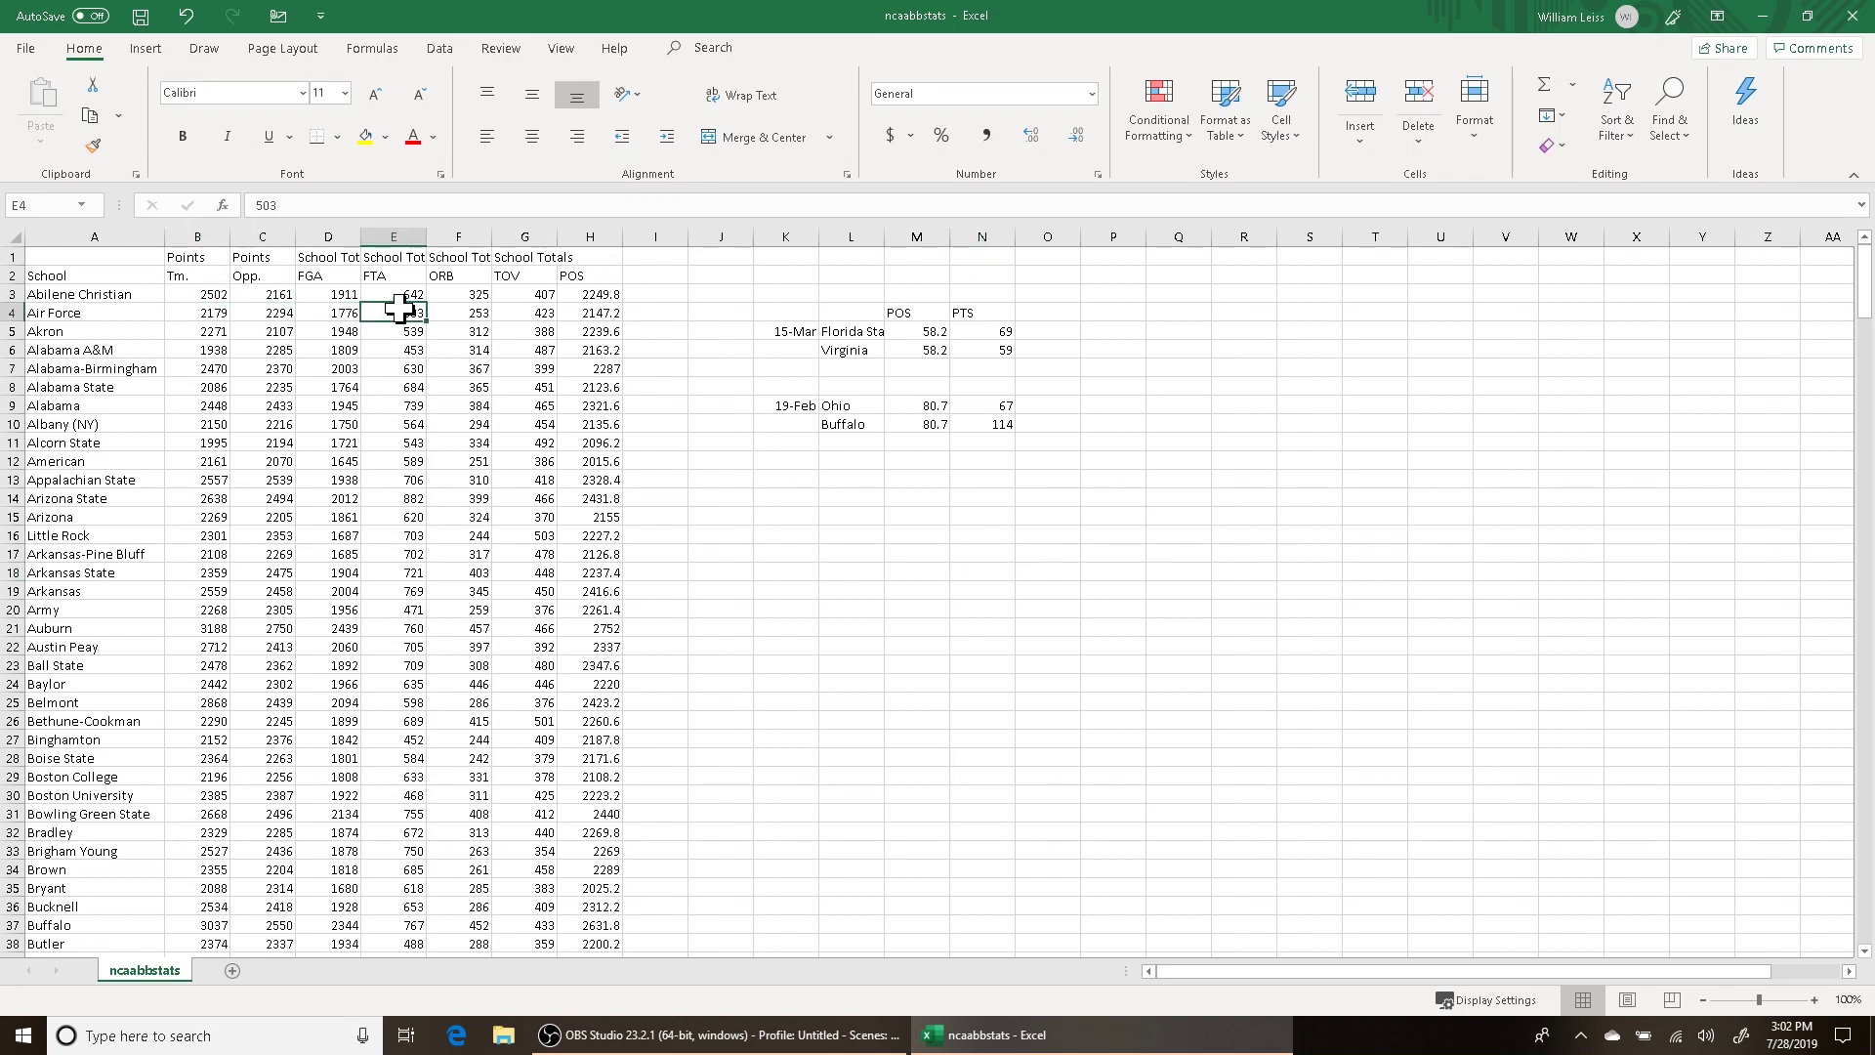
pyautogui.click(464, 312)
pyautogui.click(503, 314)
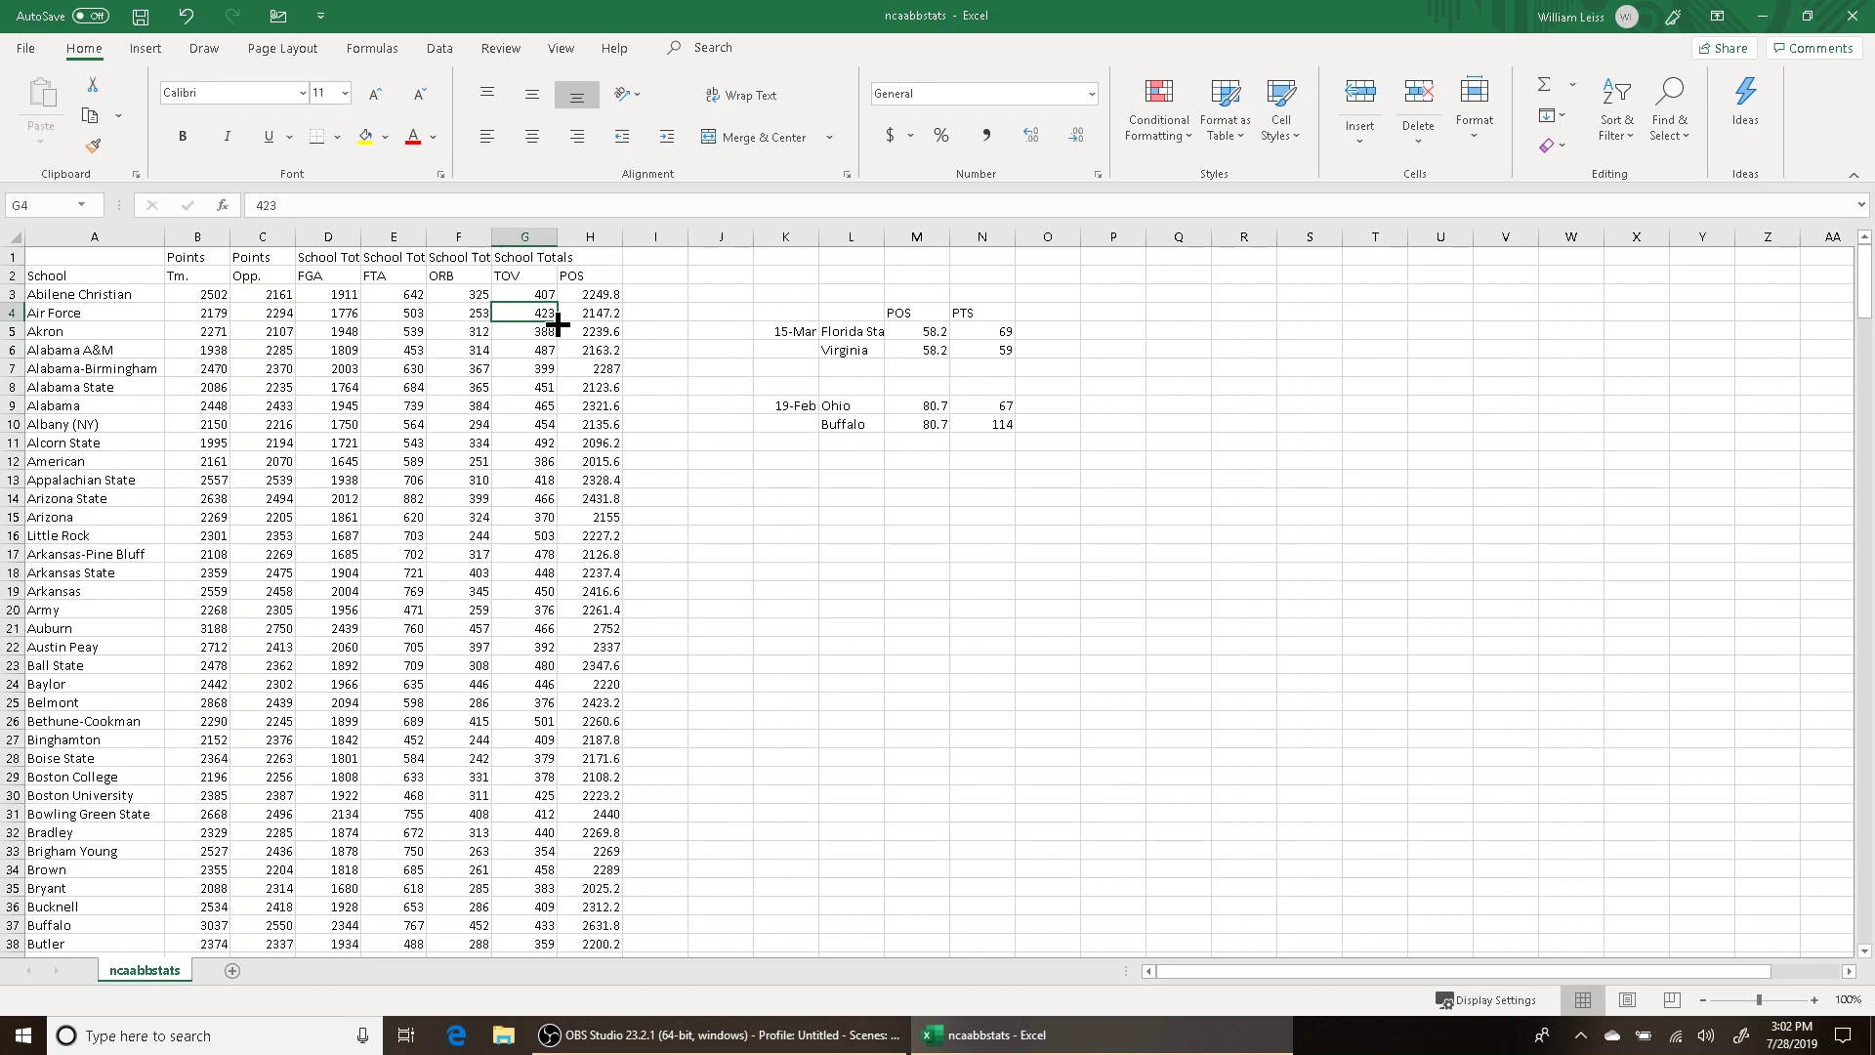
pyautogui.moveTo(335, 280); pyautogui.dragTo(566, 284)
pyautogui.click(591, 295)
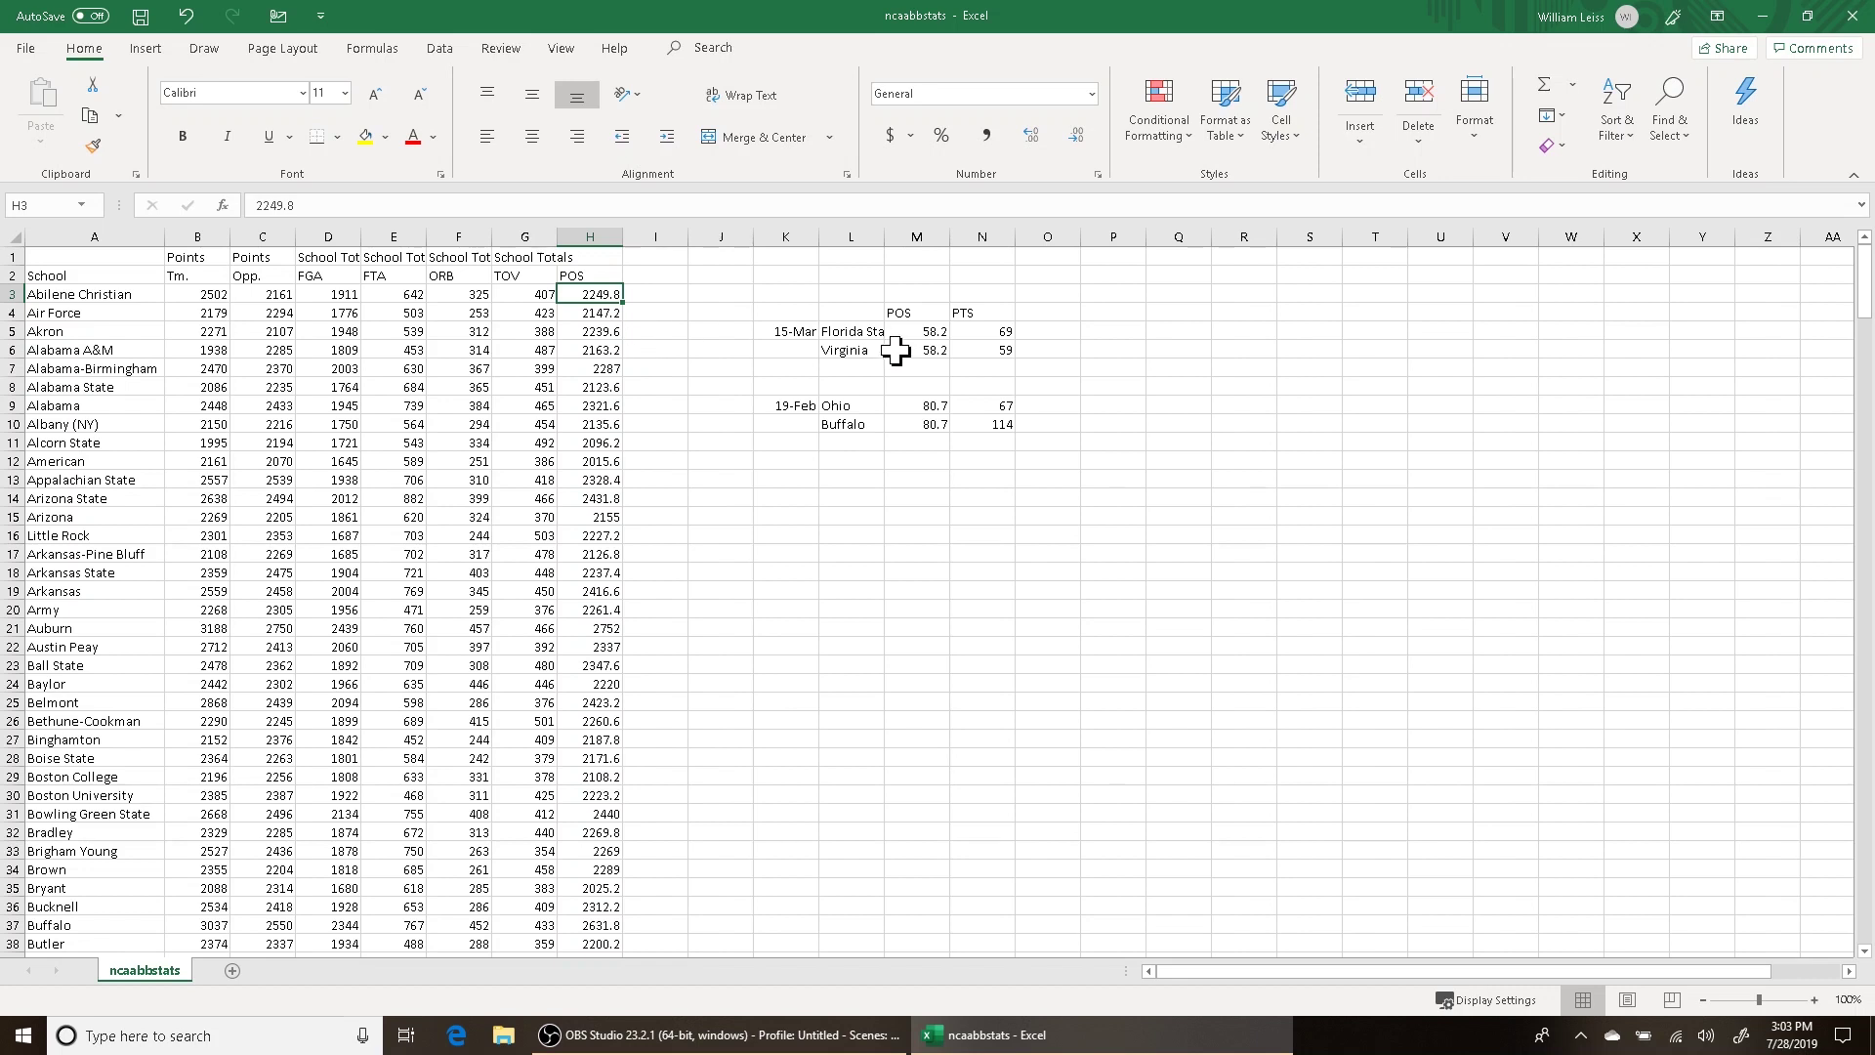
# Widen column L to fit the team names and check the points of Florida State and Buffalo
pyautogui.moveTo(882, 234); pyautogui.dragTo(907, 238)
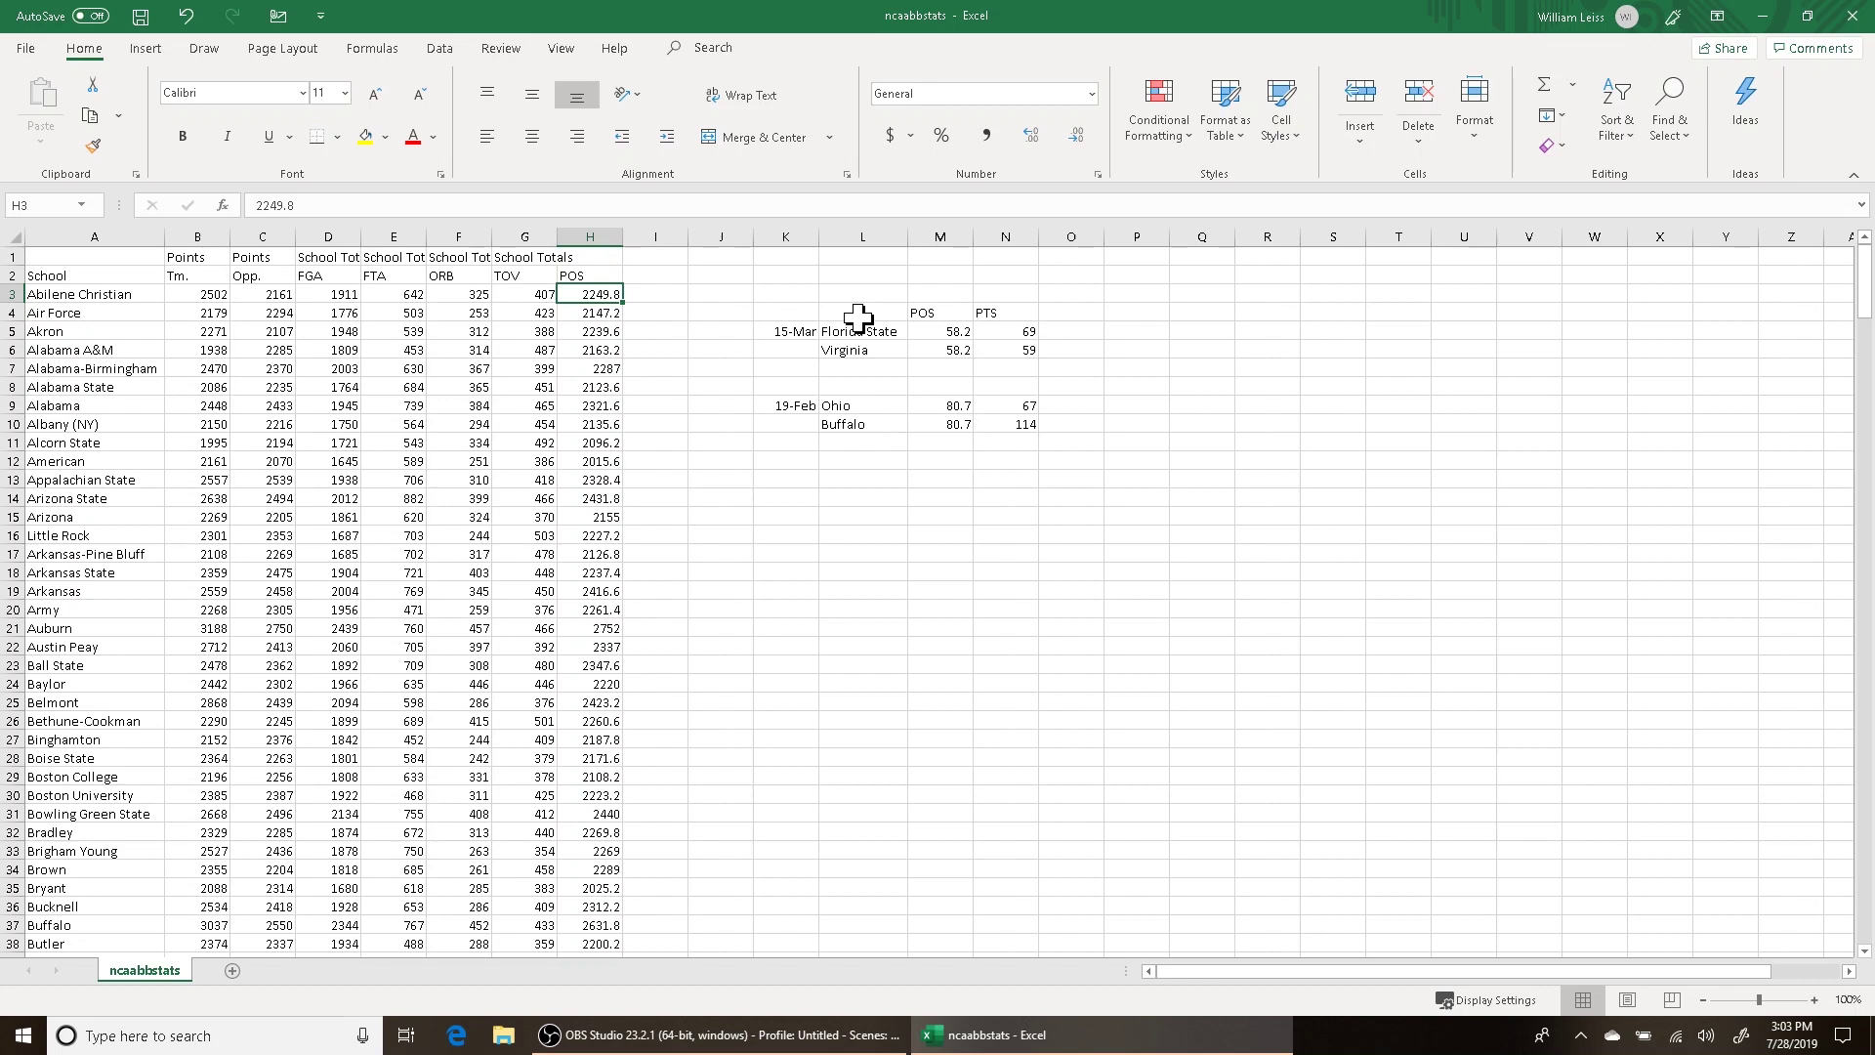
pyautogui.click(1019, 332)
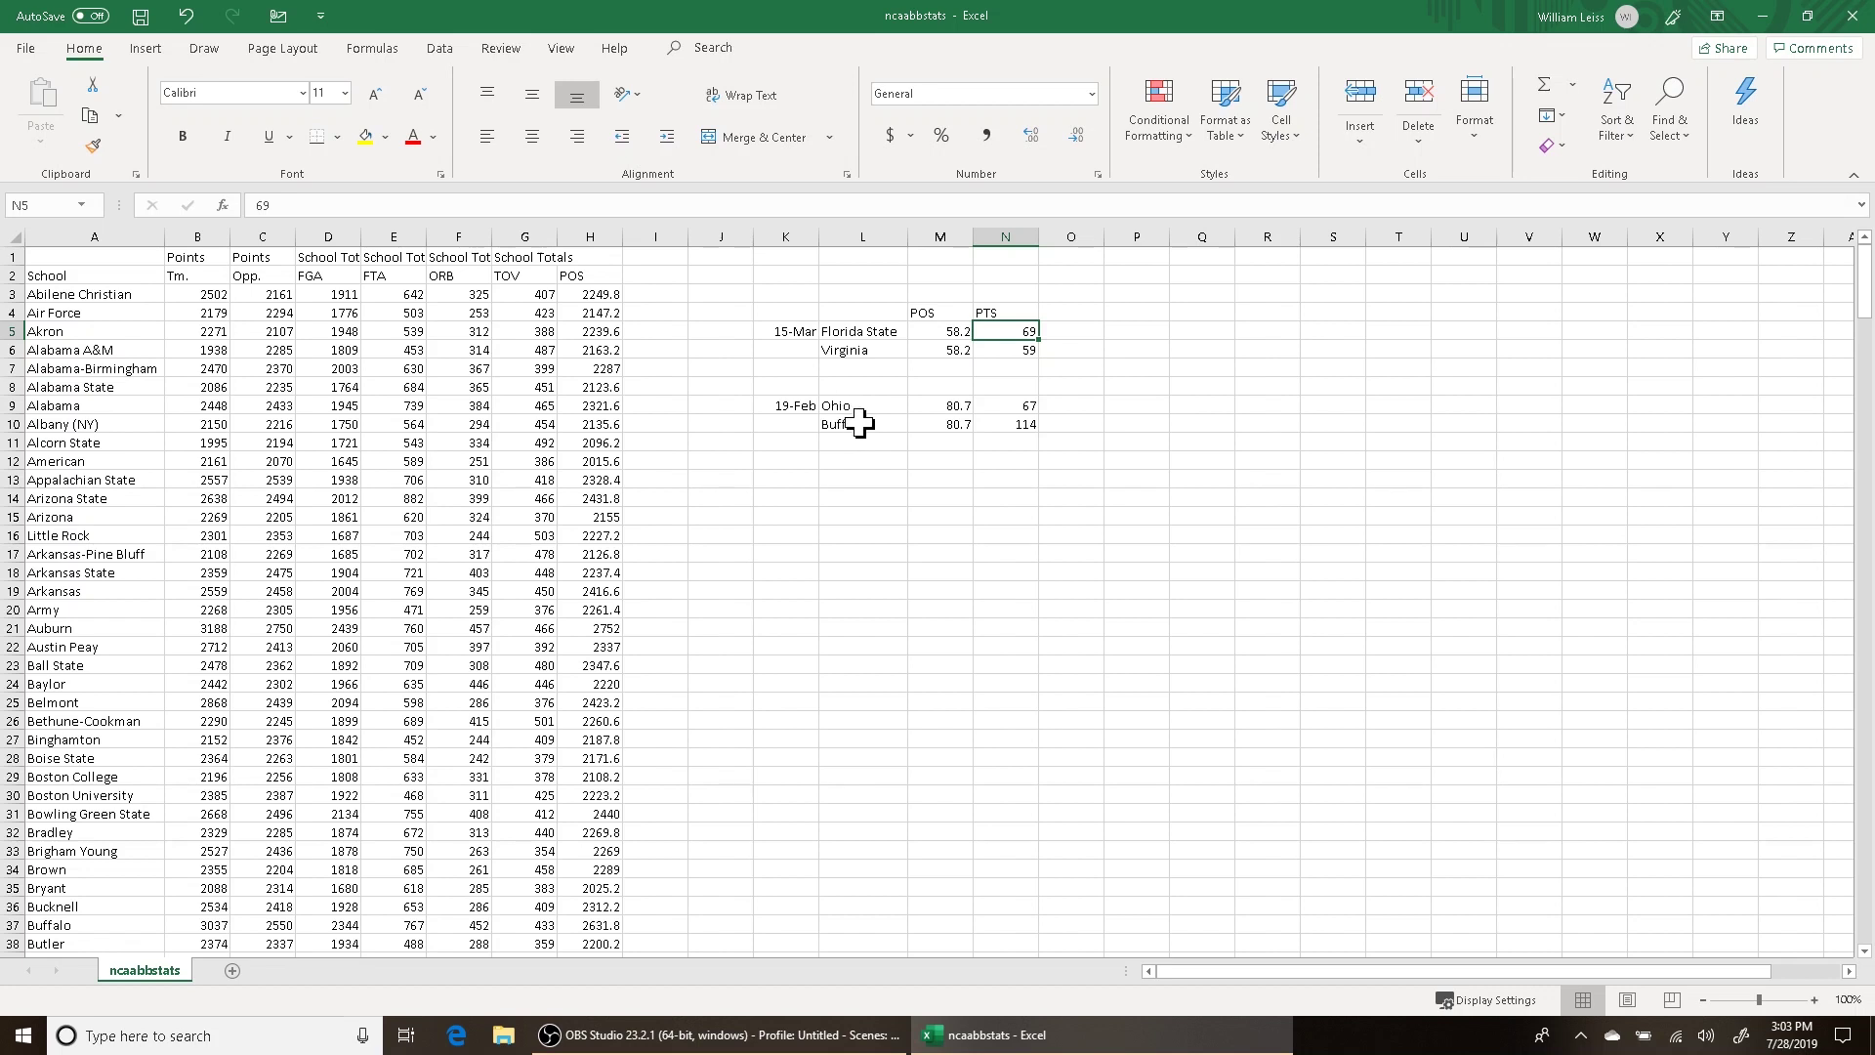
pyautogui.click(1014, 426)
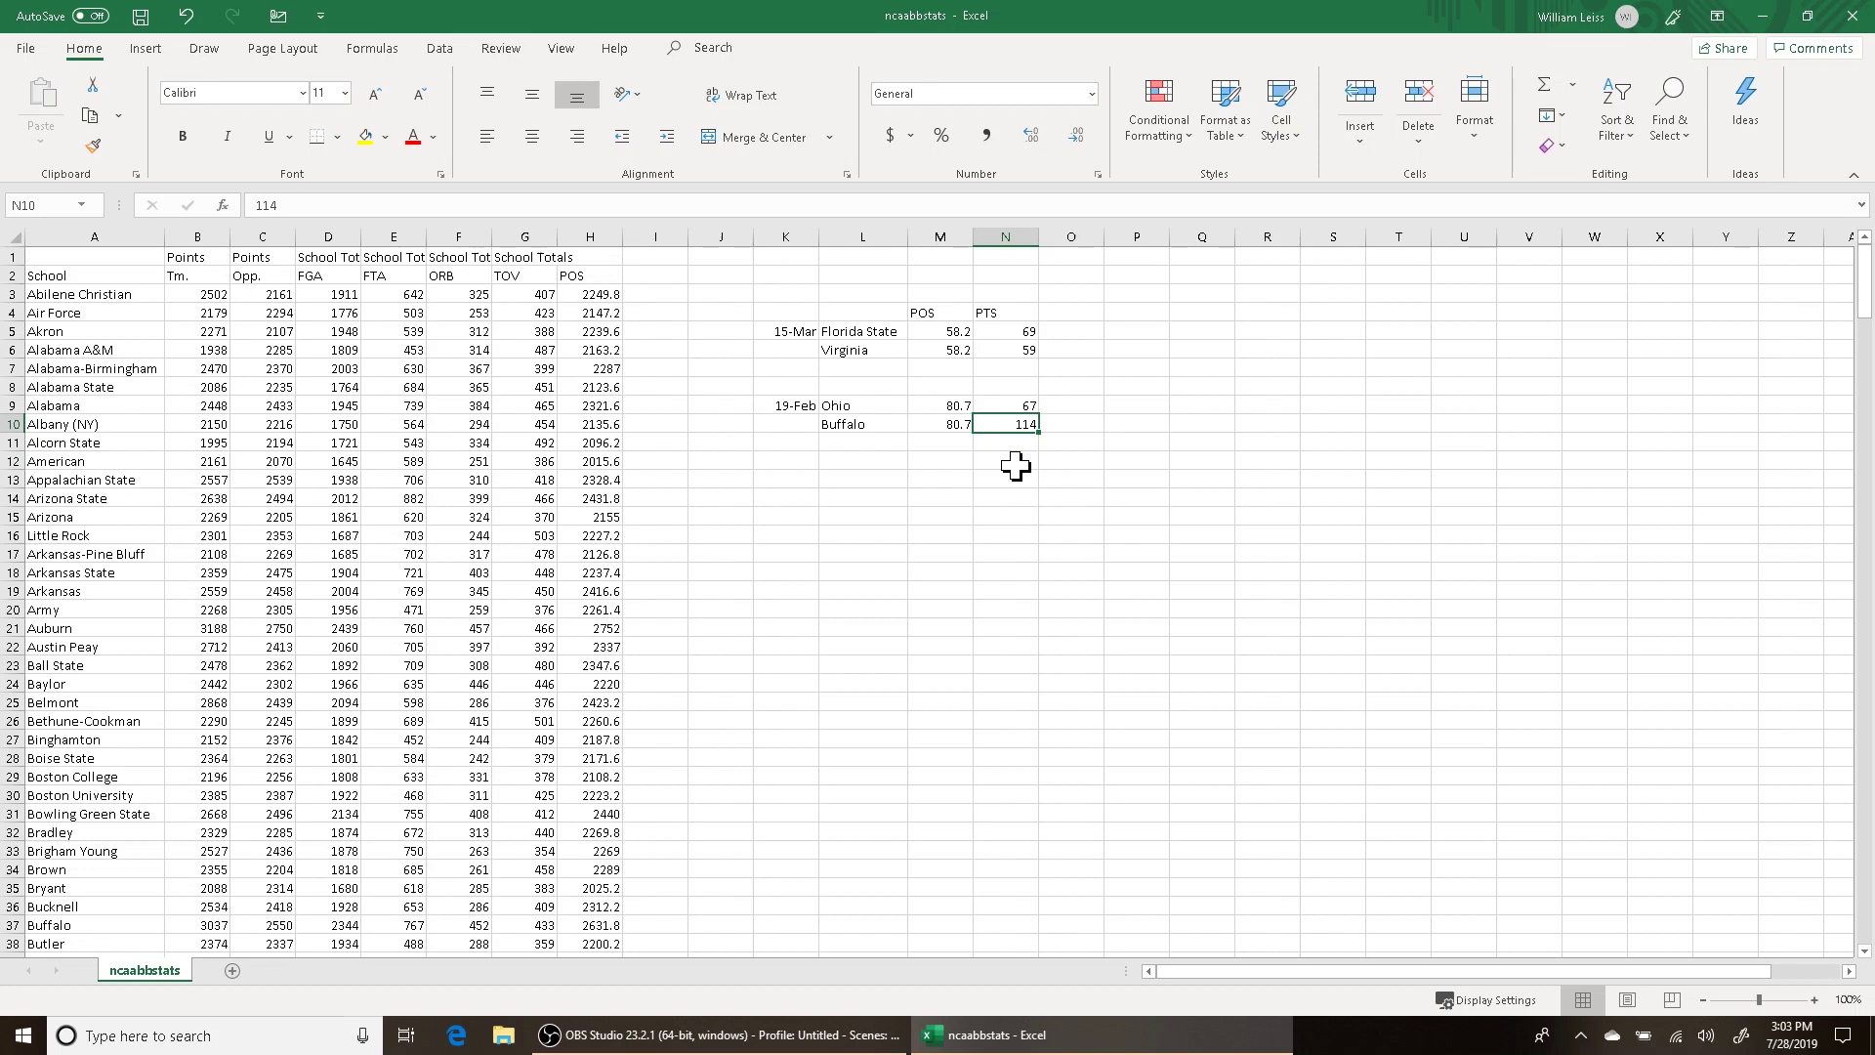
# Calculate Buffalo's points per 100 possessions in O10 with the formula =(114 / 80.7) * 100
pyautogui.click(1060, 424)
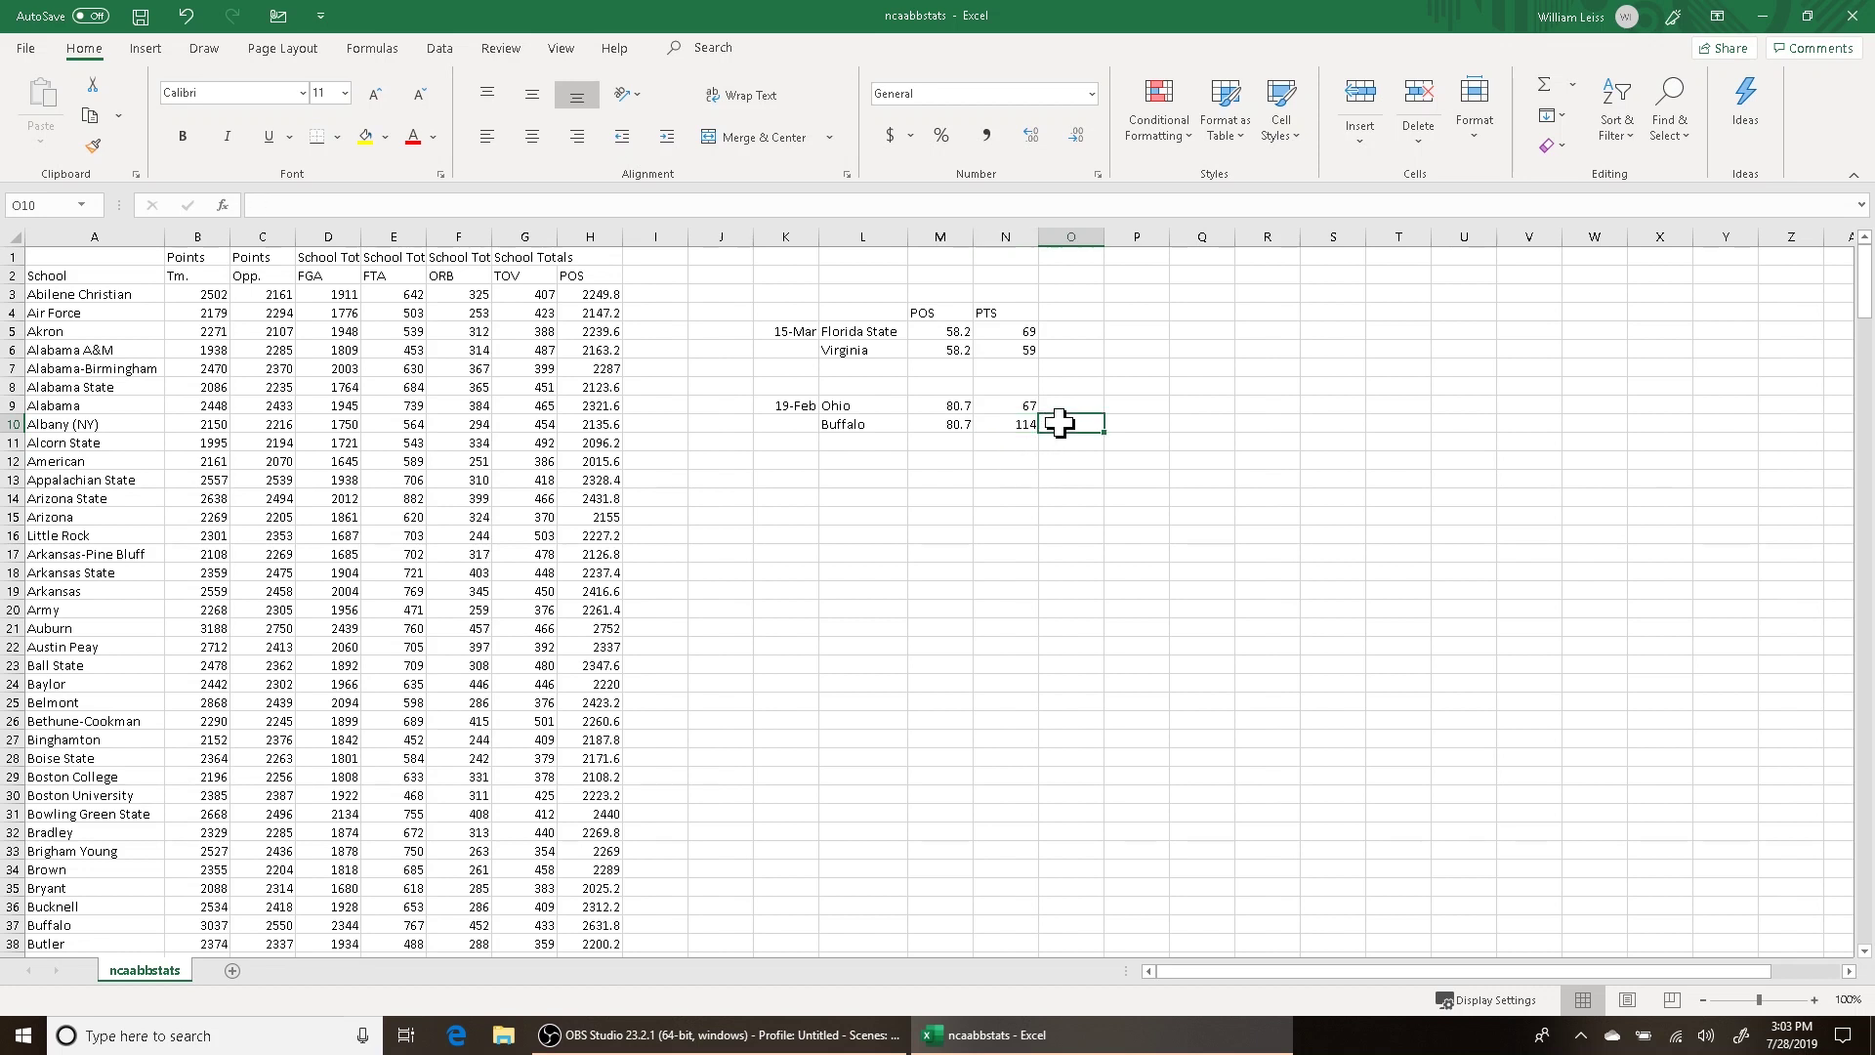
pyautogui.write('=(114 / 80.7) * 10')
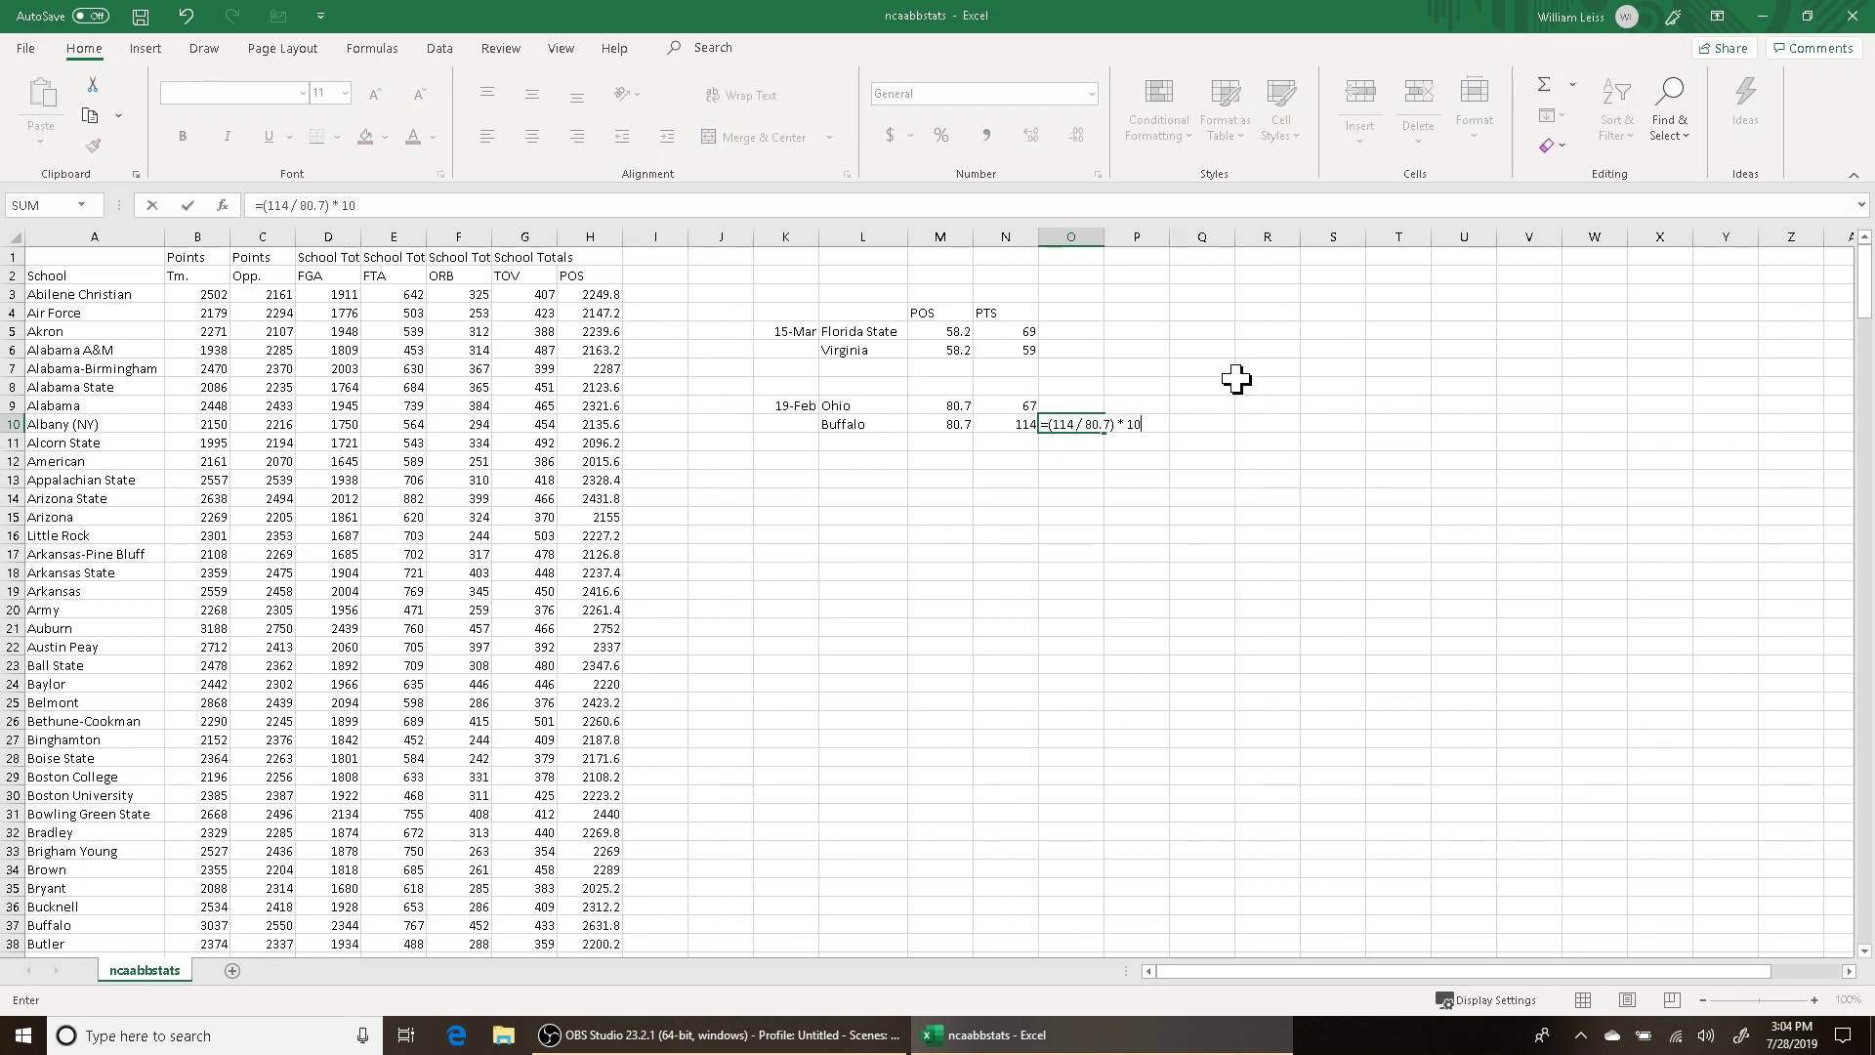
pyautogui.press('Return')
# Calculate Florida State's points per 100 possessions in O5 with the formula =(69 / 58.2) * 100
pyautogui.press('Up')
pyautogui.press('Up')
pyautogui.press('Up')
pyautogui.press('Up')
pyautogui.press('Up')
pyautogui.press('Up')
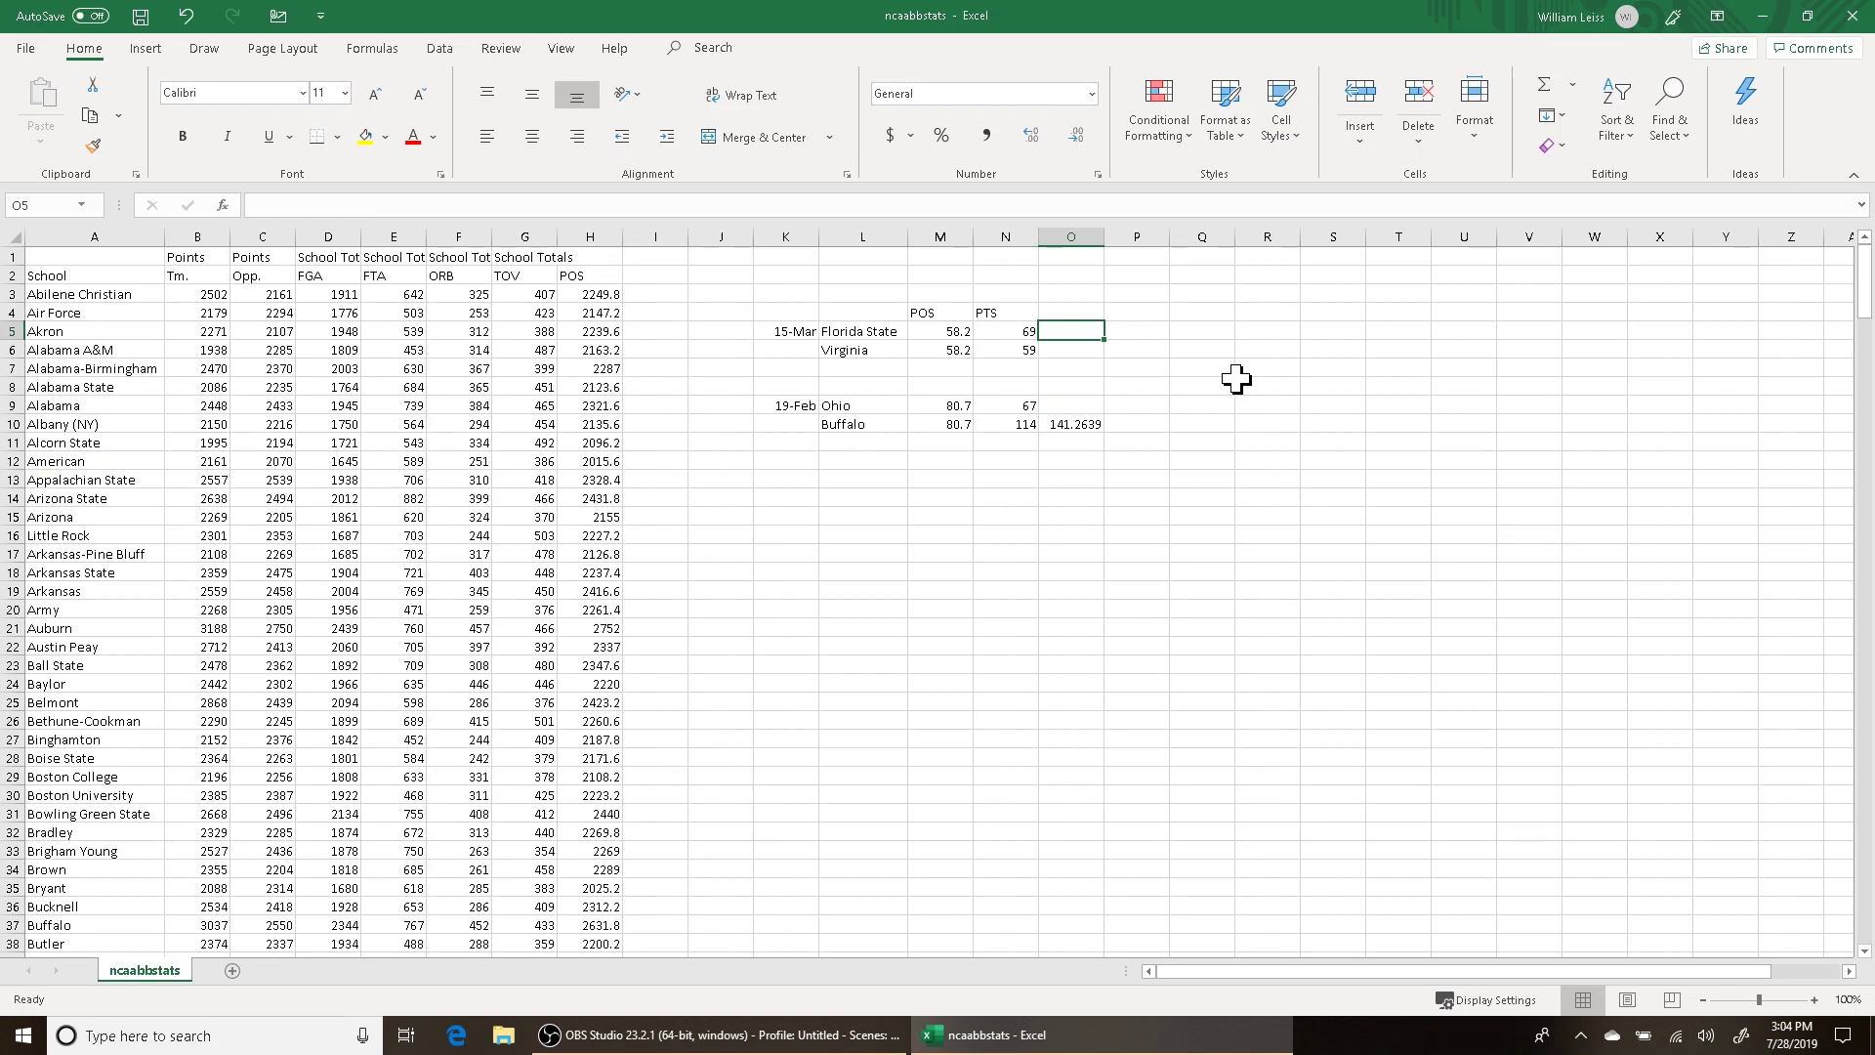
pyautogui.write('=(69 / 58.2) * 1')
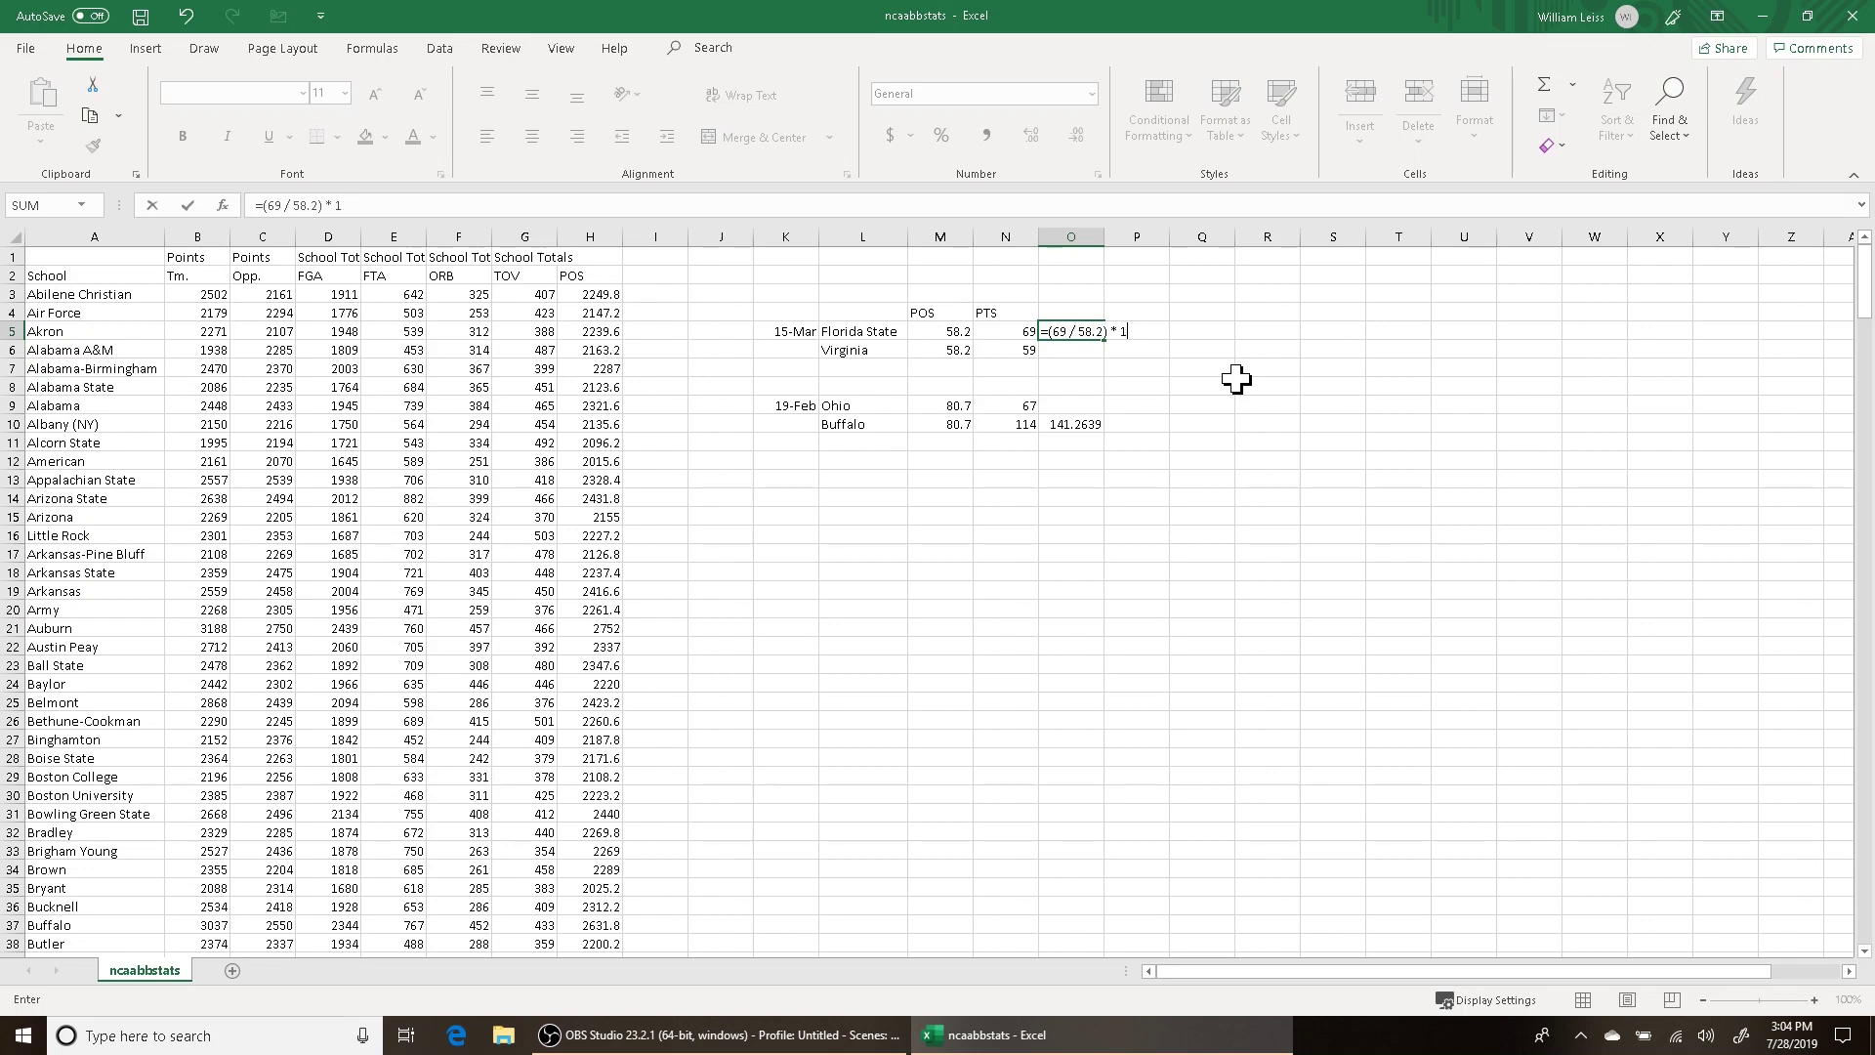
pyautogui.press('Return')
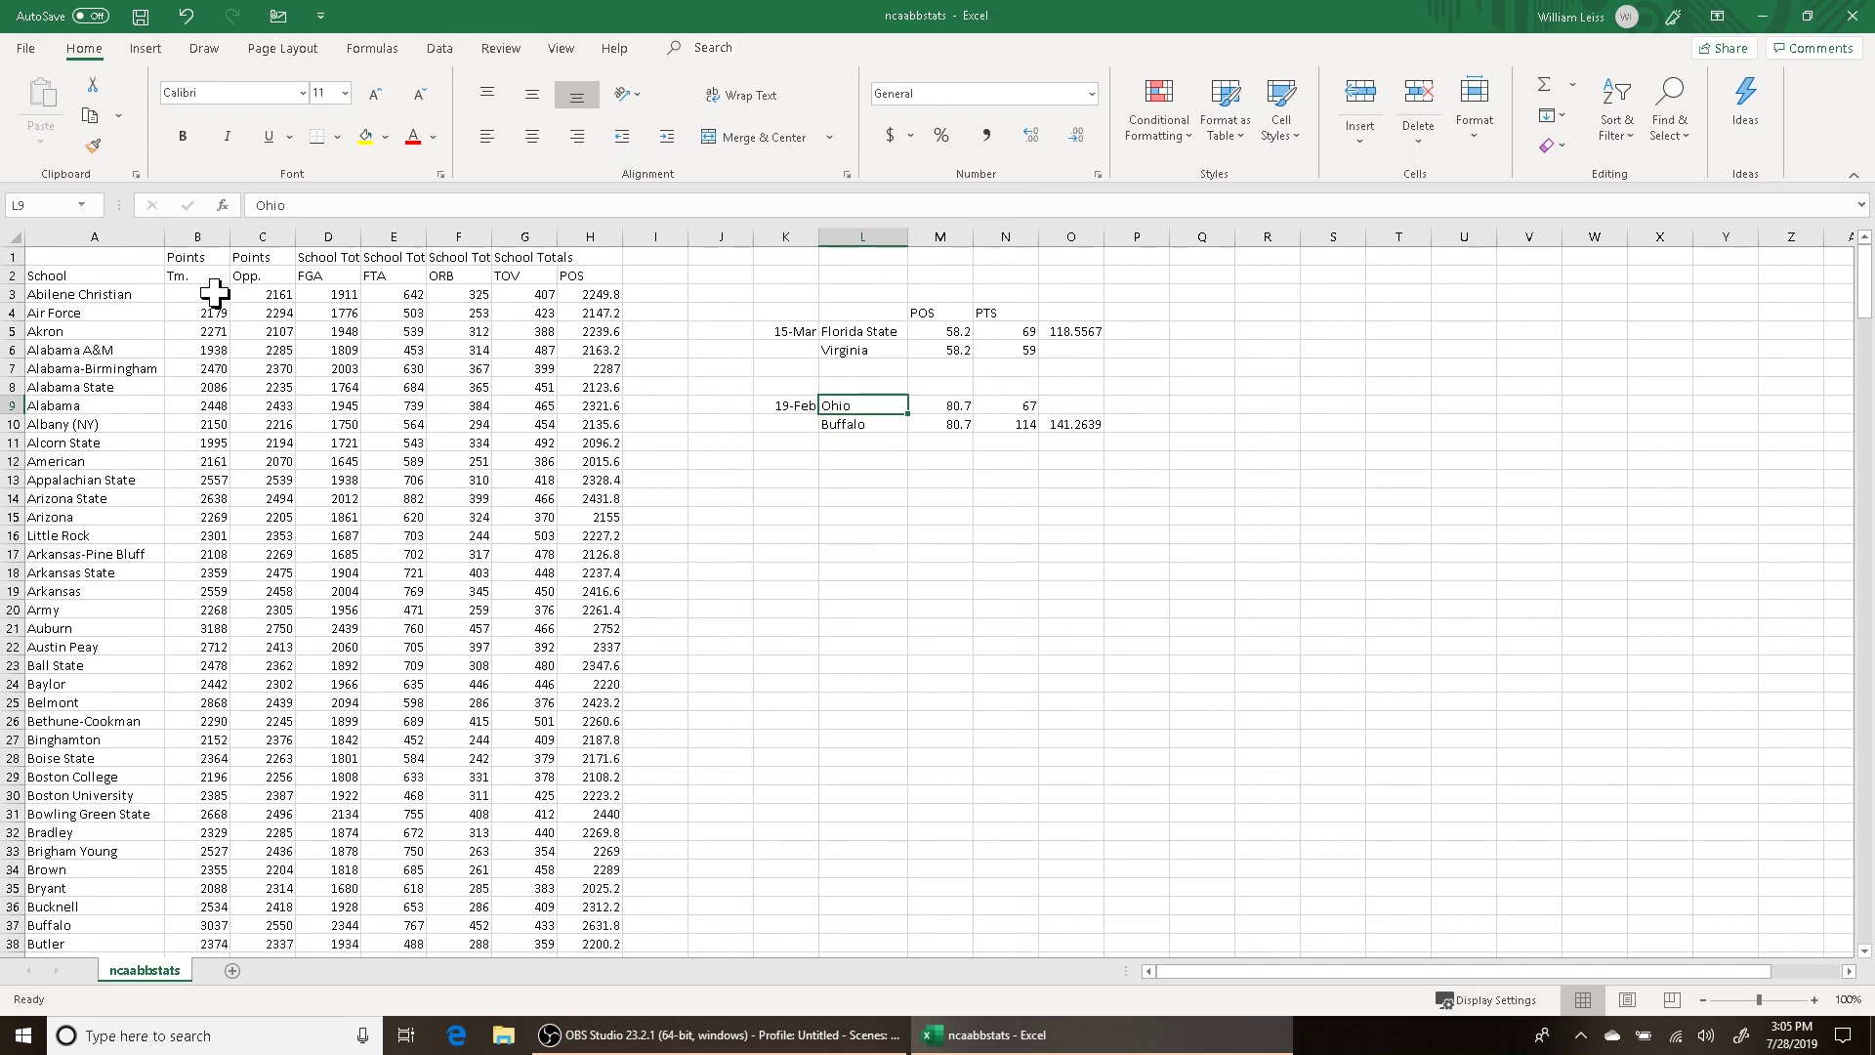
# Label the first empty row below Youngstown State "Average" in A356
pyautogui.scroll(-6, 217, 312)
pyautogui.scroll(6, 293, 332)
pyautogui.scroll(-20, 439, 347)
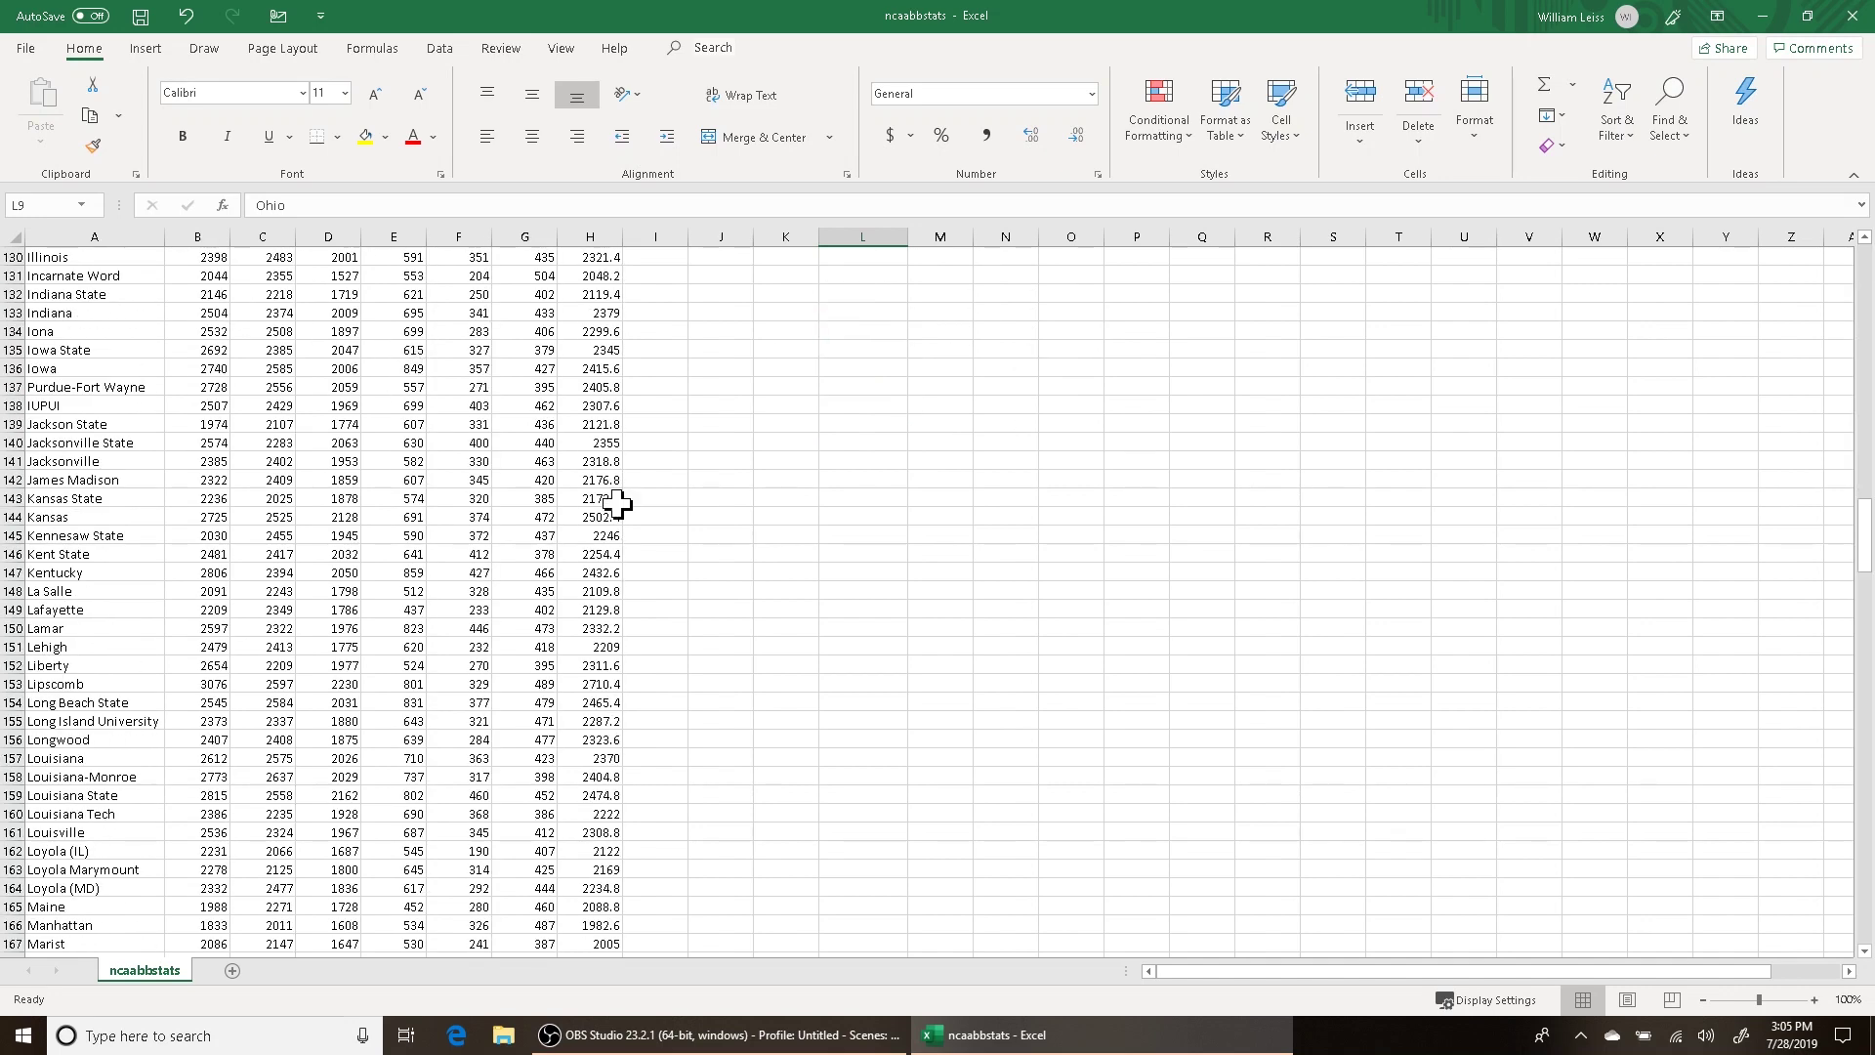
pyautogui.scroll(-20, 683, 513)
pyautogui.click(1013, 625)
pyautogui.scroll(-3, 586, 528)
pyautogui.click(119, 451)
pyautogui.write('Ave')
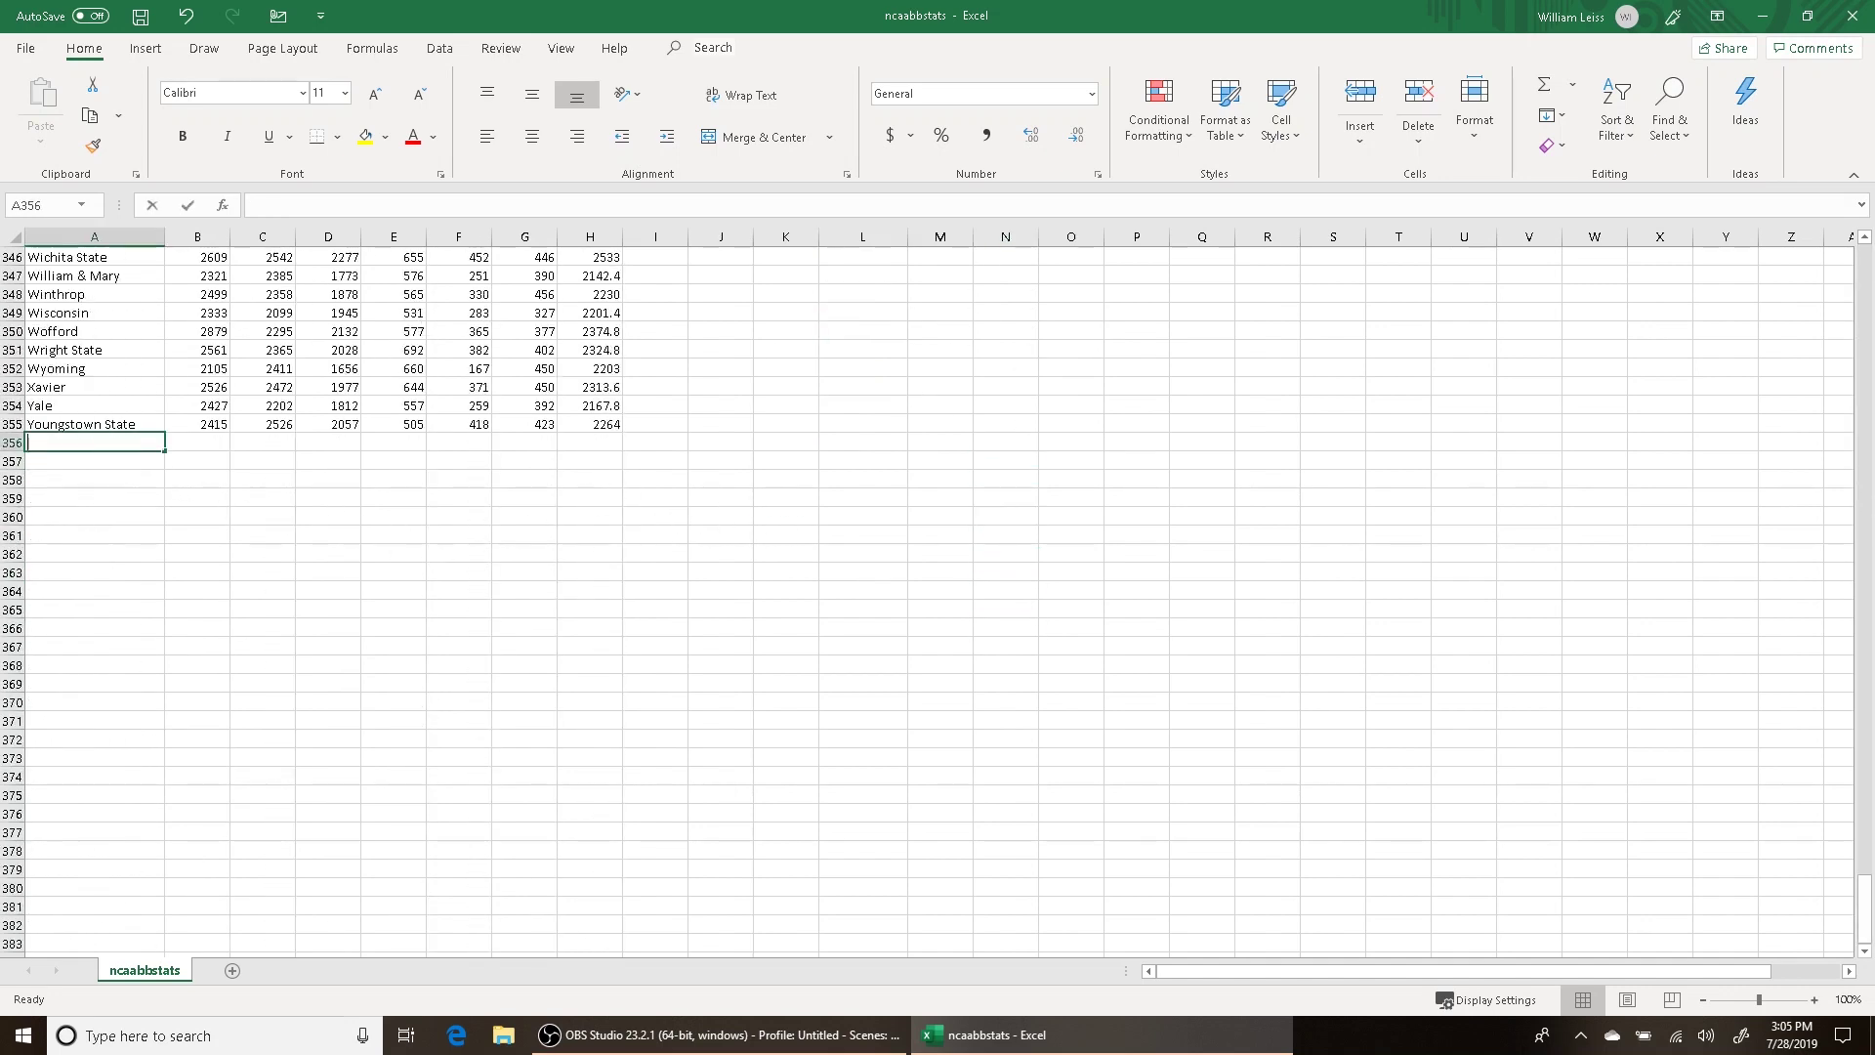
pyautogui.write('rage')
pyautogui.press('Tab')
# Enter =AVERAGE(B2:B355) in B356 and fill the formula across to H356
pyautogui.write('=')
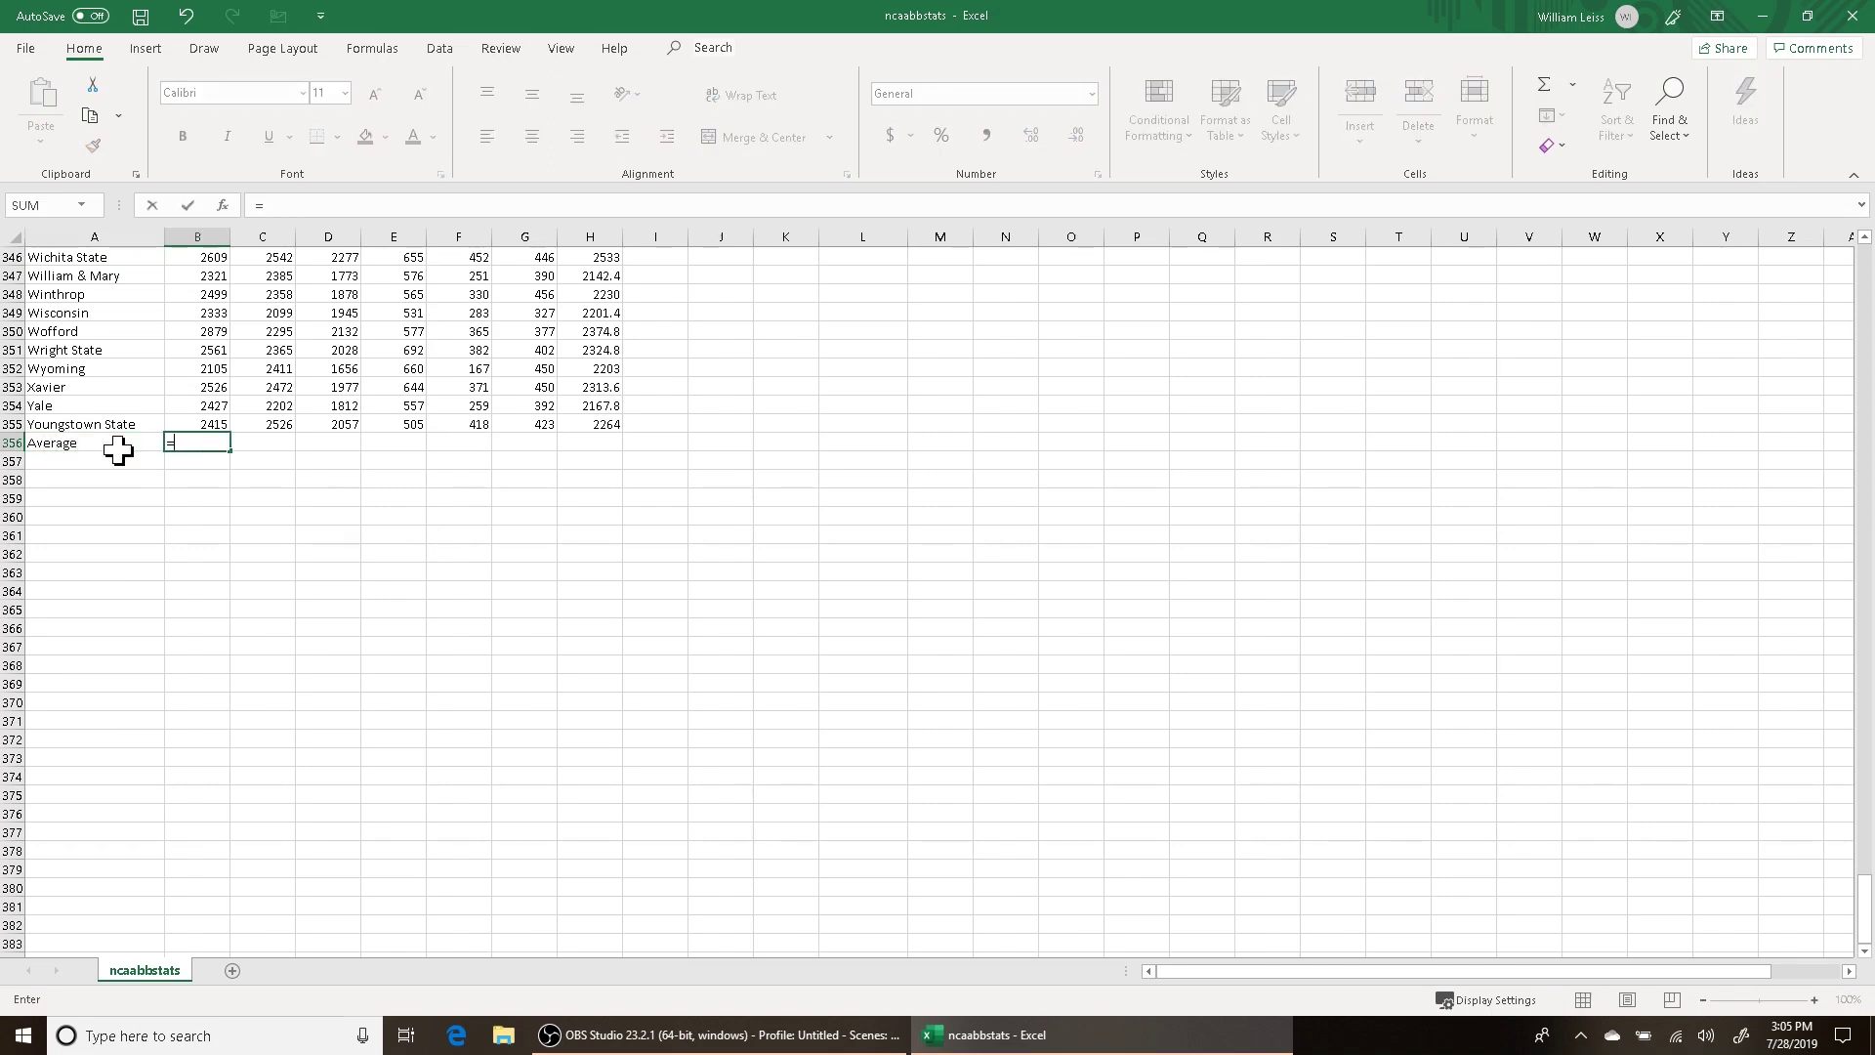
pyautogui.write('AVERAGE(')
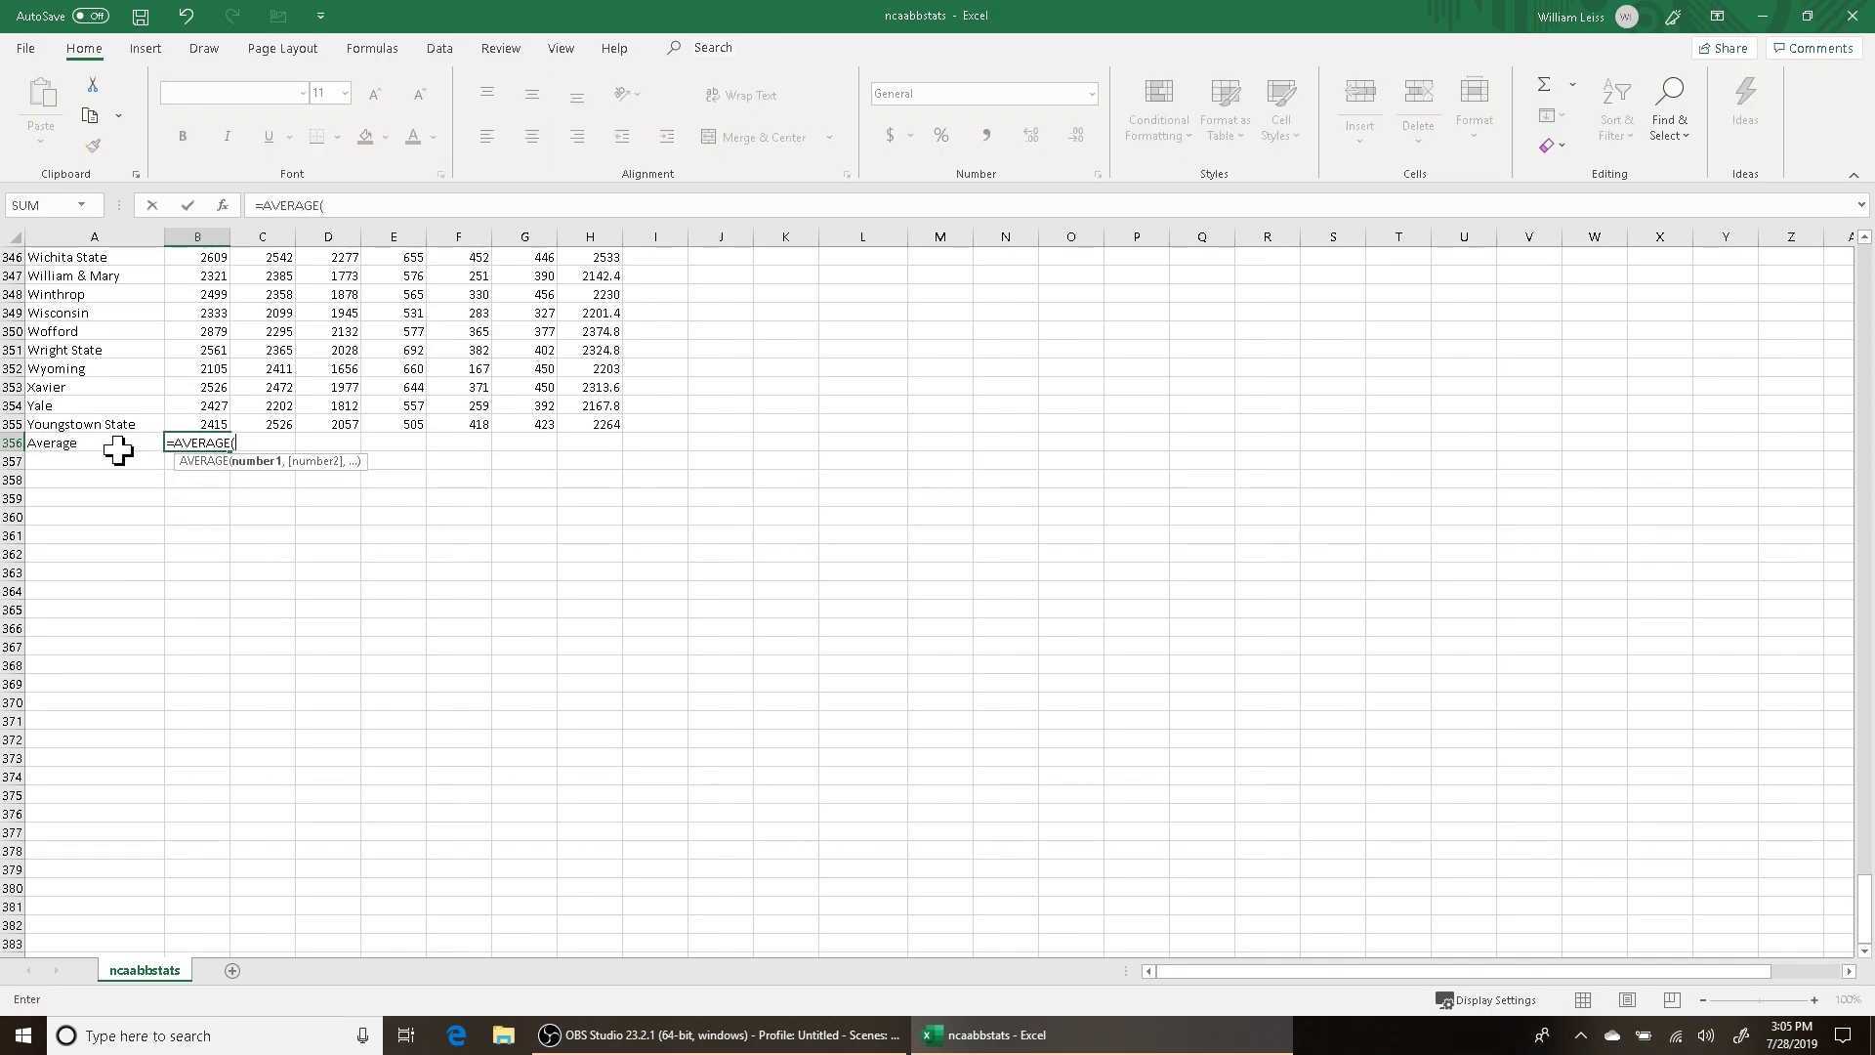
pyautogui.write('B2:B999)')
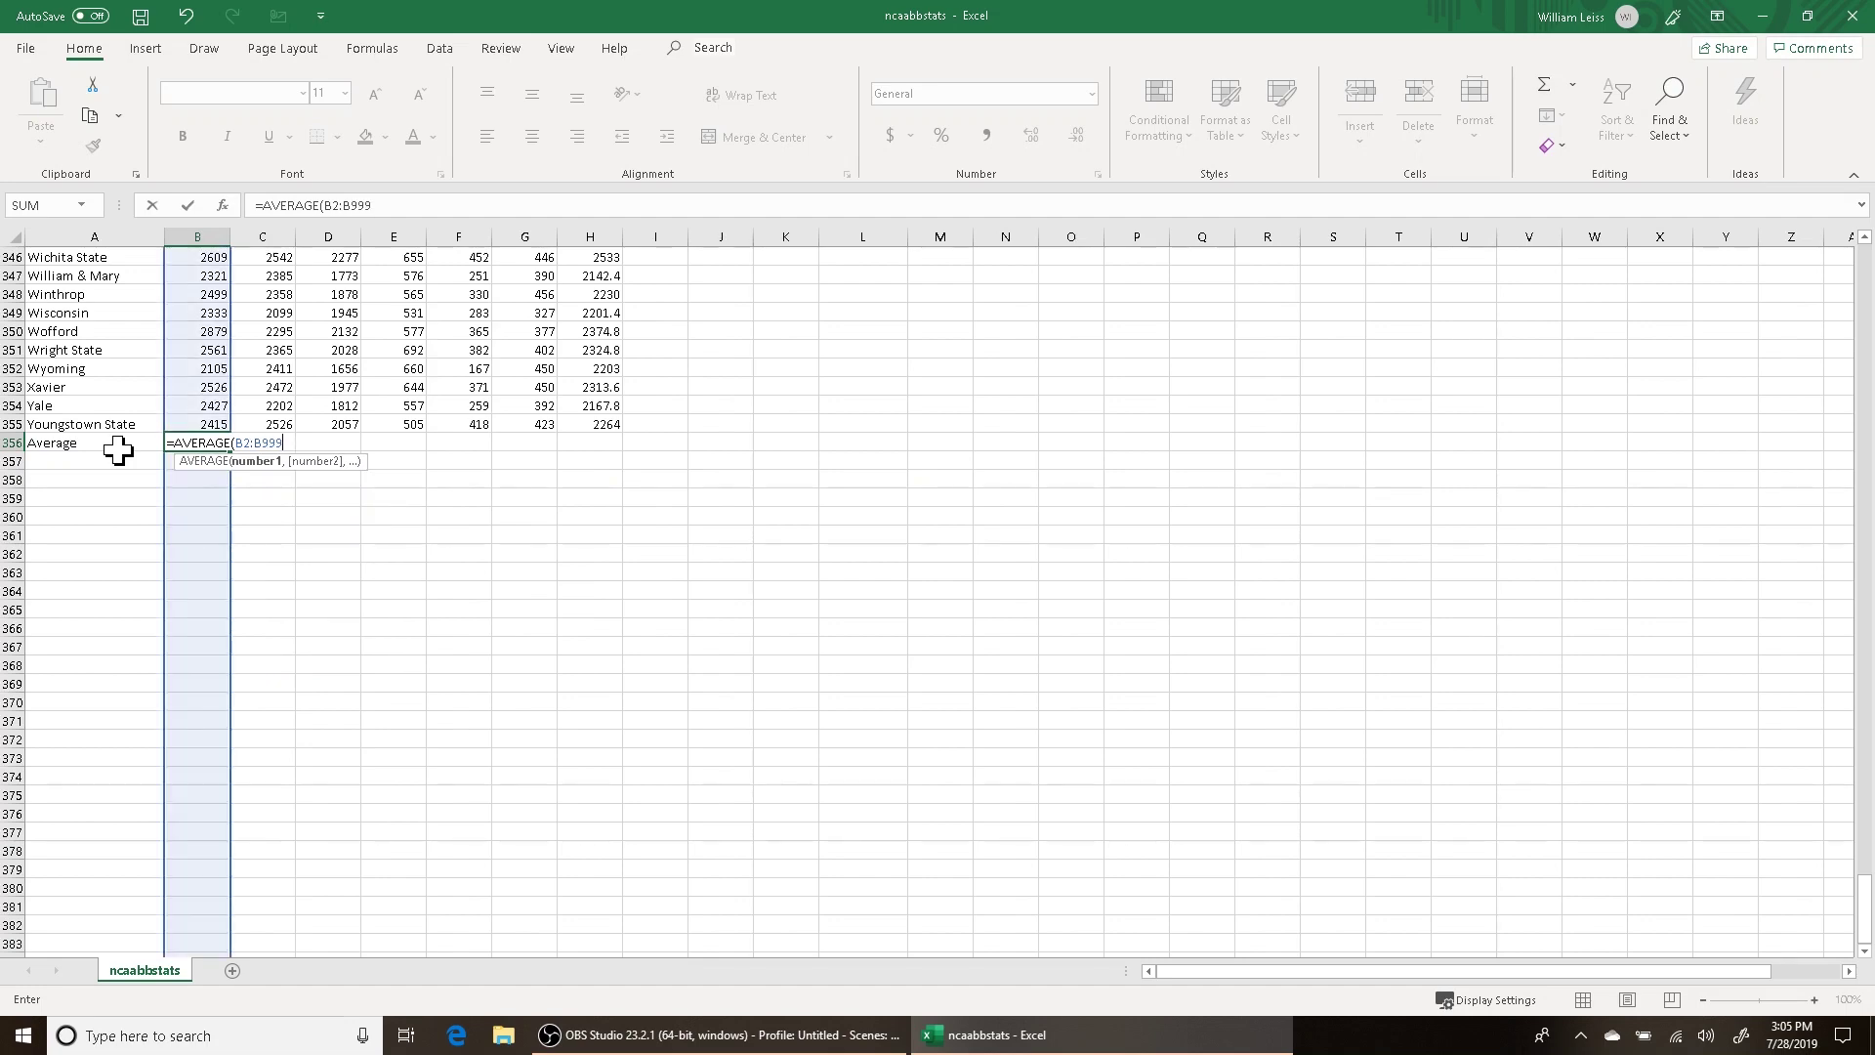
pyautogui.hotkey('ctrl', 'Return')
pyautogui.scroll(9, 1160, 775)
pyautogui.scroll(-15, 829, 733)
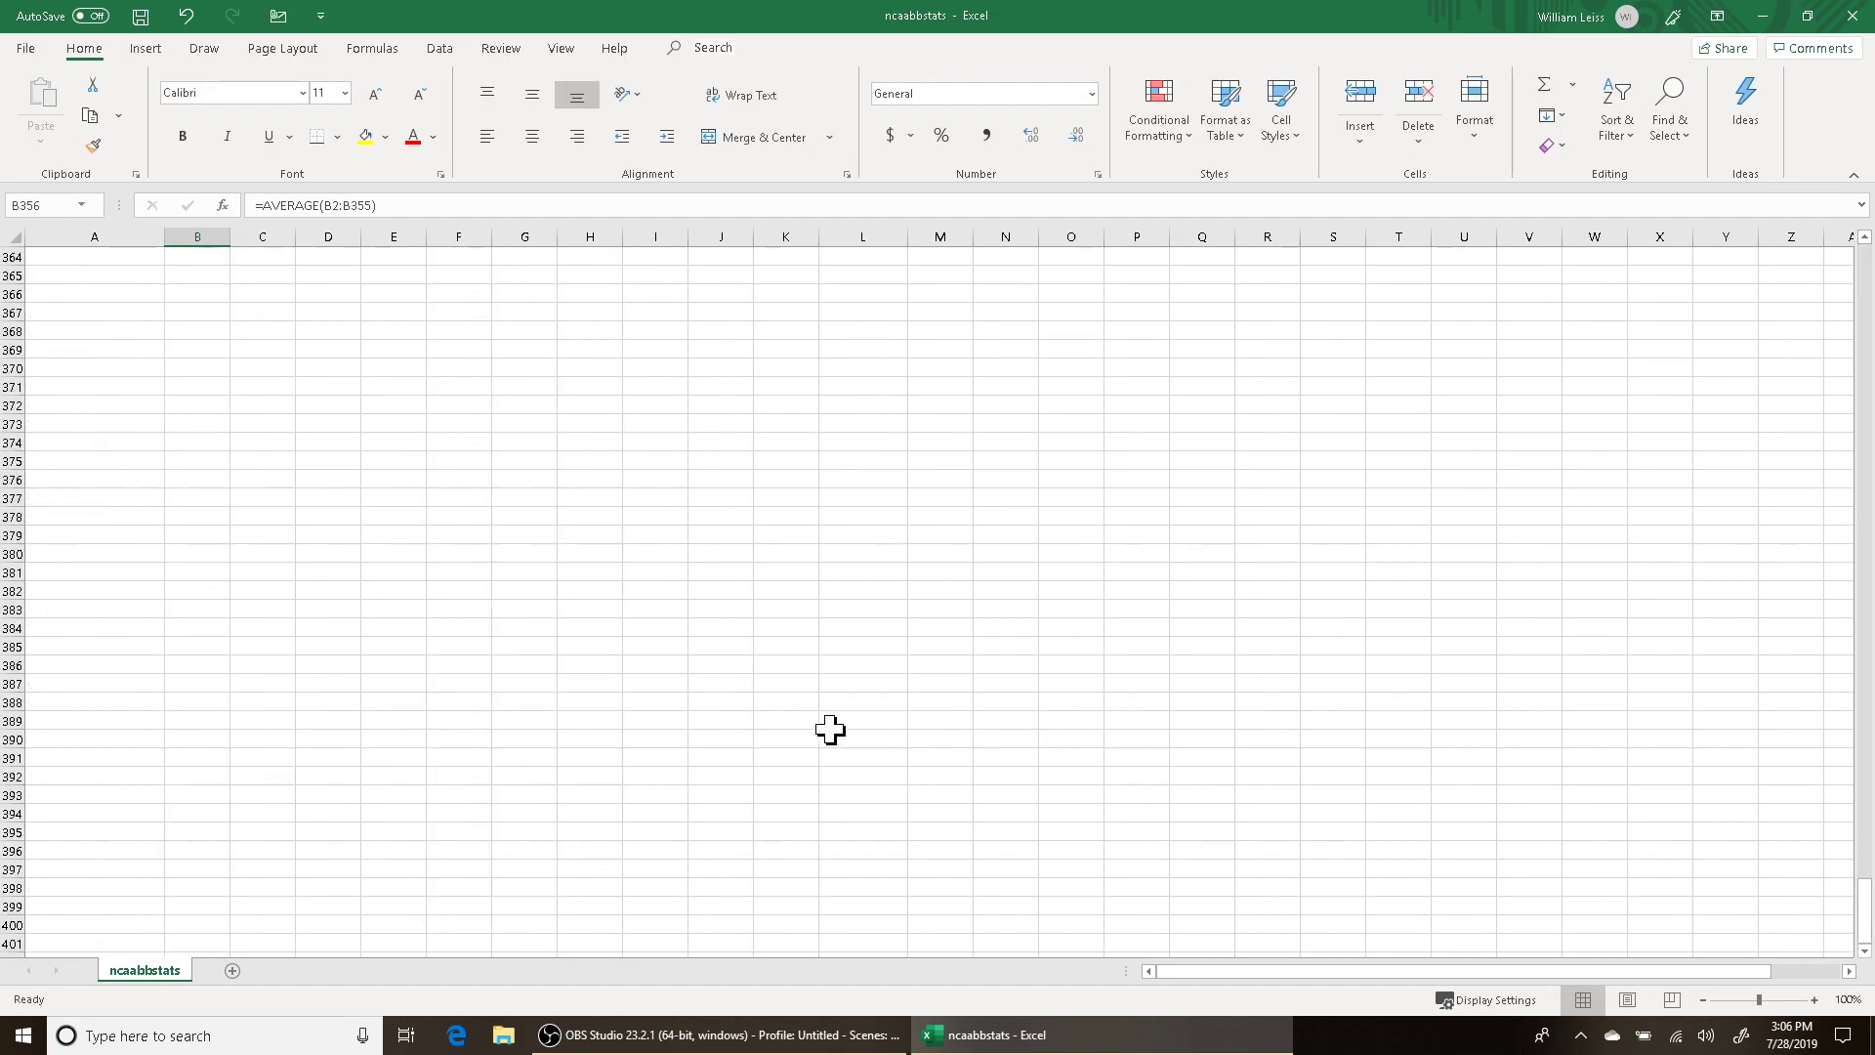
pyautogui.scroll(10, 518, 707)
pyautogui.moveTo(231, 562); pyautogui.dragTo(621, 556)
pyautogui.click(660, 556)
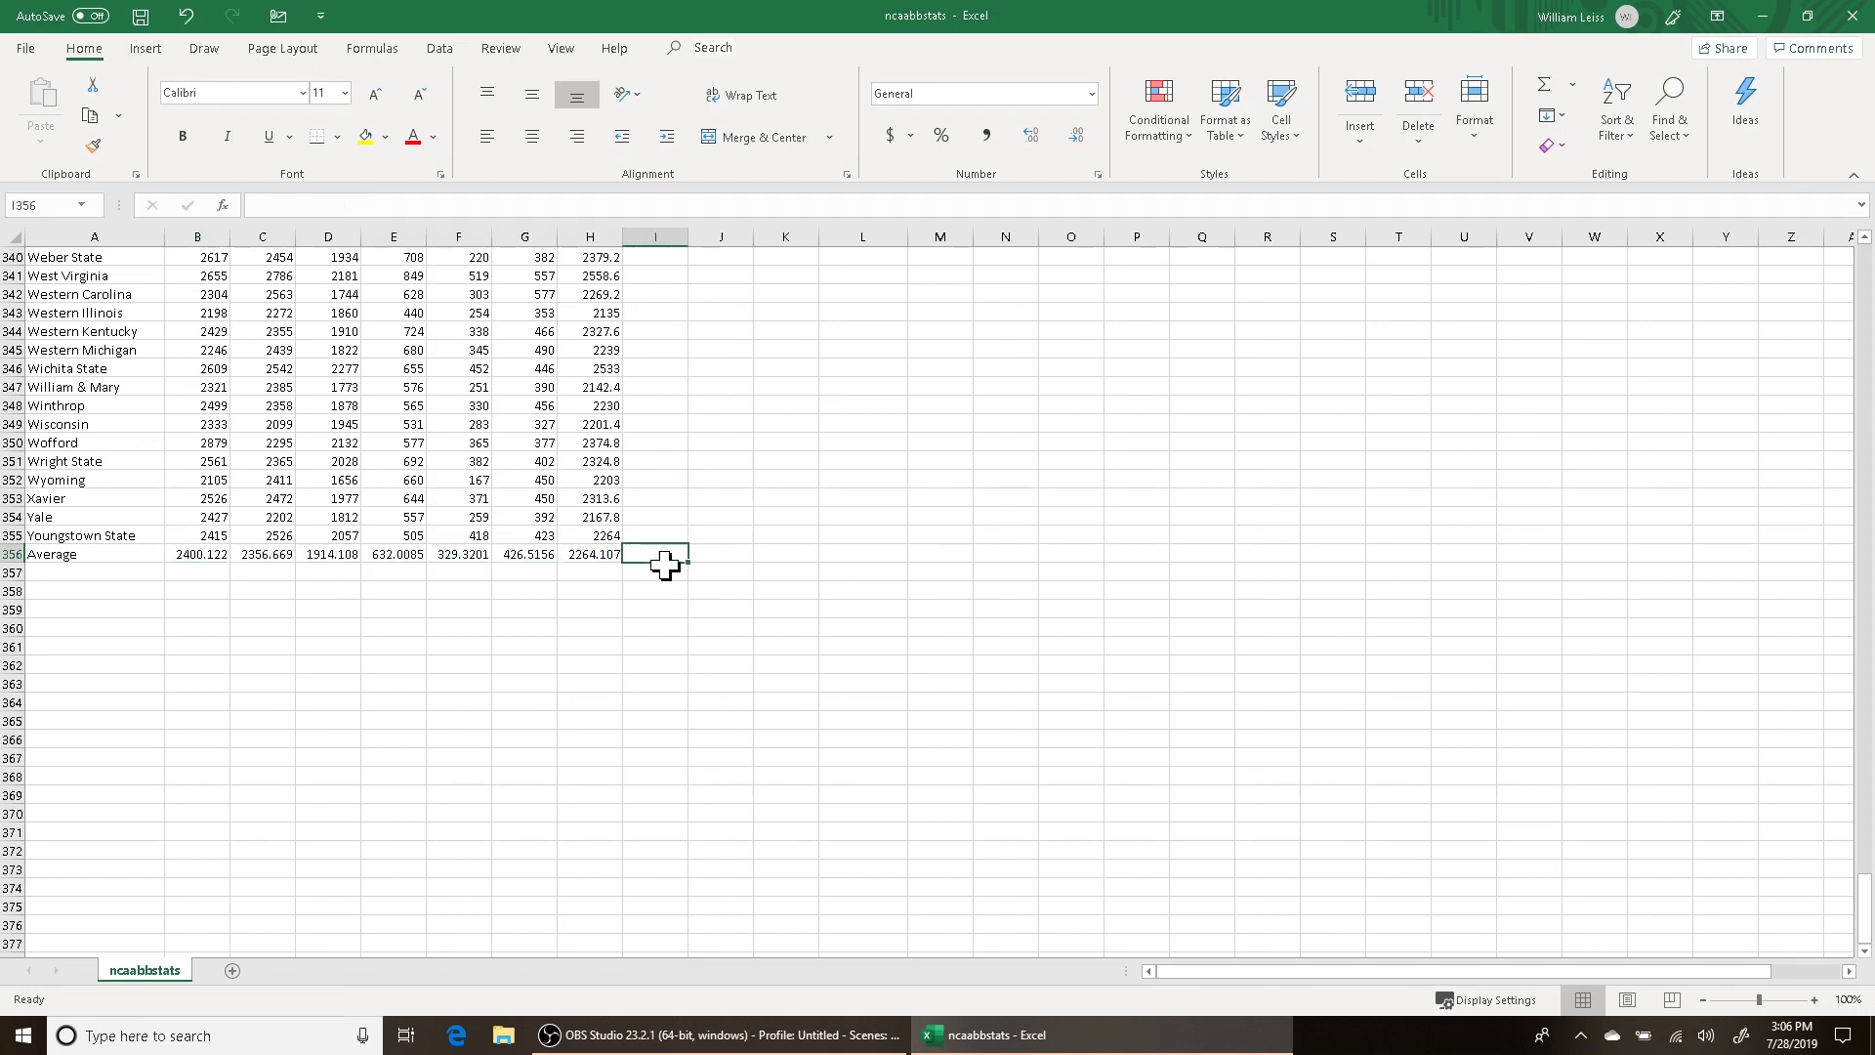
# Insert two blank columns at column J, ahead of the game results
pyautogui.scroll(15, 661, 563)
pyautogui.scroll(20, 653, 577)
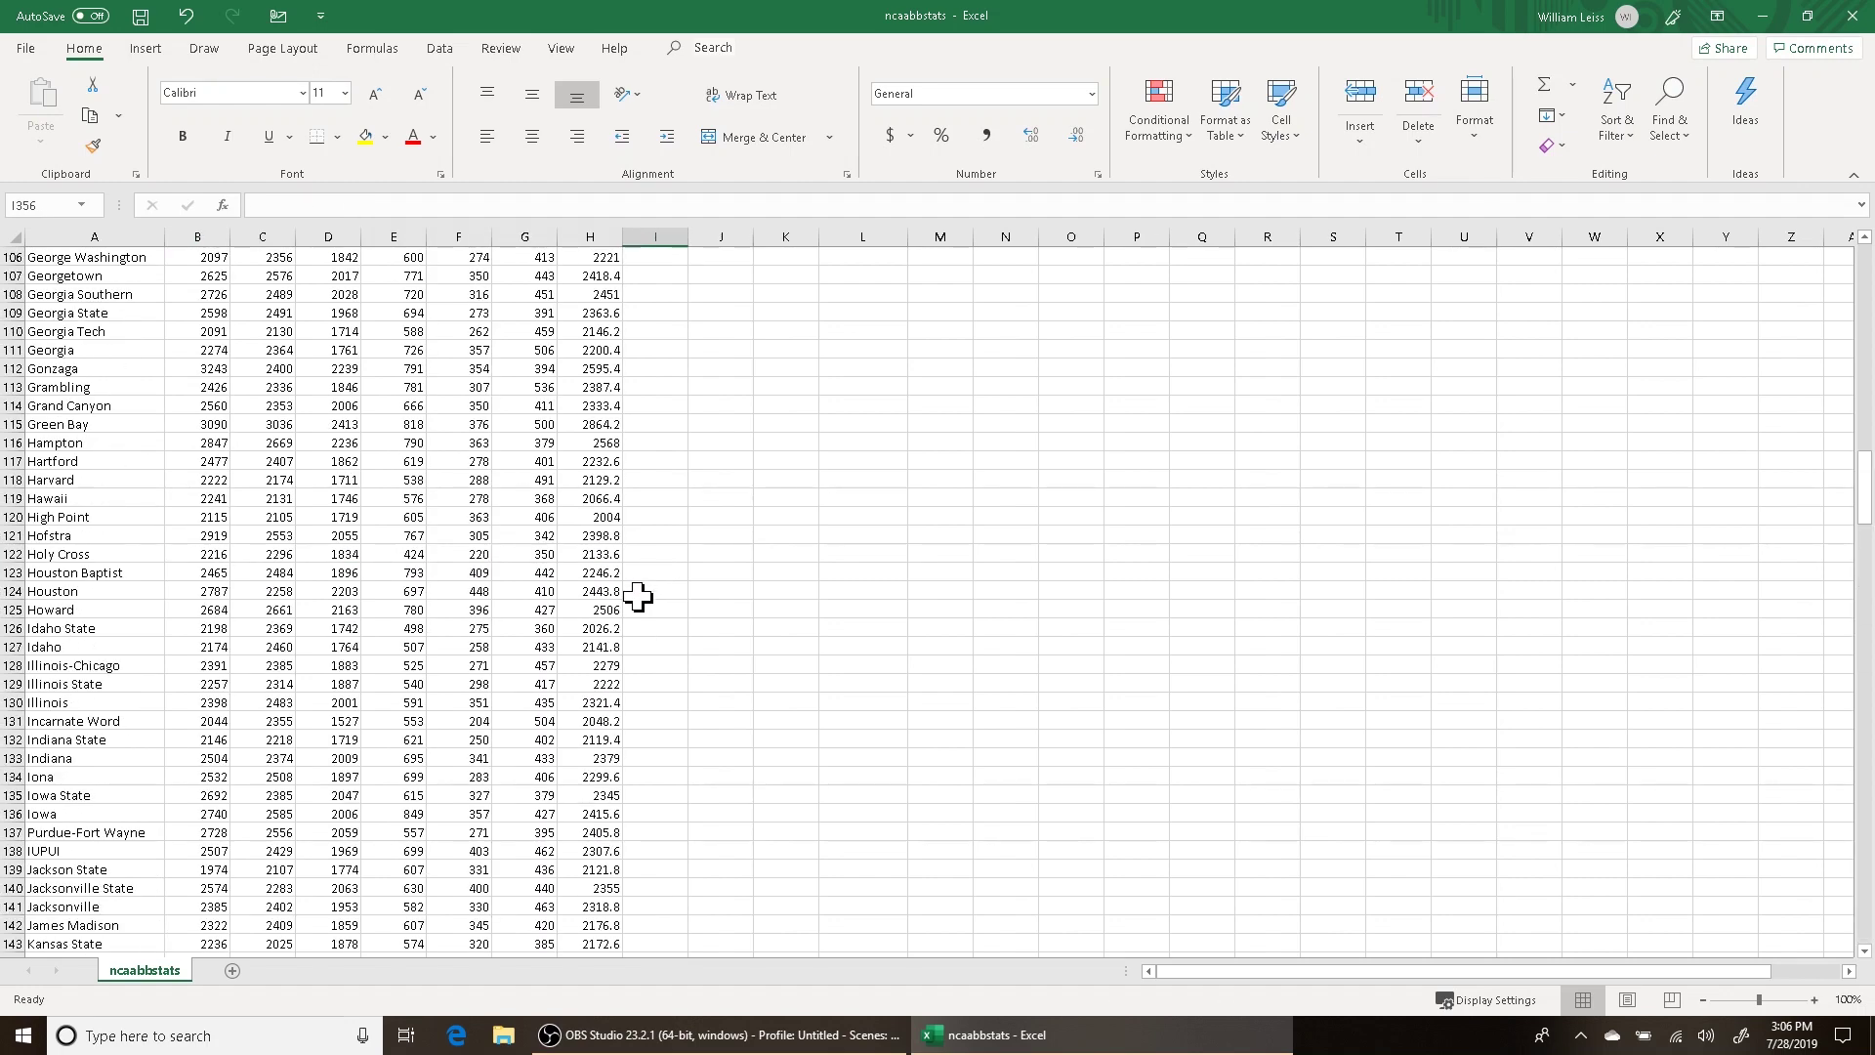
pyautogui.scroll(20, 733, 561)
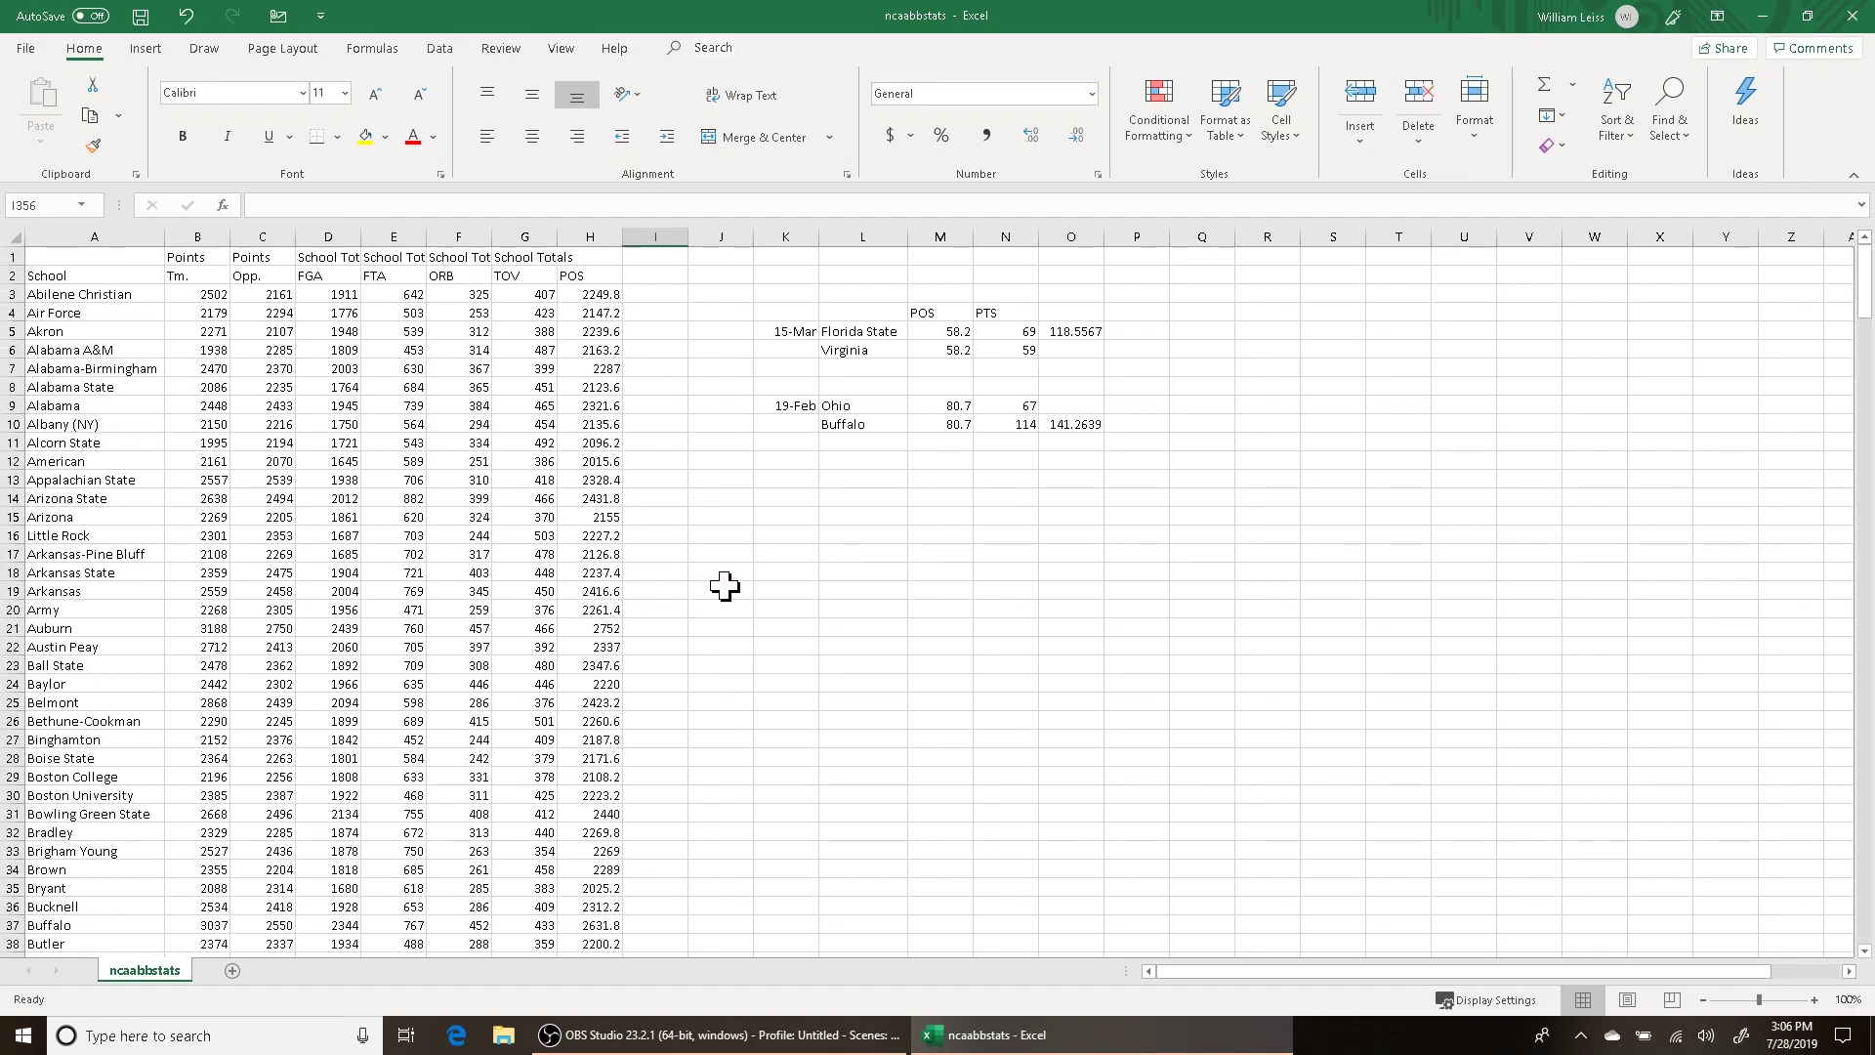
pyautogui.rightClick(722, 237)
pyautogui.click(790, 408)
pyautogui.rightClick(728, 252)
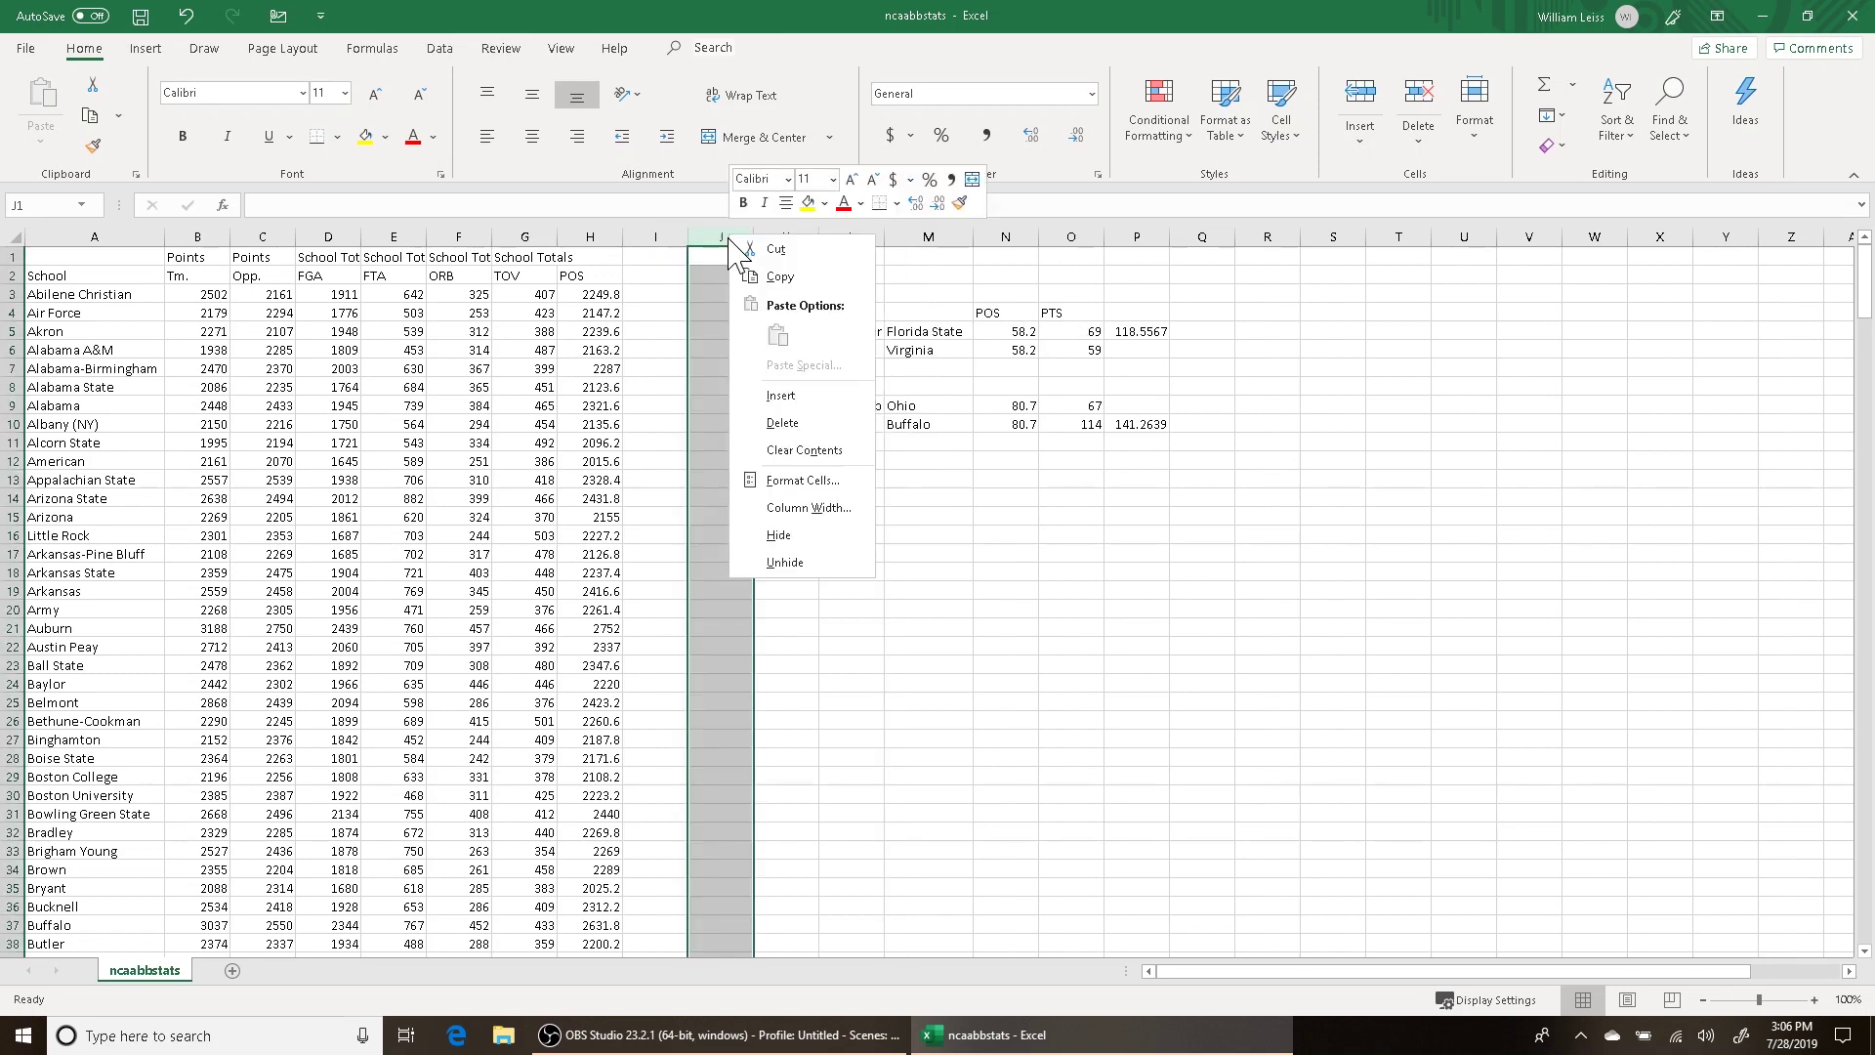
pyautogui.click(781, 398)
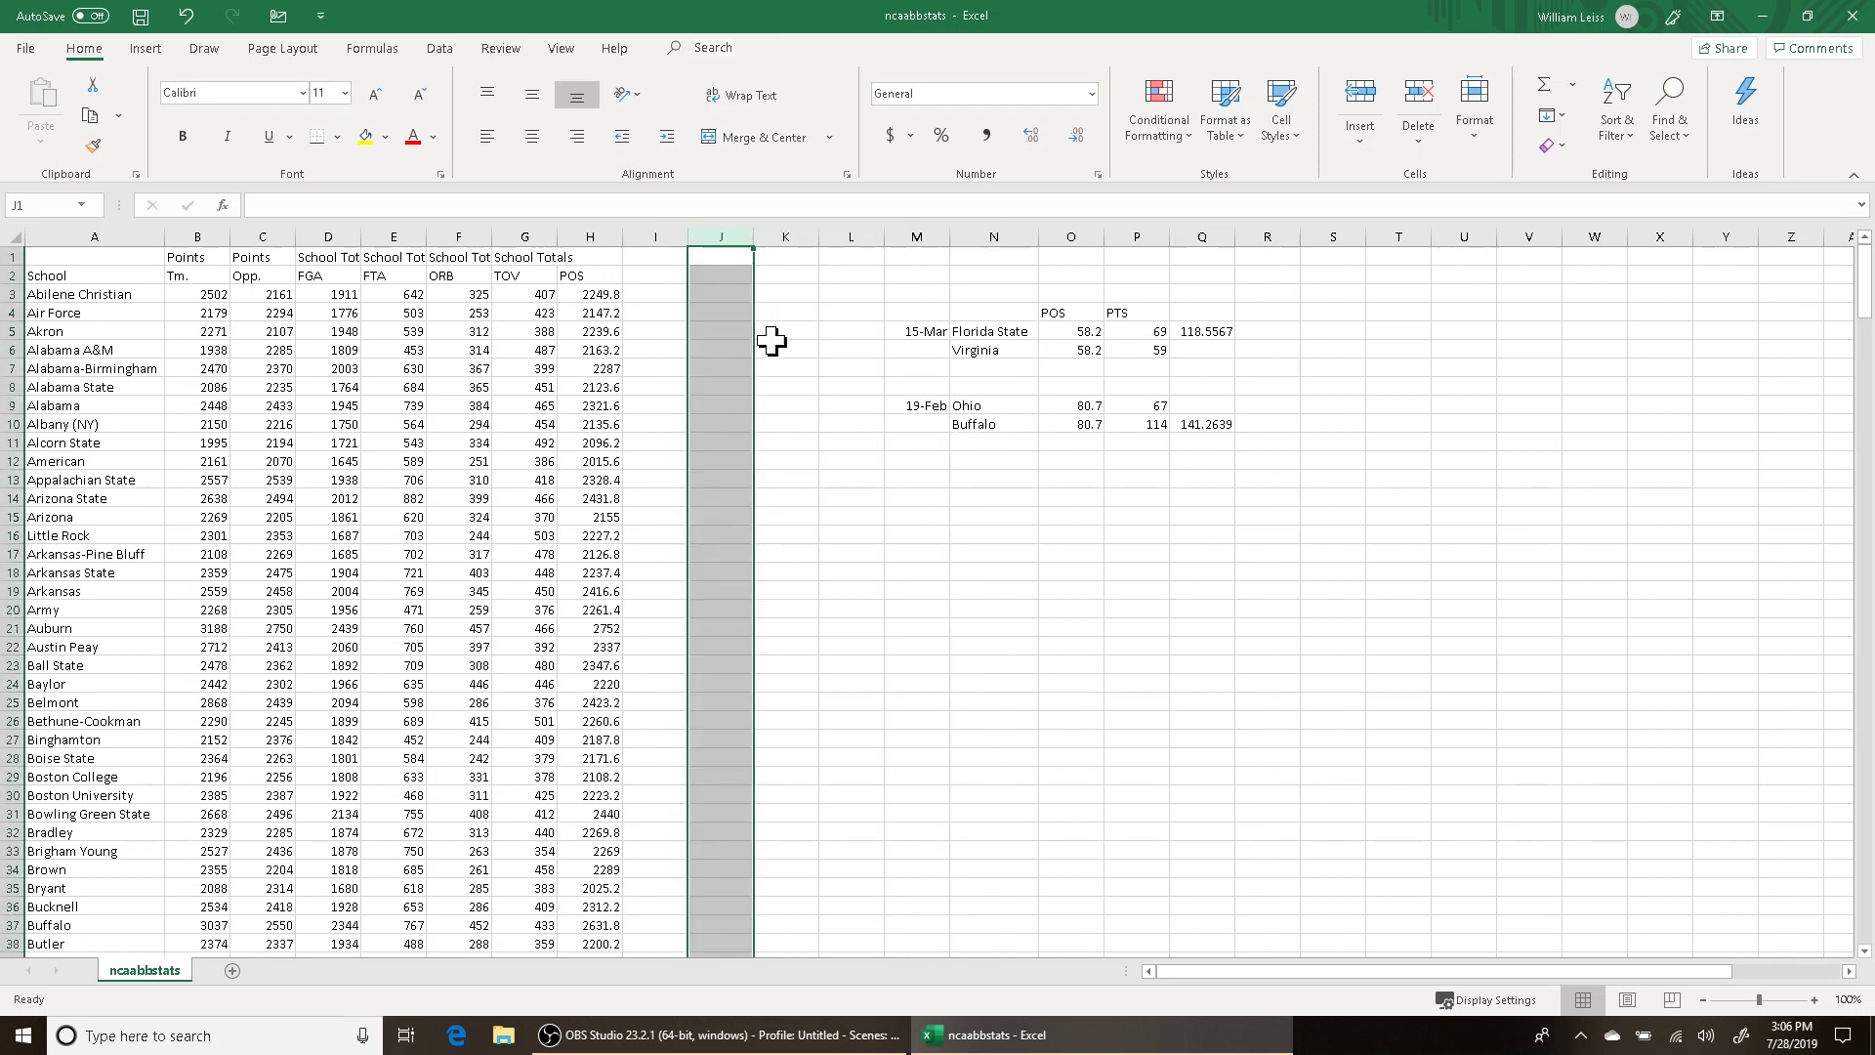
# Add the column headers OE in I2 and DE in J2
pyautogui.click(670, 277)
pyautogui.write('OE')
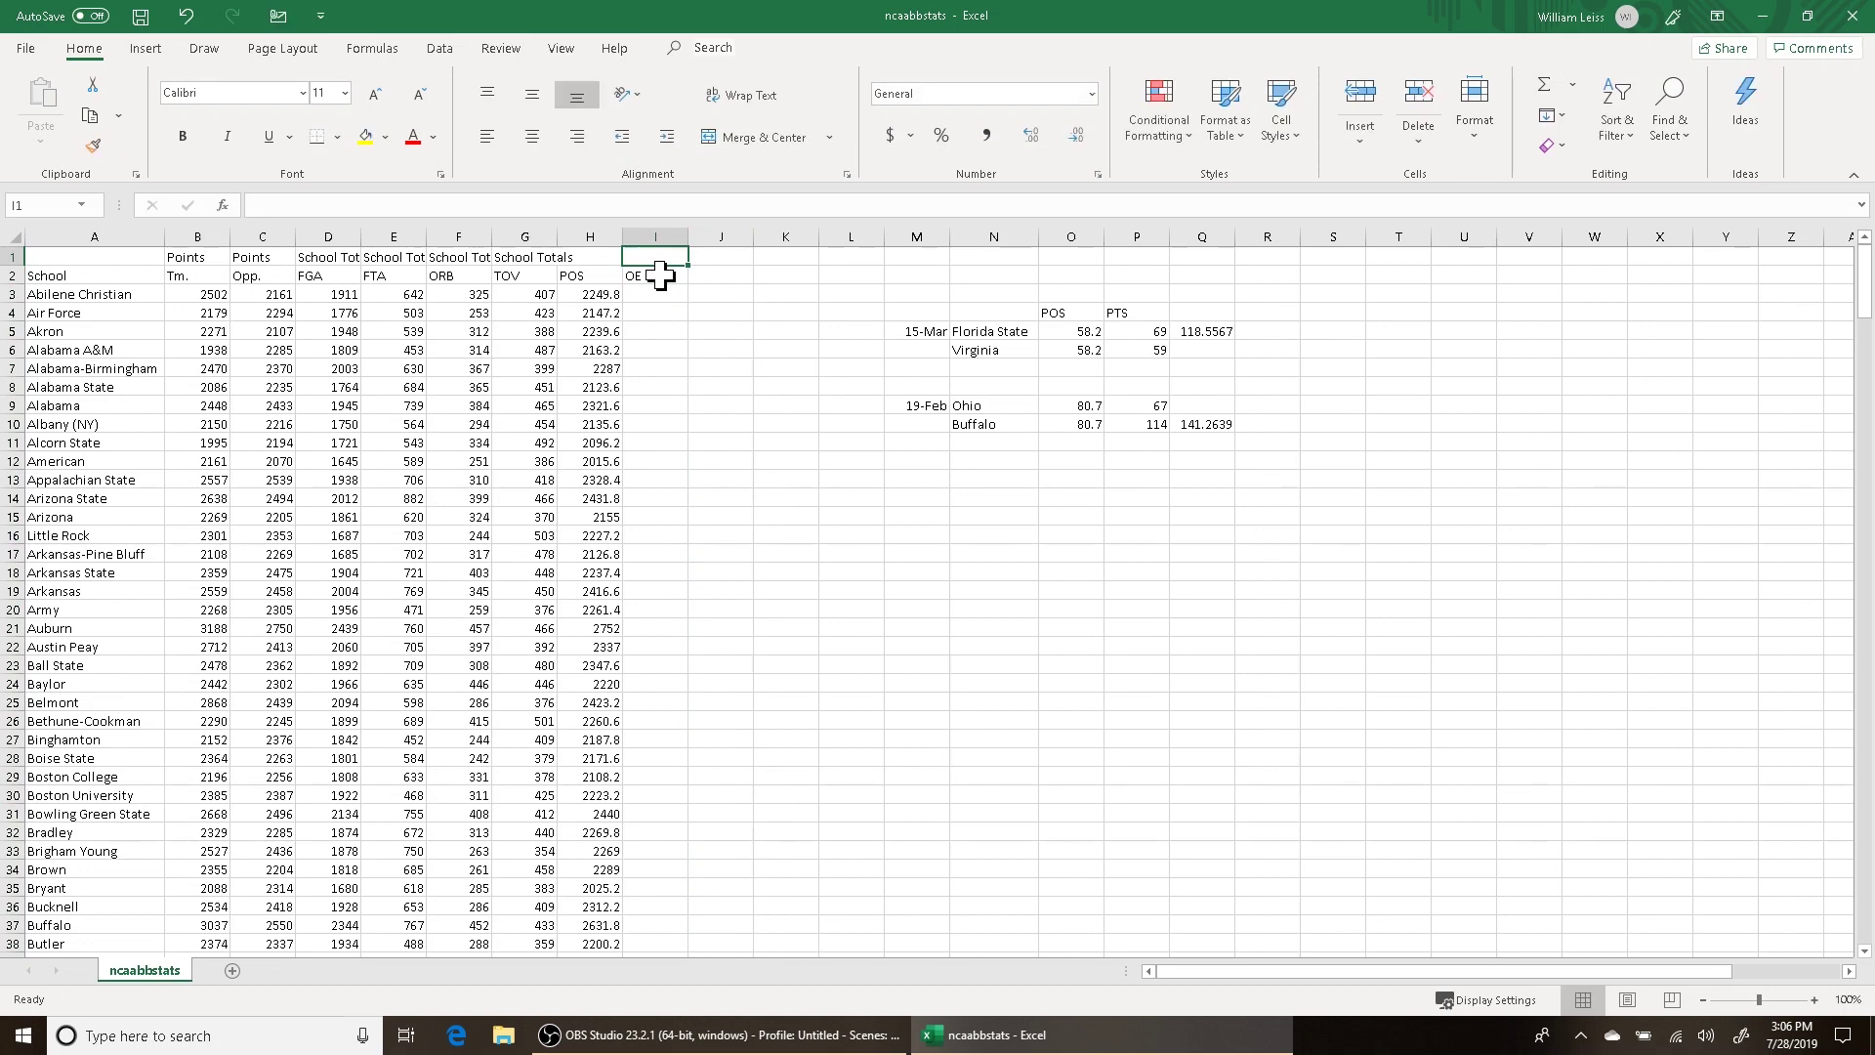
pyautogui.press('Tab')
pyautogui.write('DE')
pyautogui.press('Return')
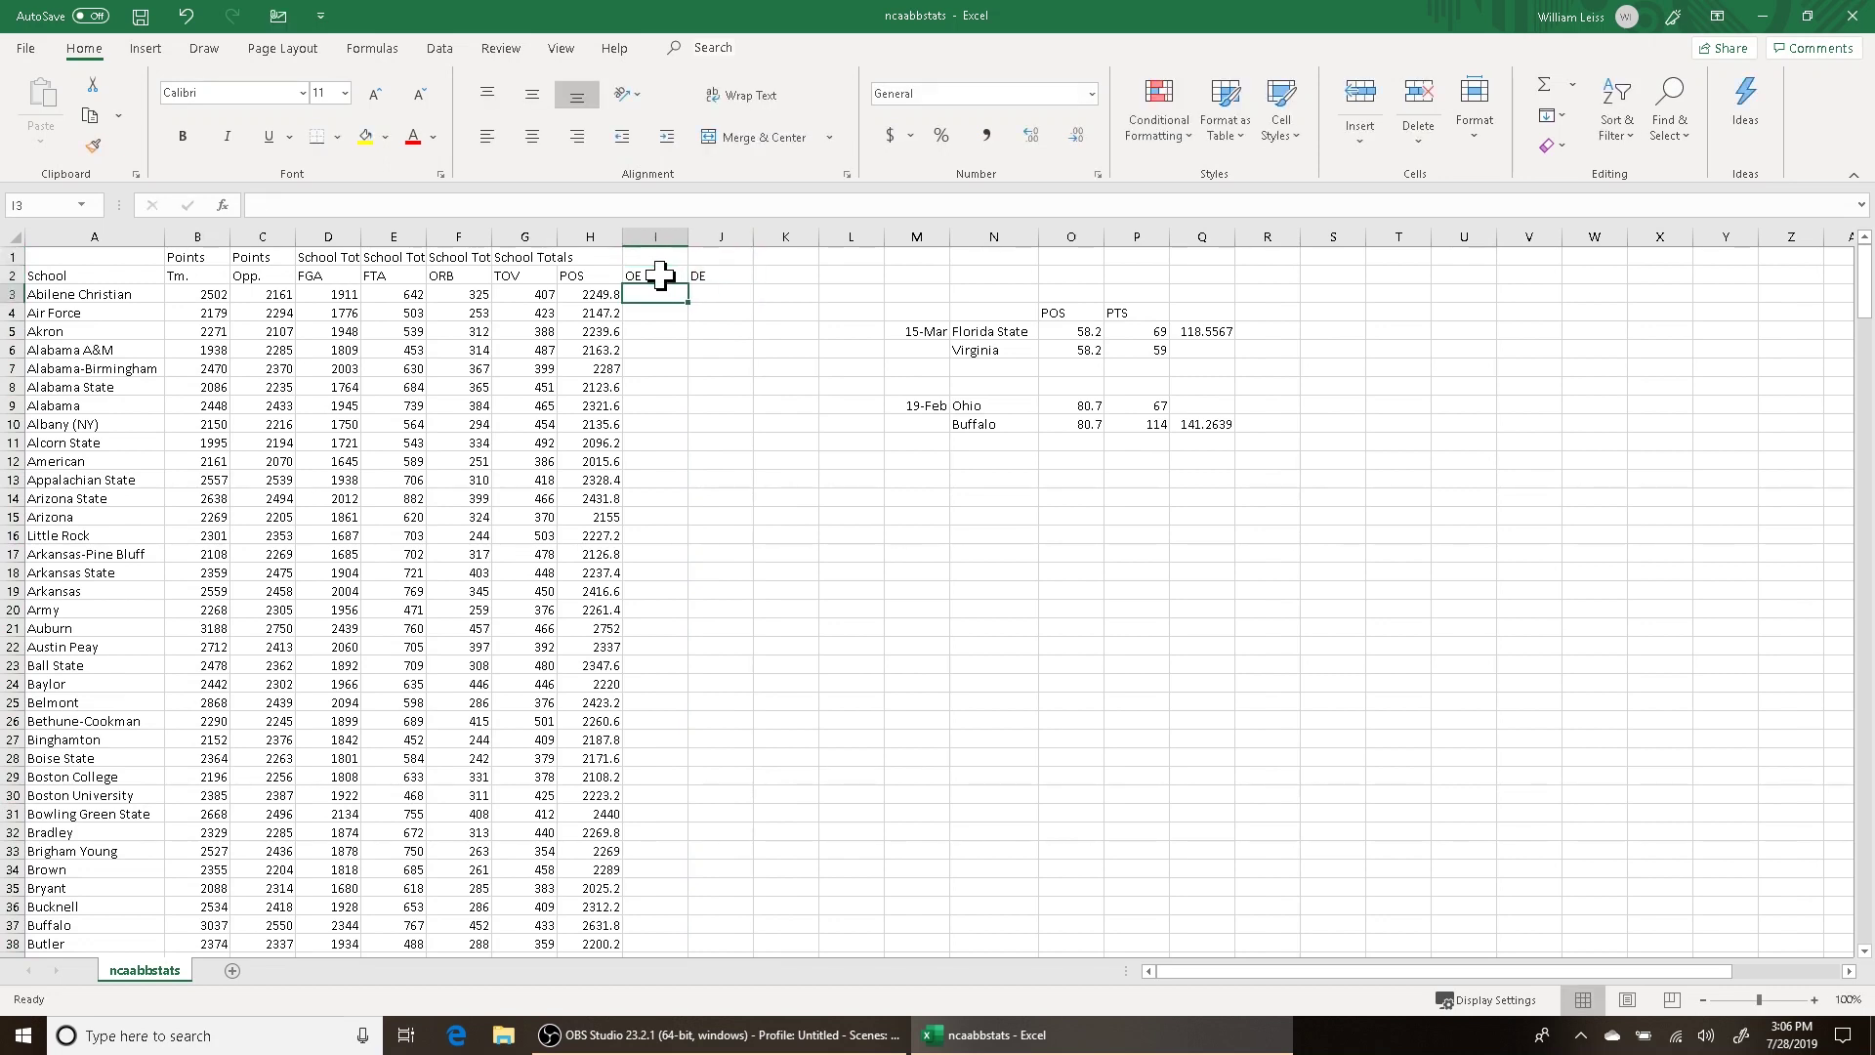
# Calculate OE in I3 with =(B3 / H3) * 100 and fill the formula down for all schools
pyautogui.write('=')
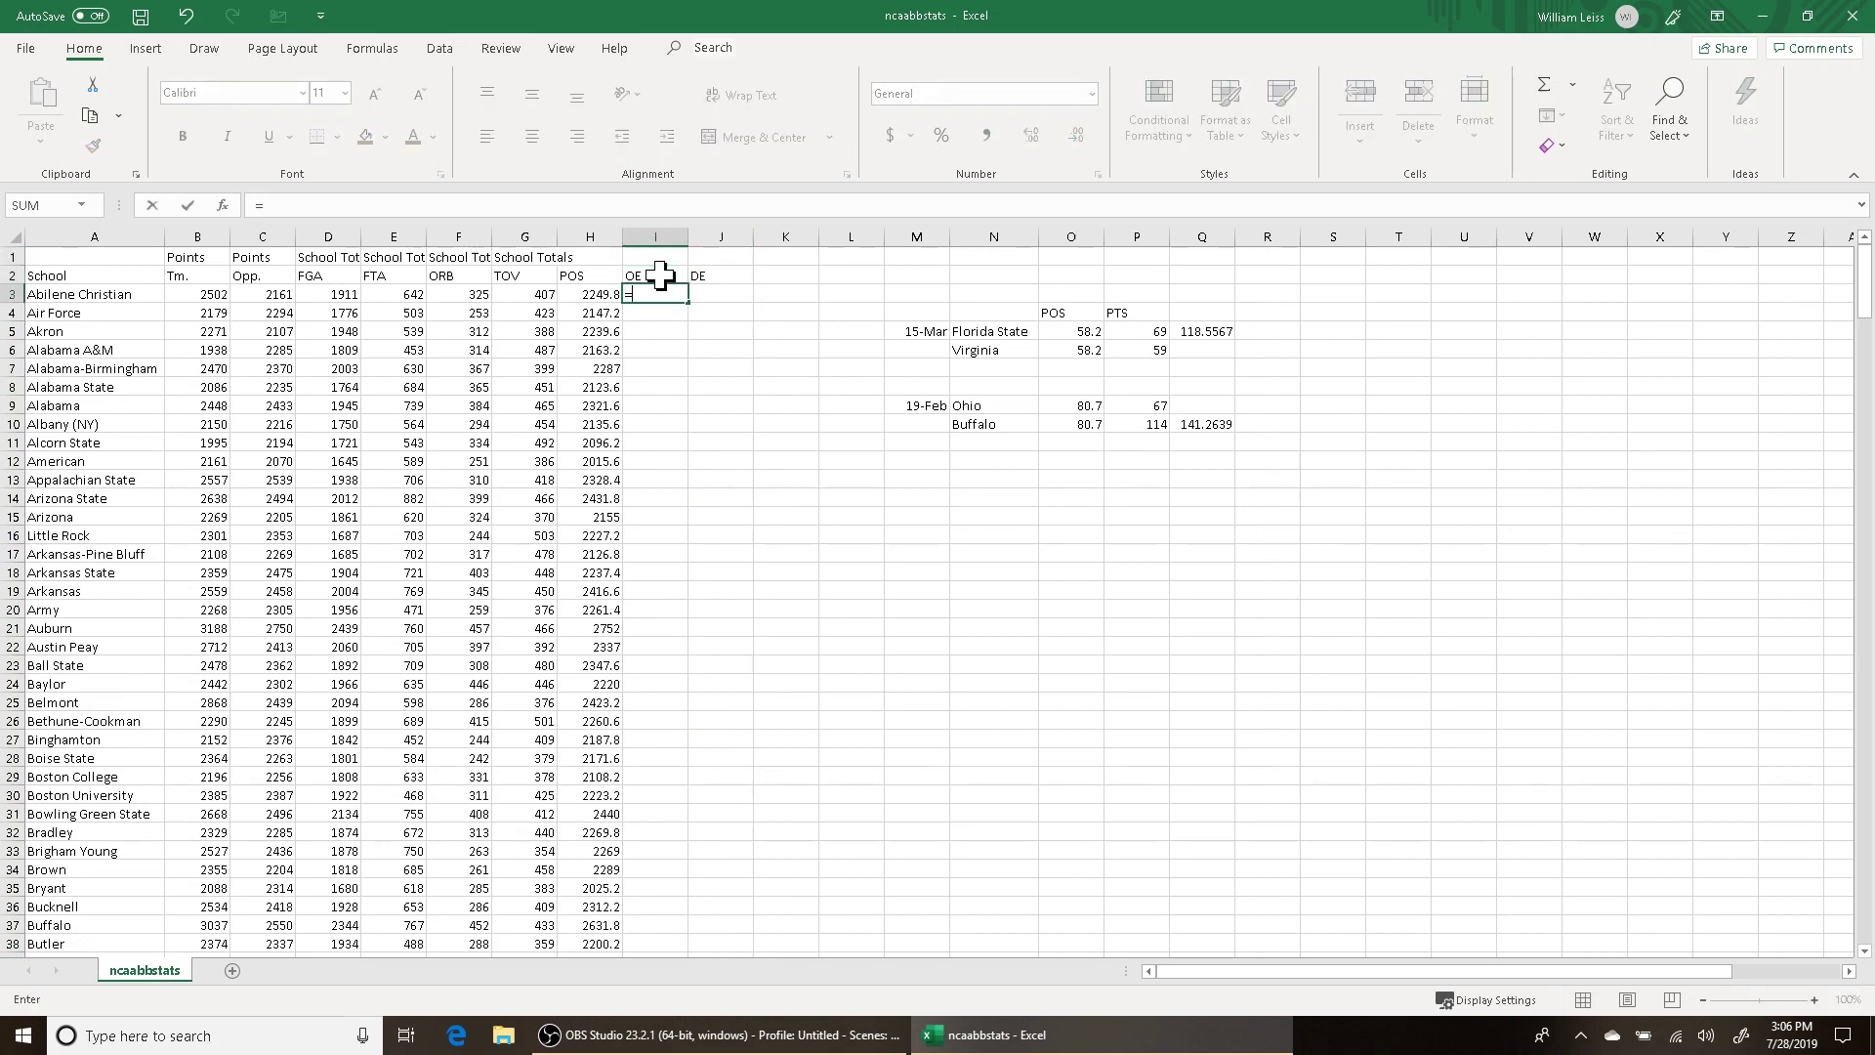
pyautogui.write('(B3 / H')
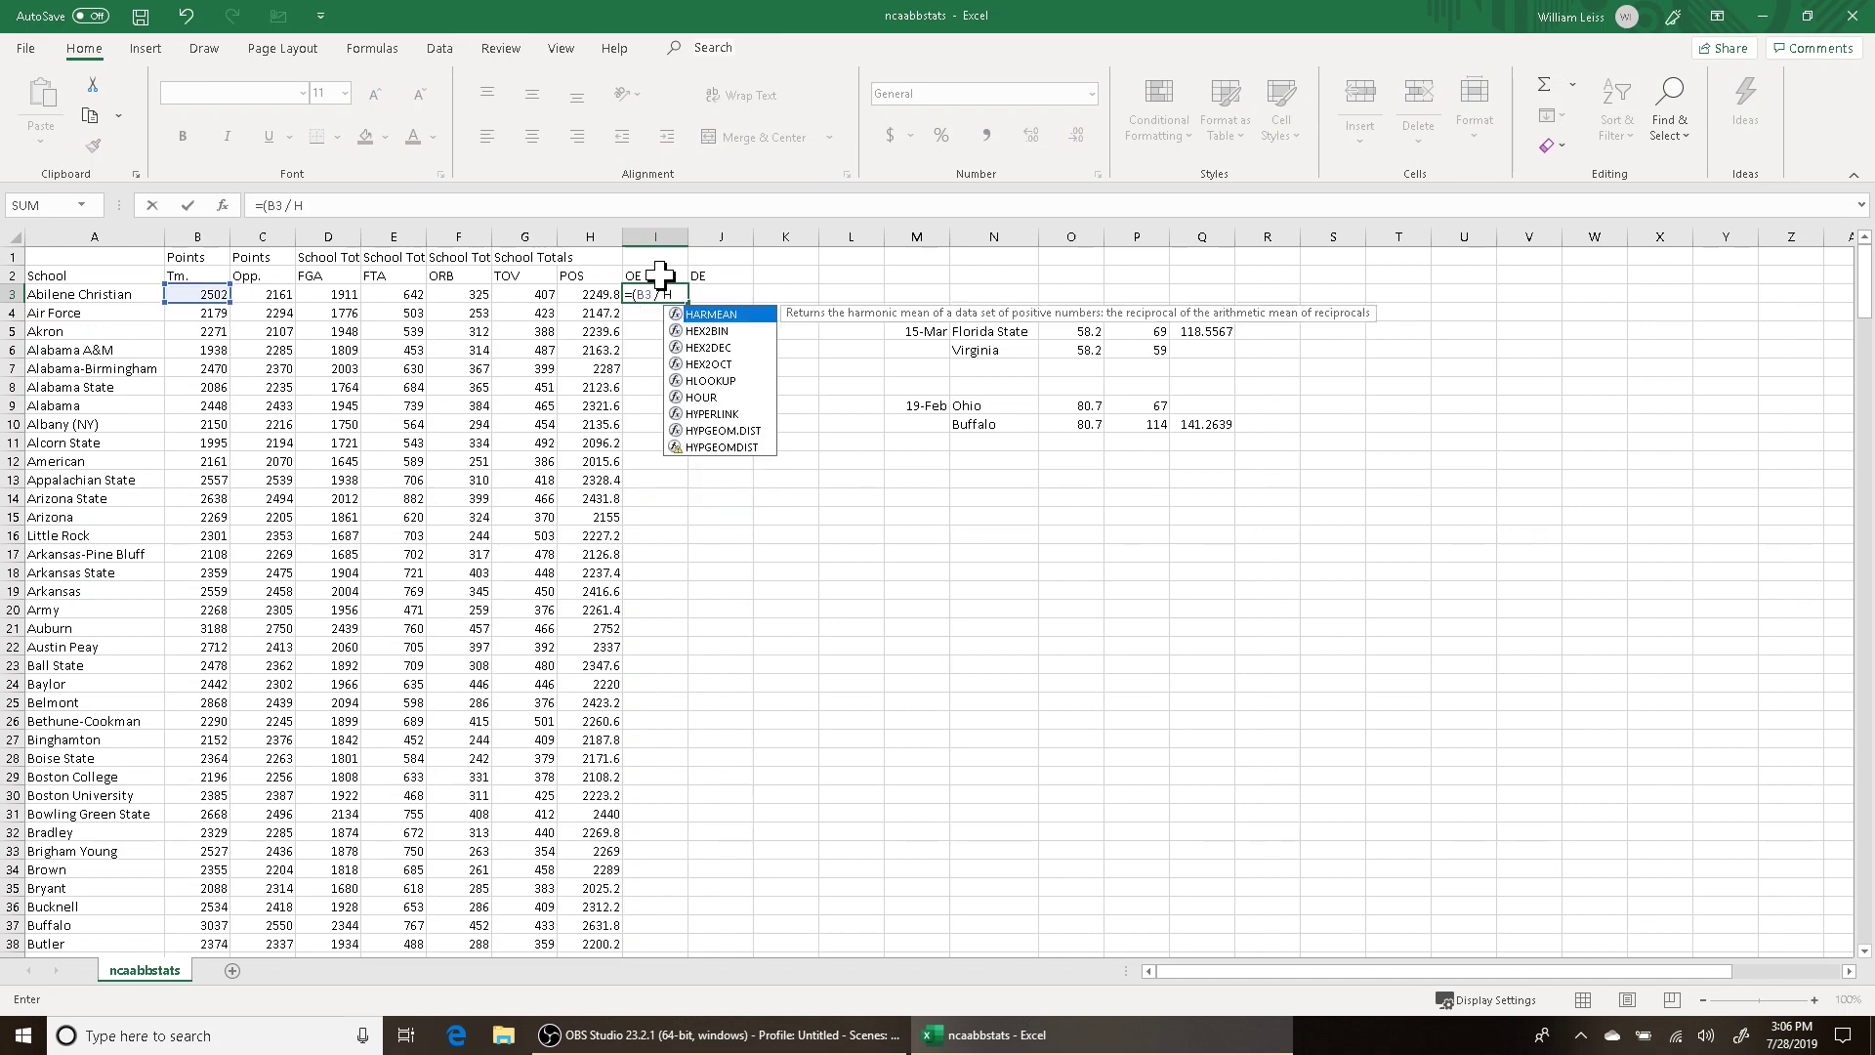
pyautogui.write('3_')
pyautogui.write(') * 100')
pyautogui.press('Return')
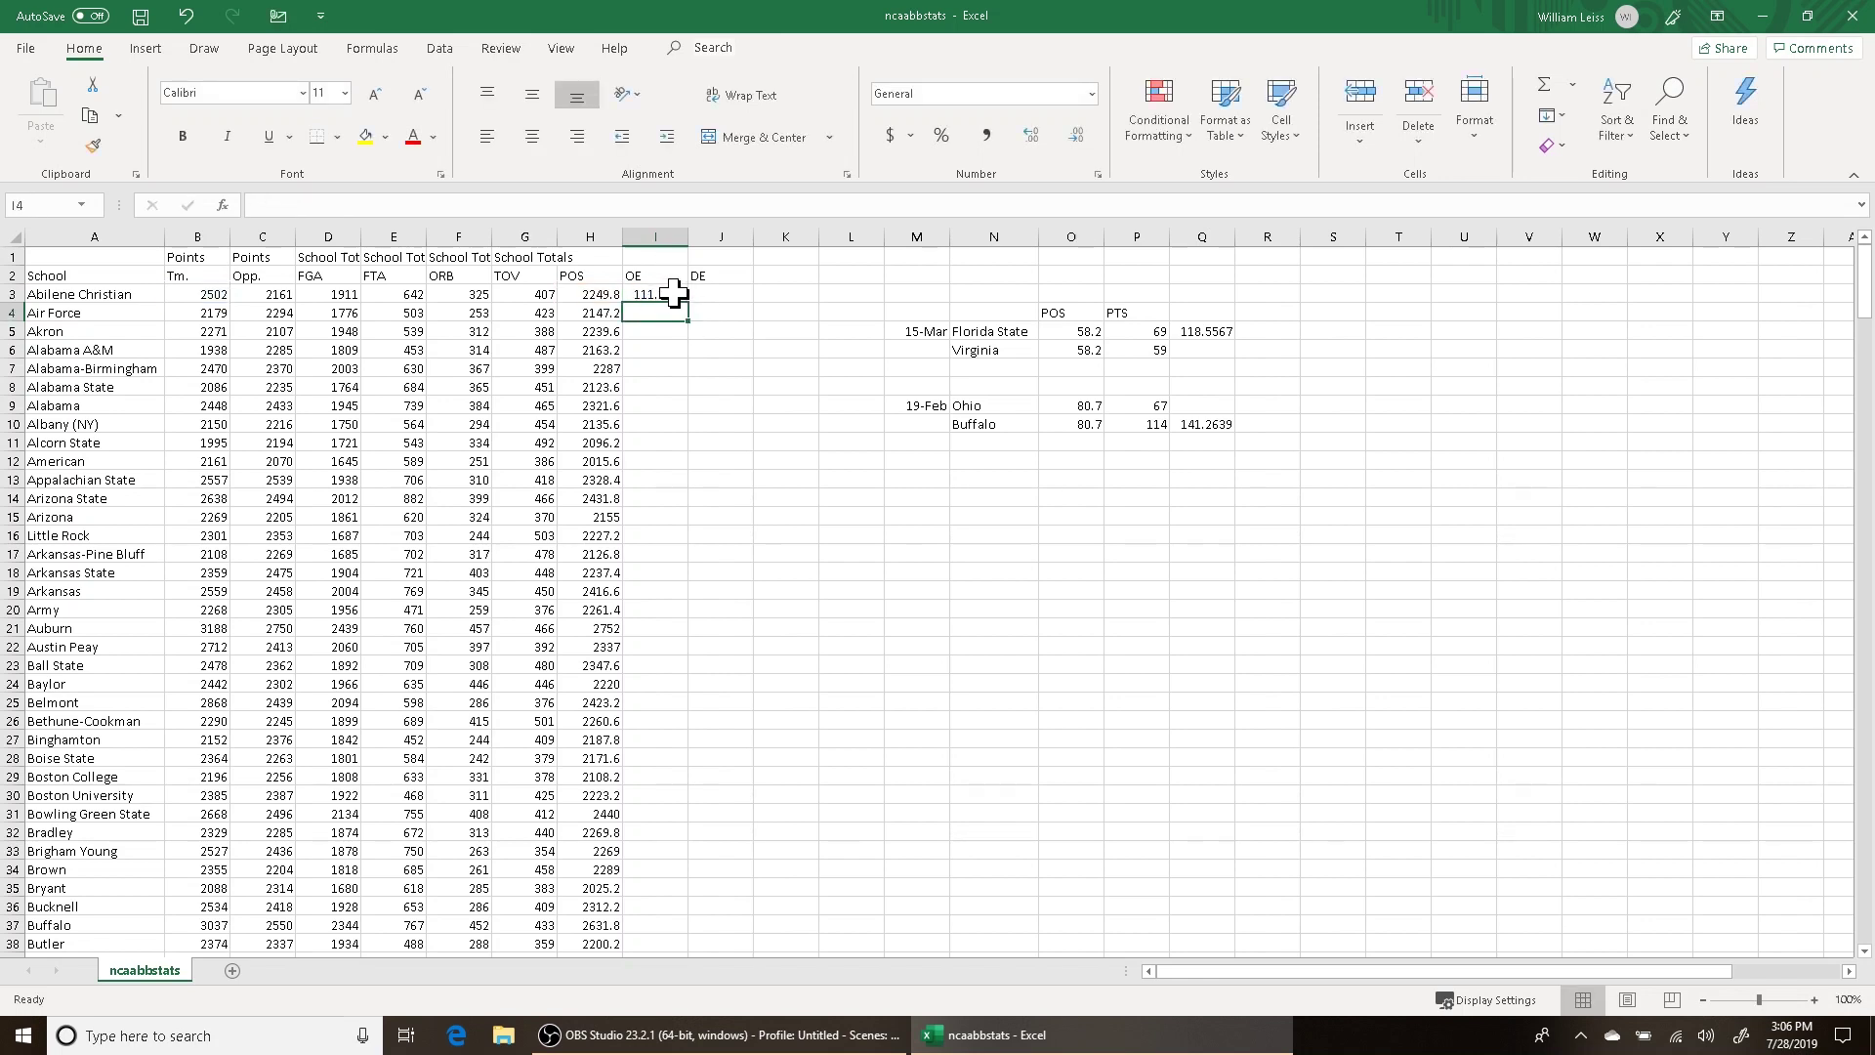
pyautogui.click(674, 294)
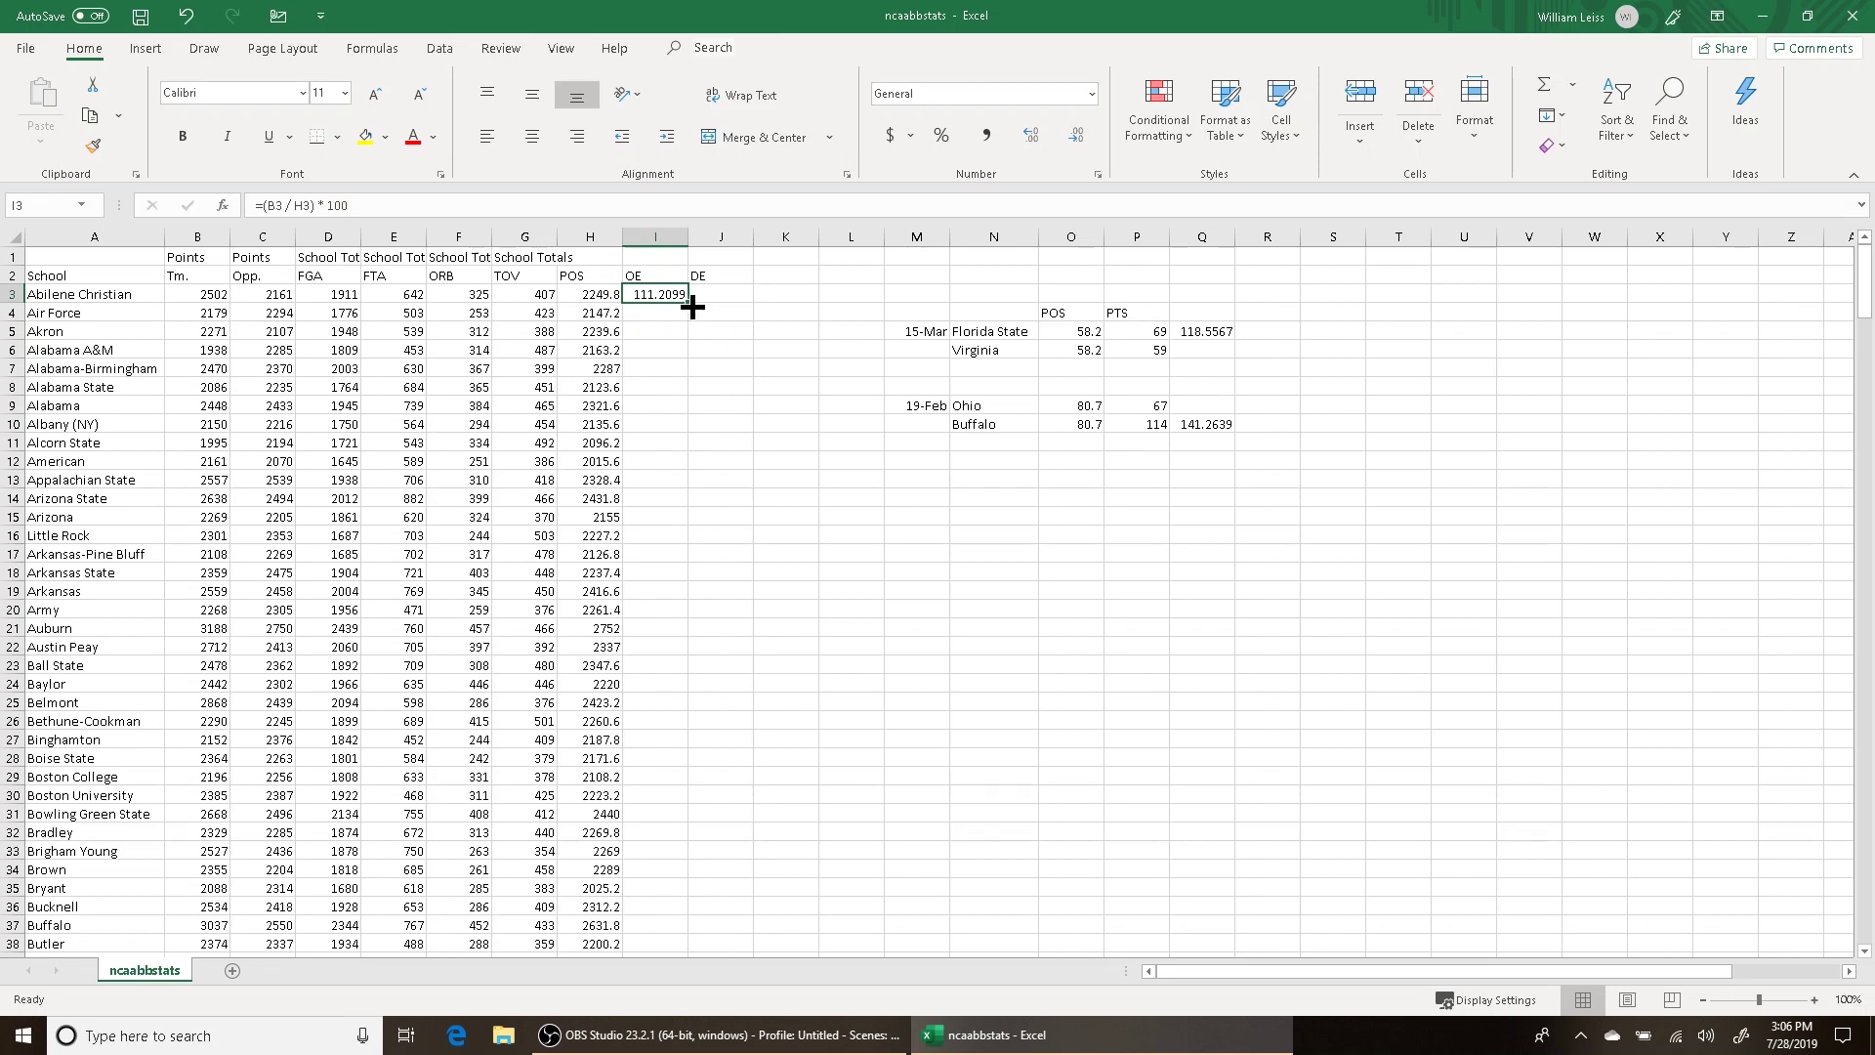
pyautogui.doubleClick(687, 303)
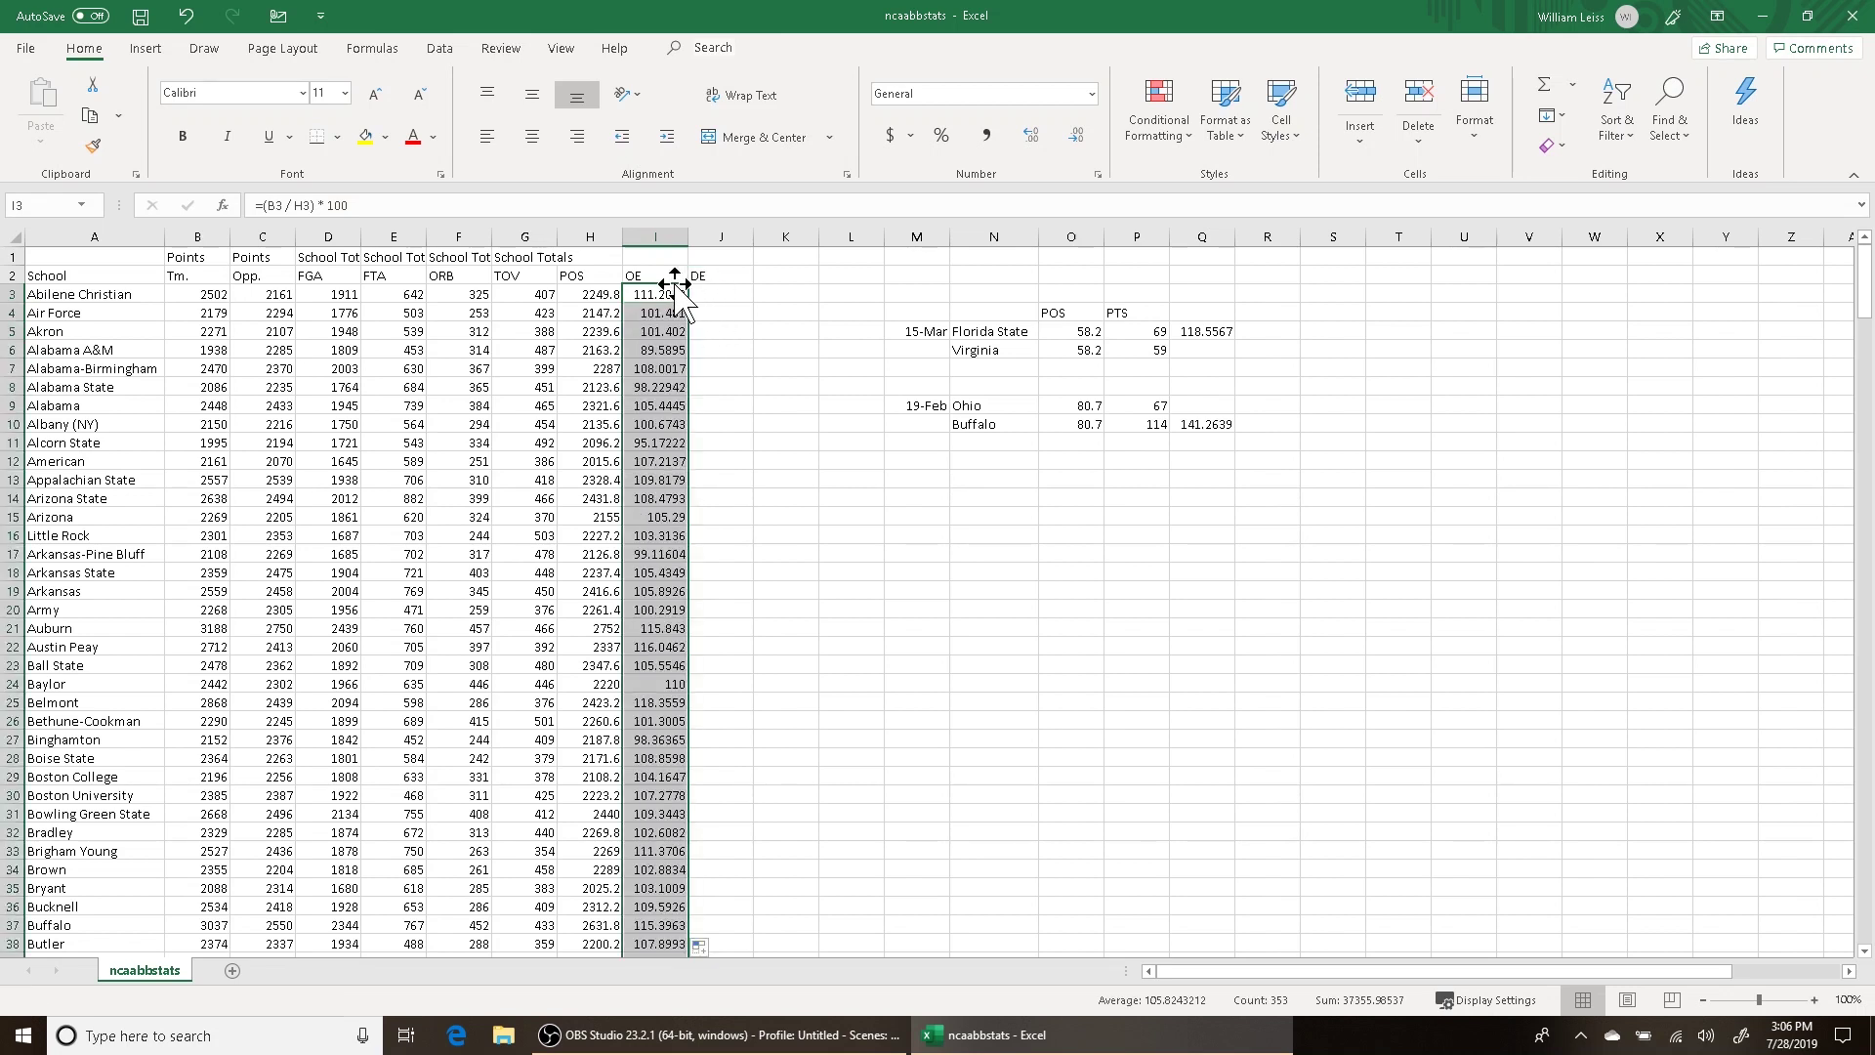
# Examine the OE formula in I3 and Alabama's stats and OE value in row 9
pyautogui.click(672, 300)
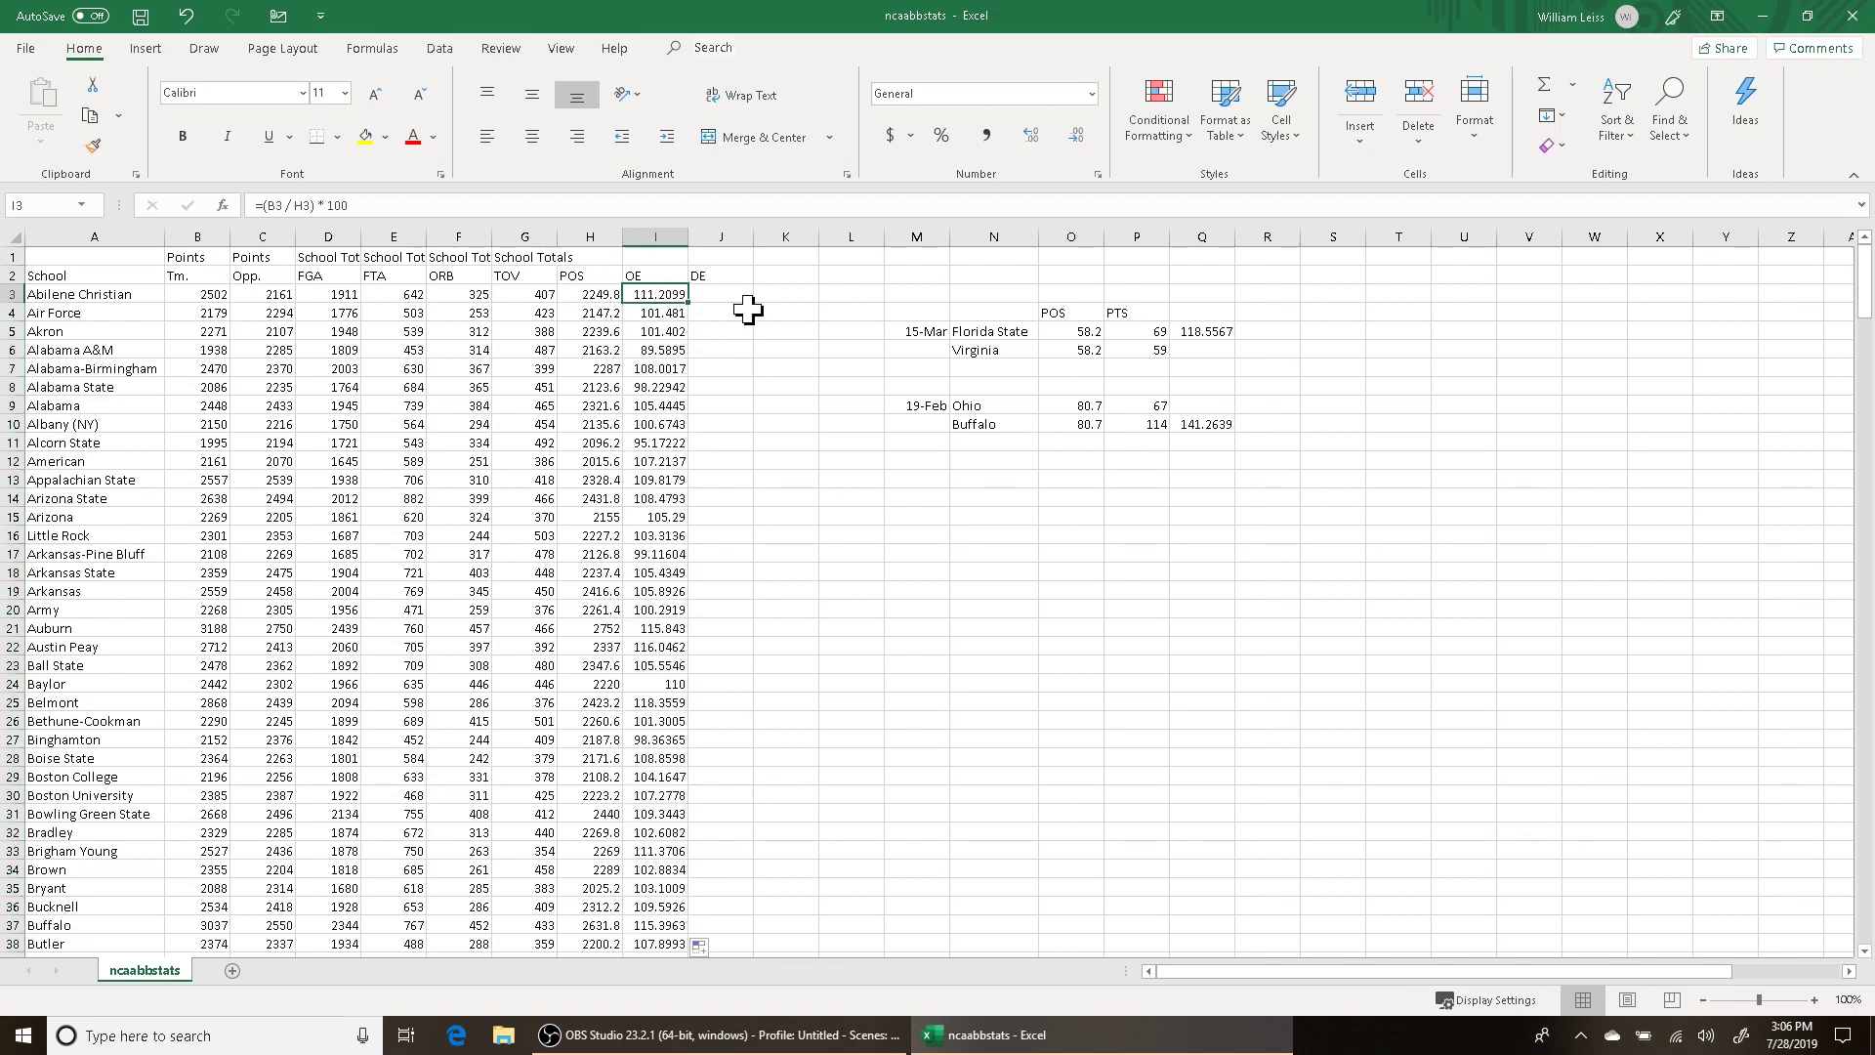
pyautogui.click(12, 406)
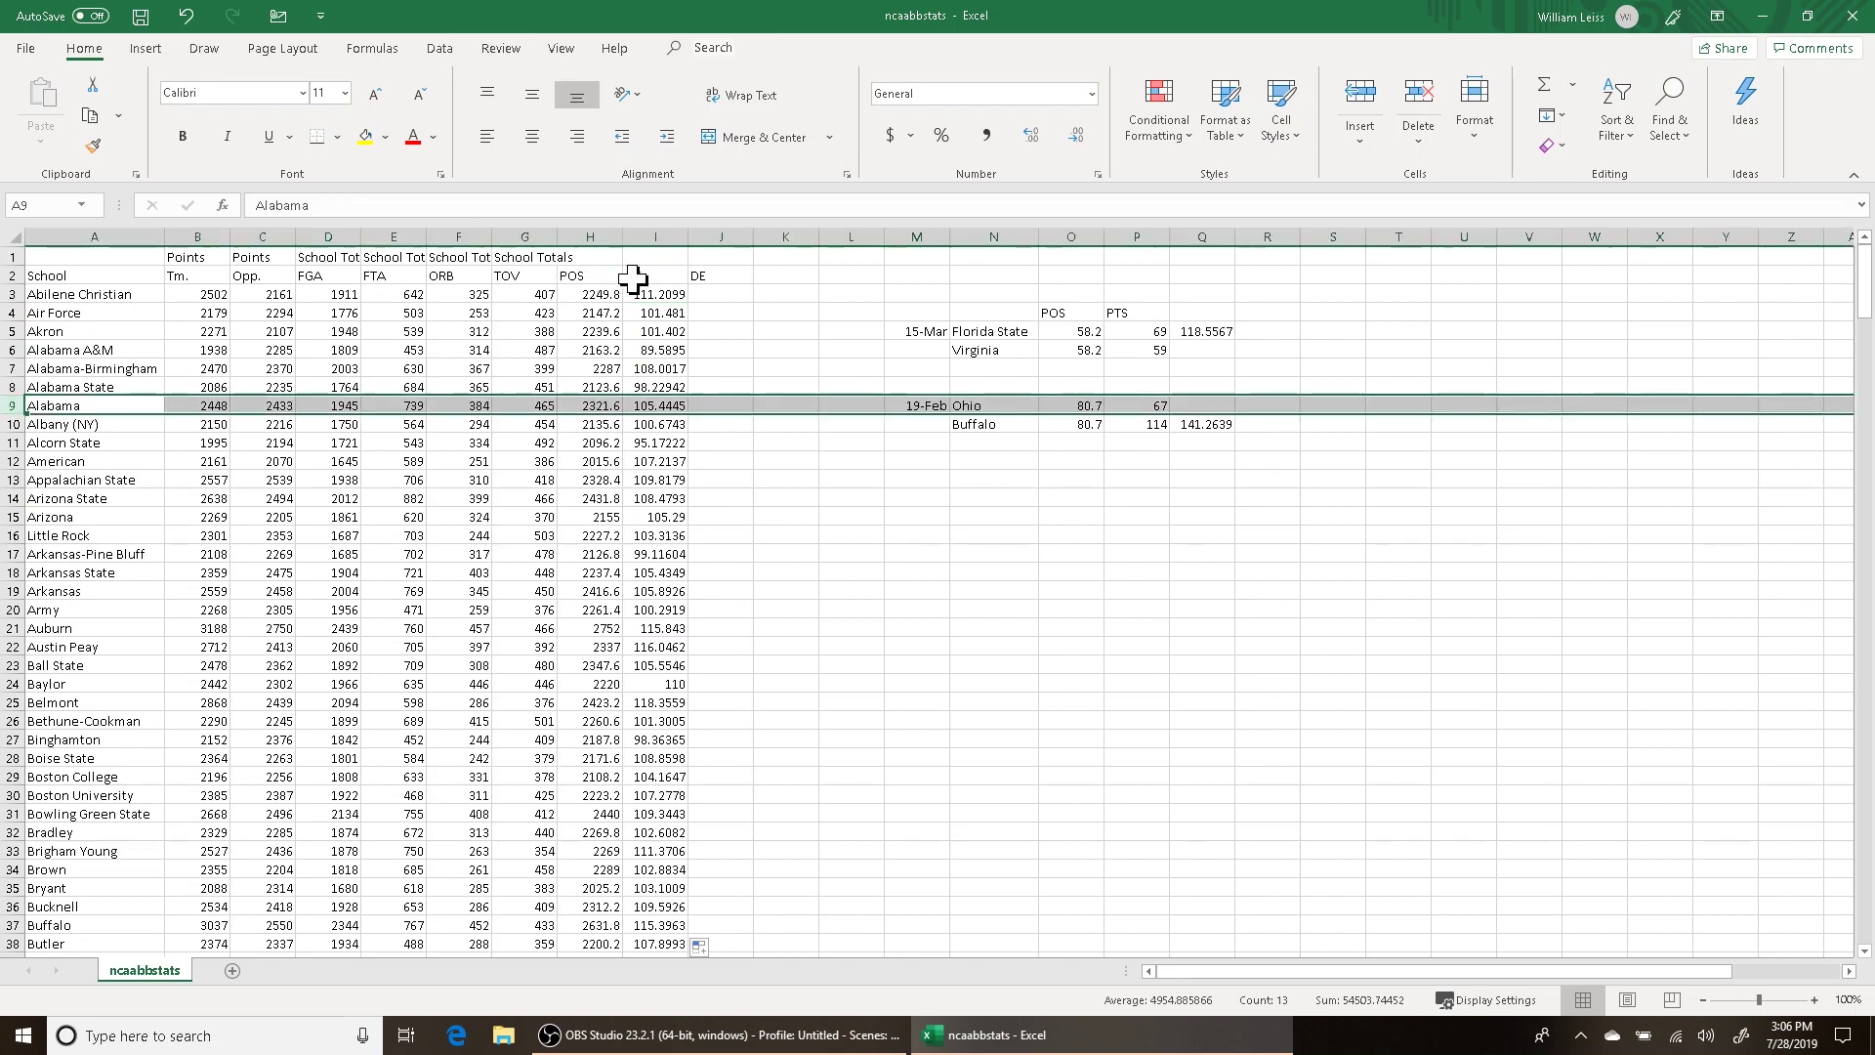
pyautogui.click(670, 296)
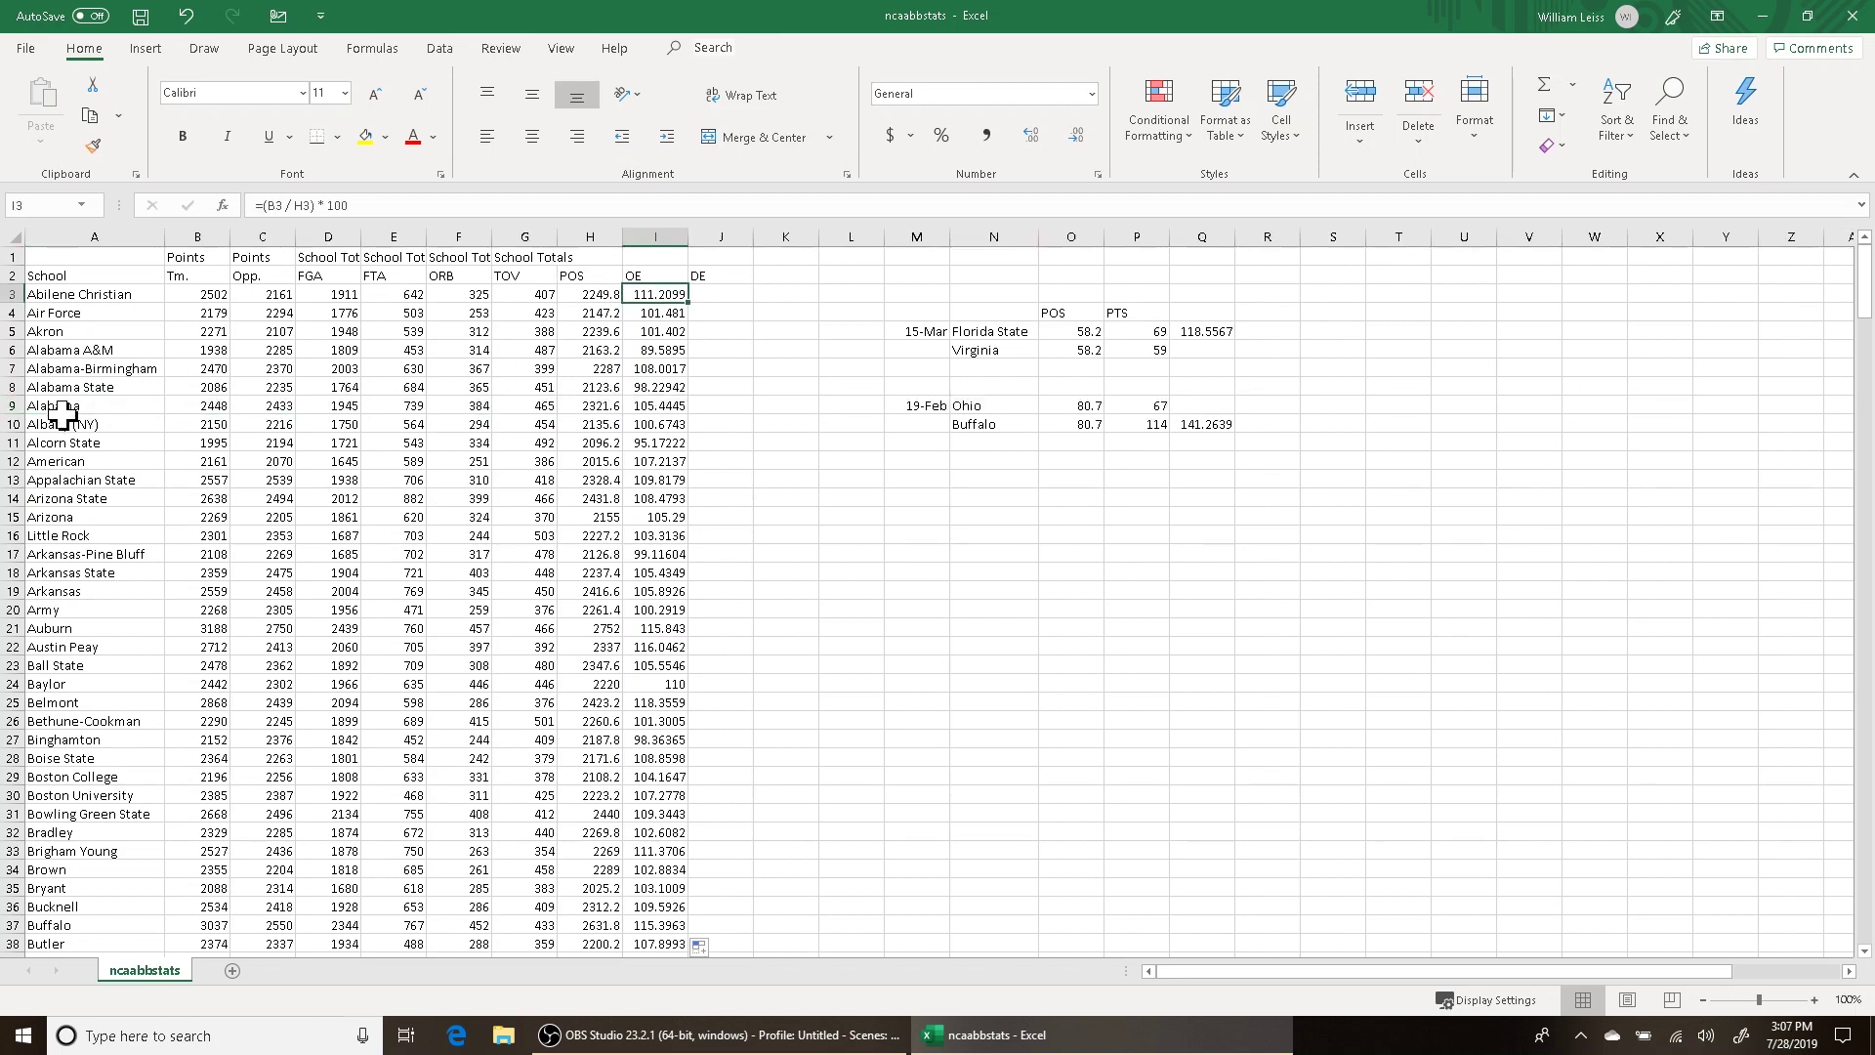
pyautogui.click(14, 406)
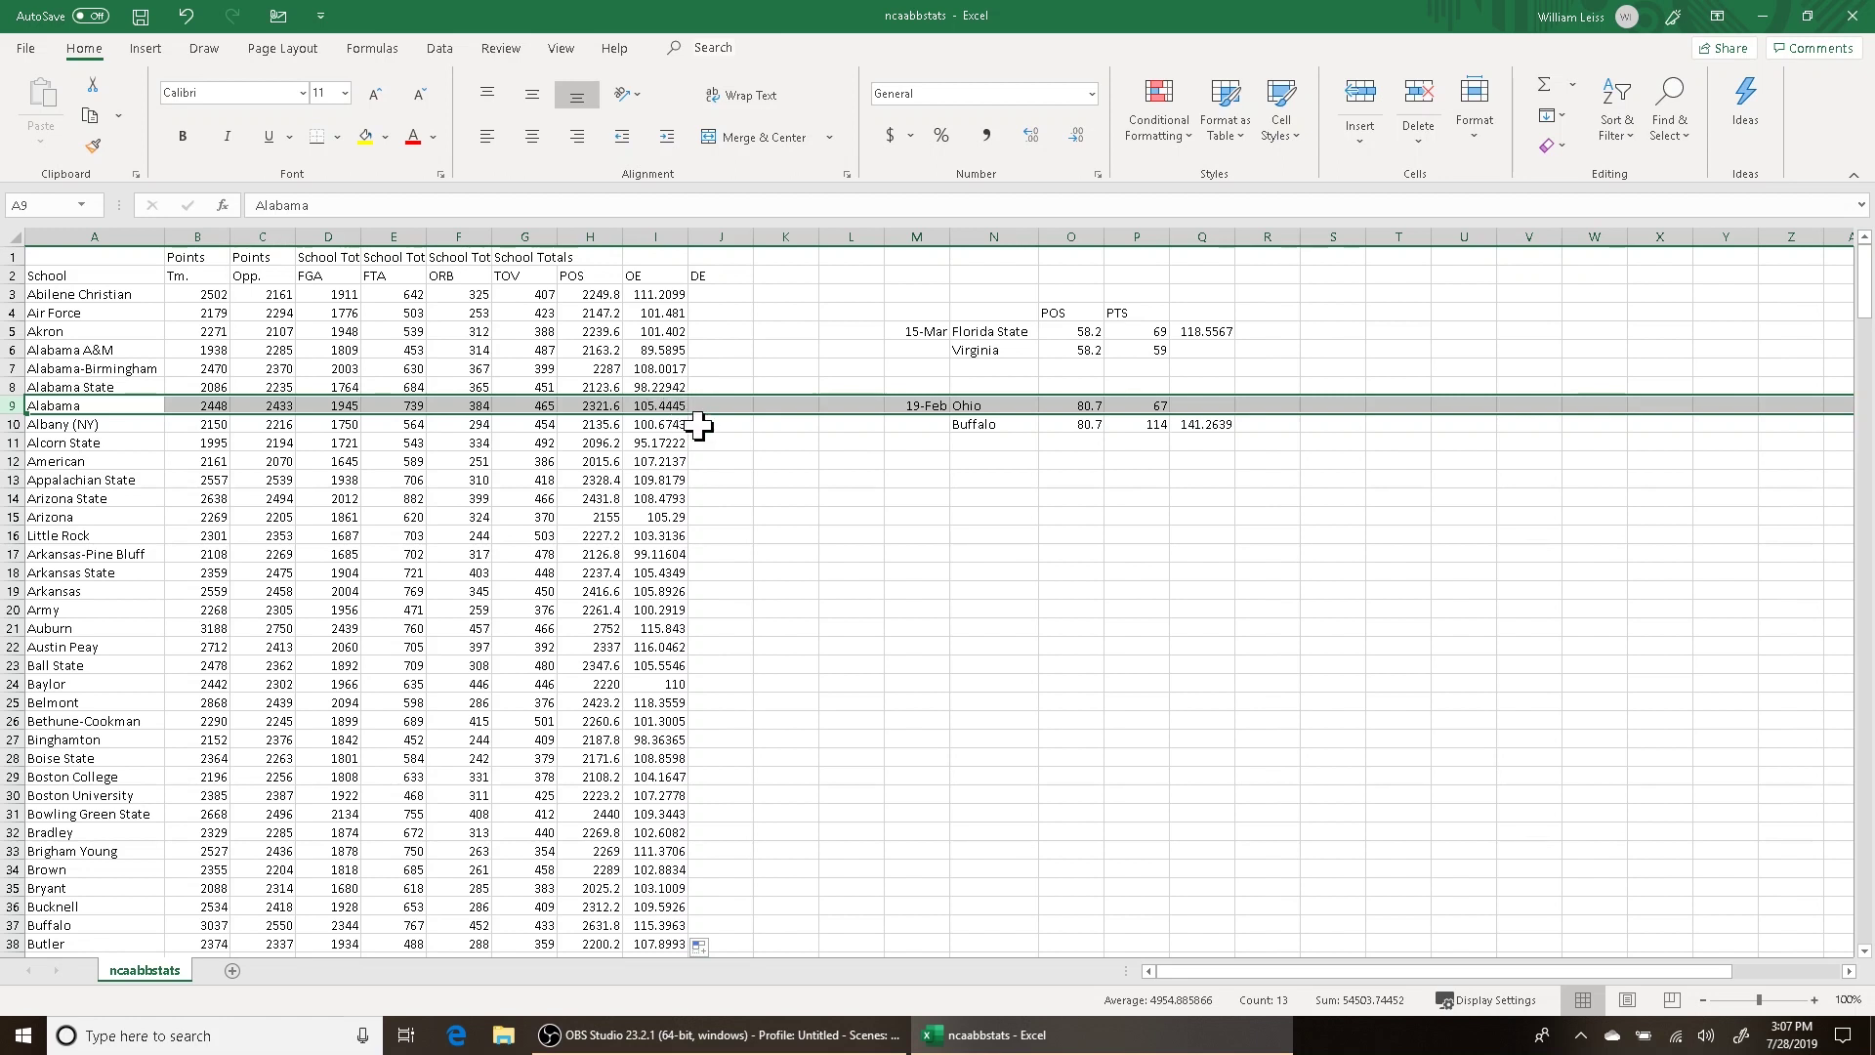
# Calculate DE in J3 with =(C3 / H3) * 100 and fill the formula down for all schools
pyautogui.click(718, 292)
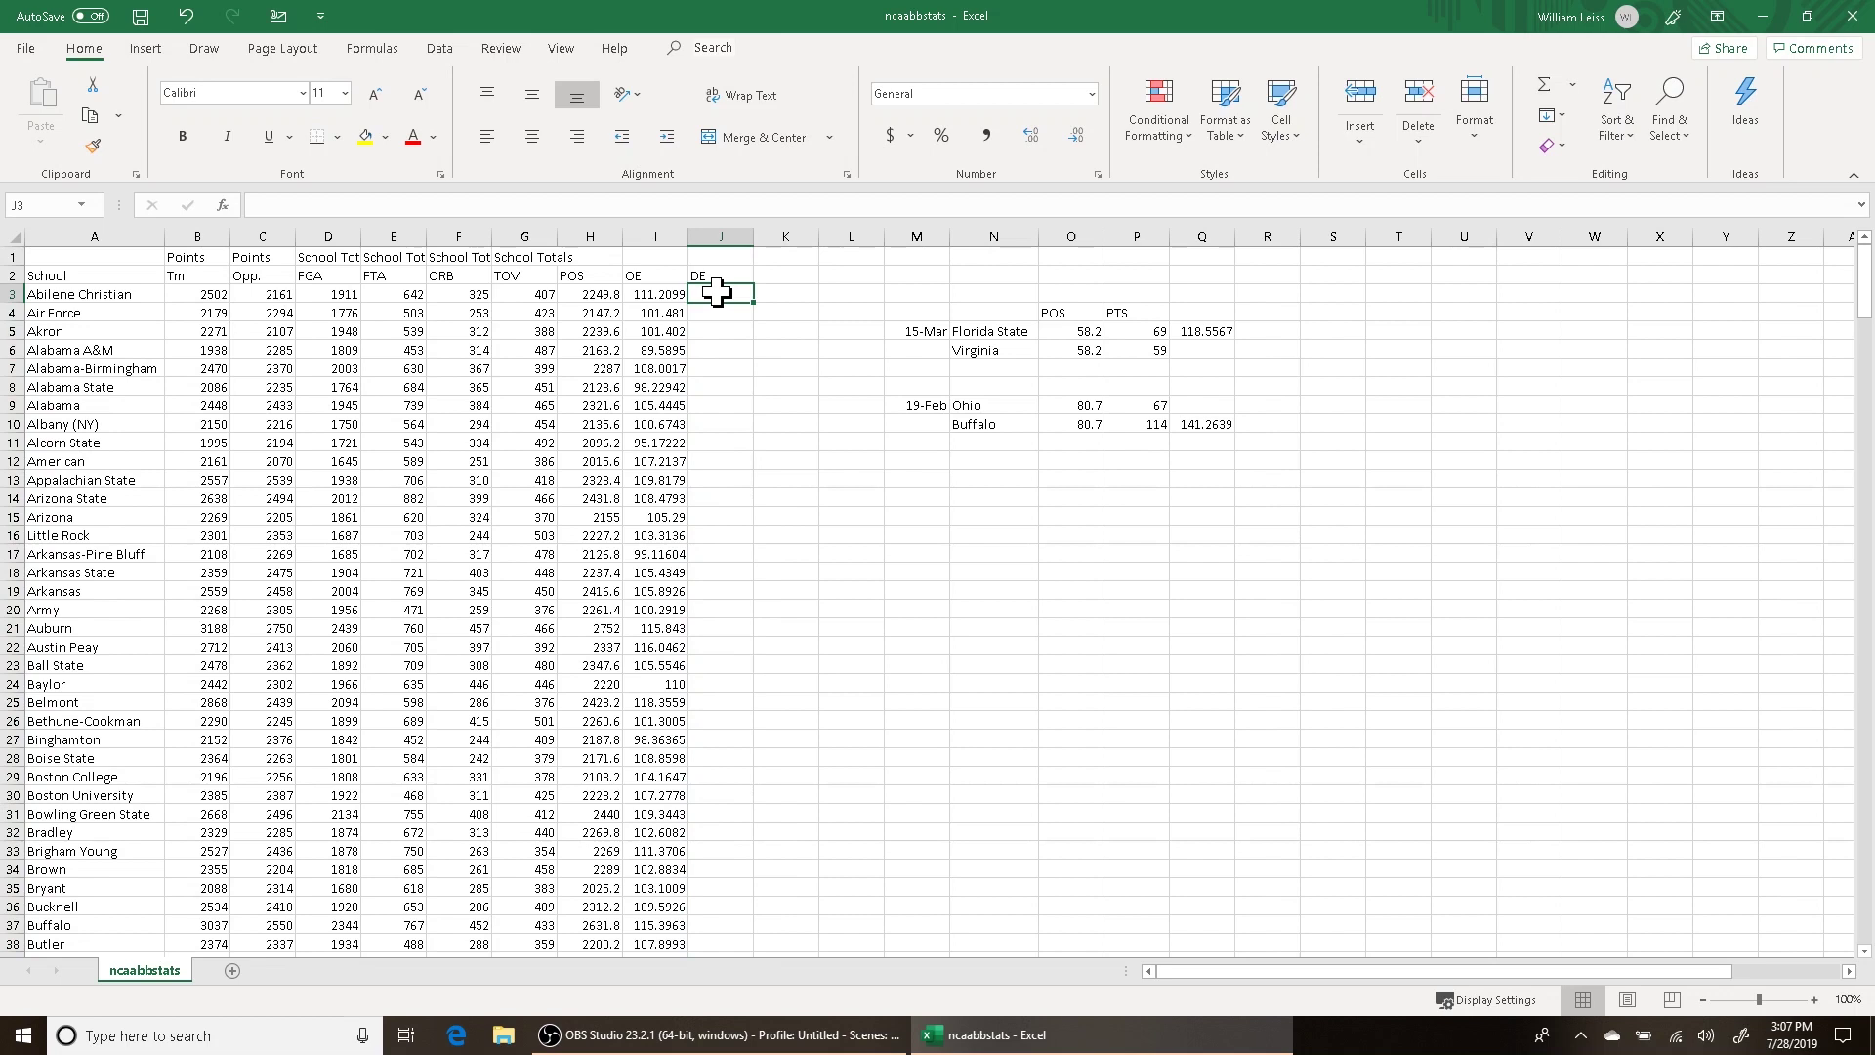
pyautogui.write('=(C3 /')
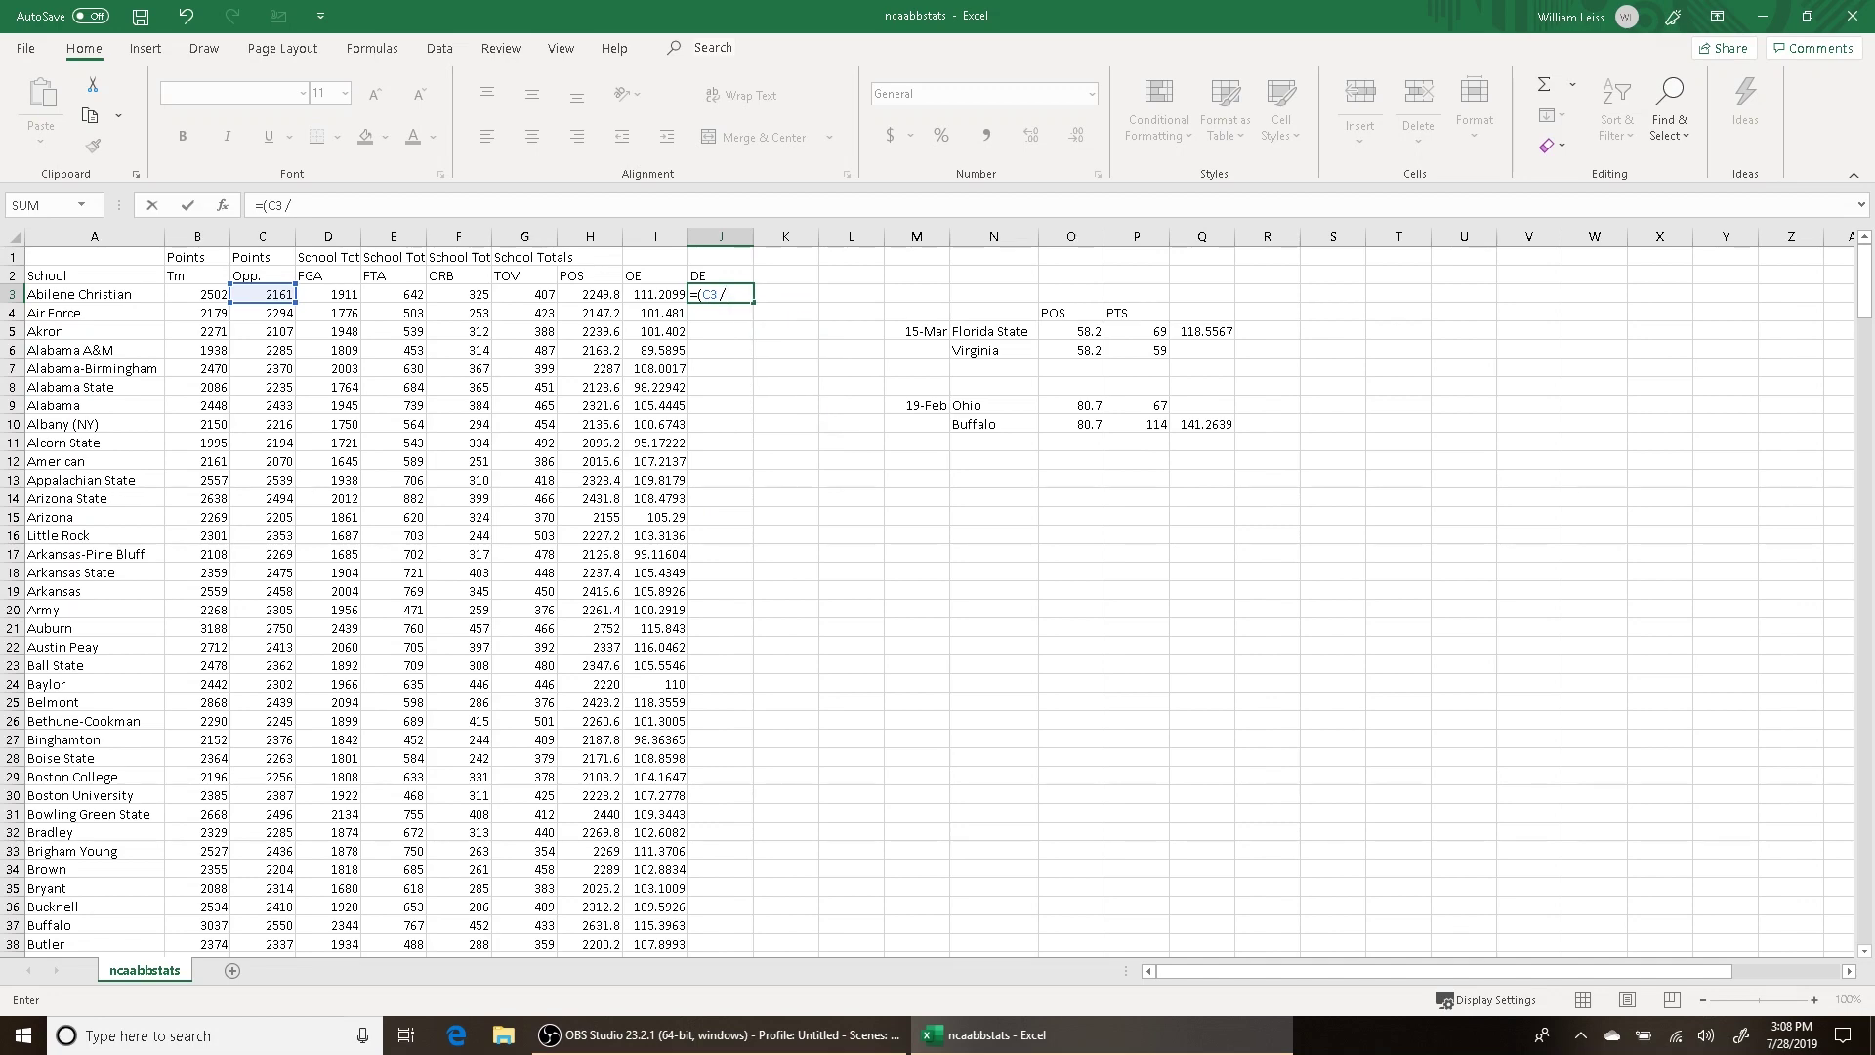
pyautogui.write(' H3) * 100')
pyautogui.hotkey('ctrl', 'Return')
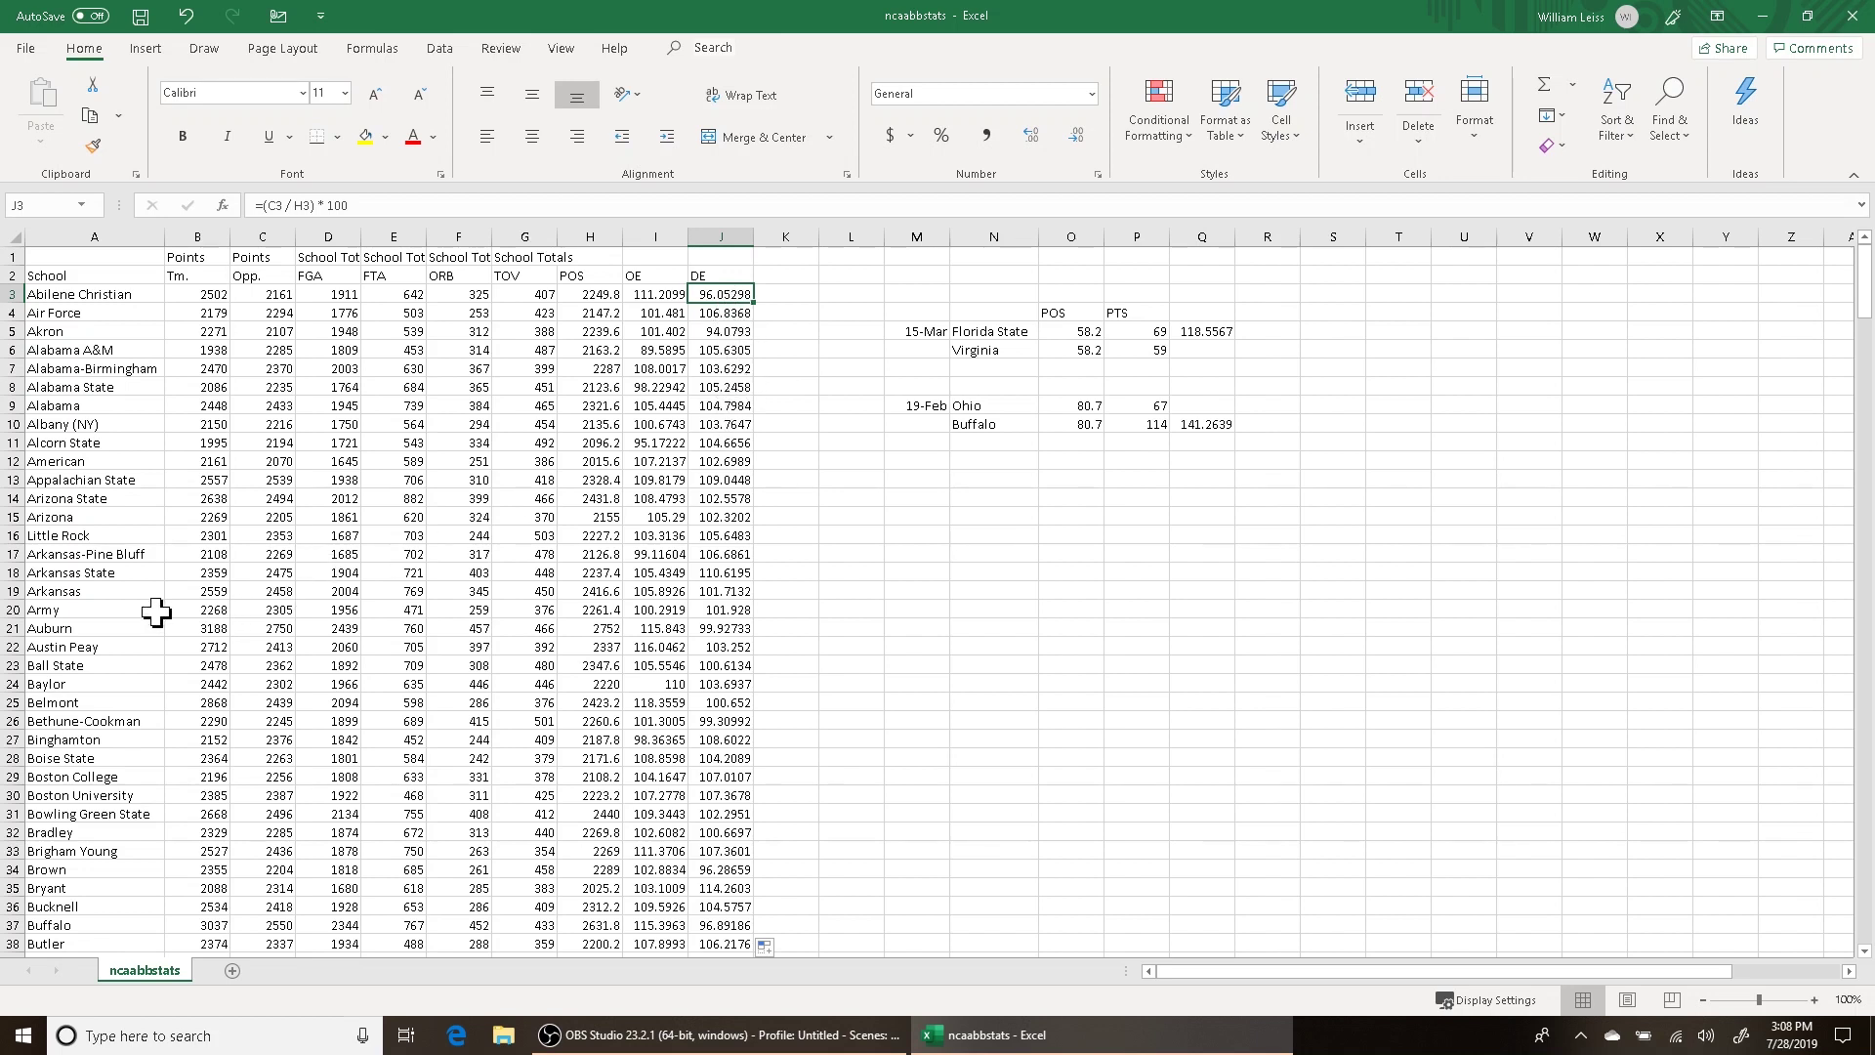
pyautogui.click(8, 628)
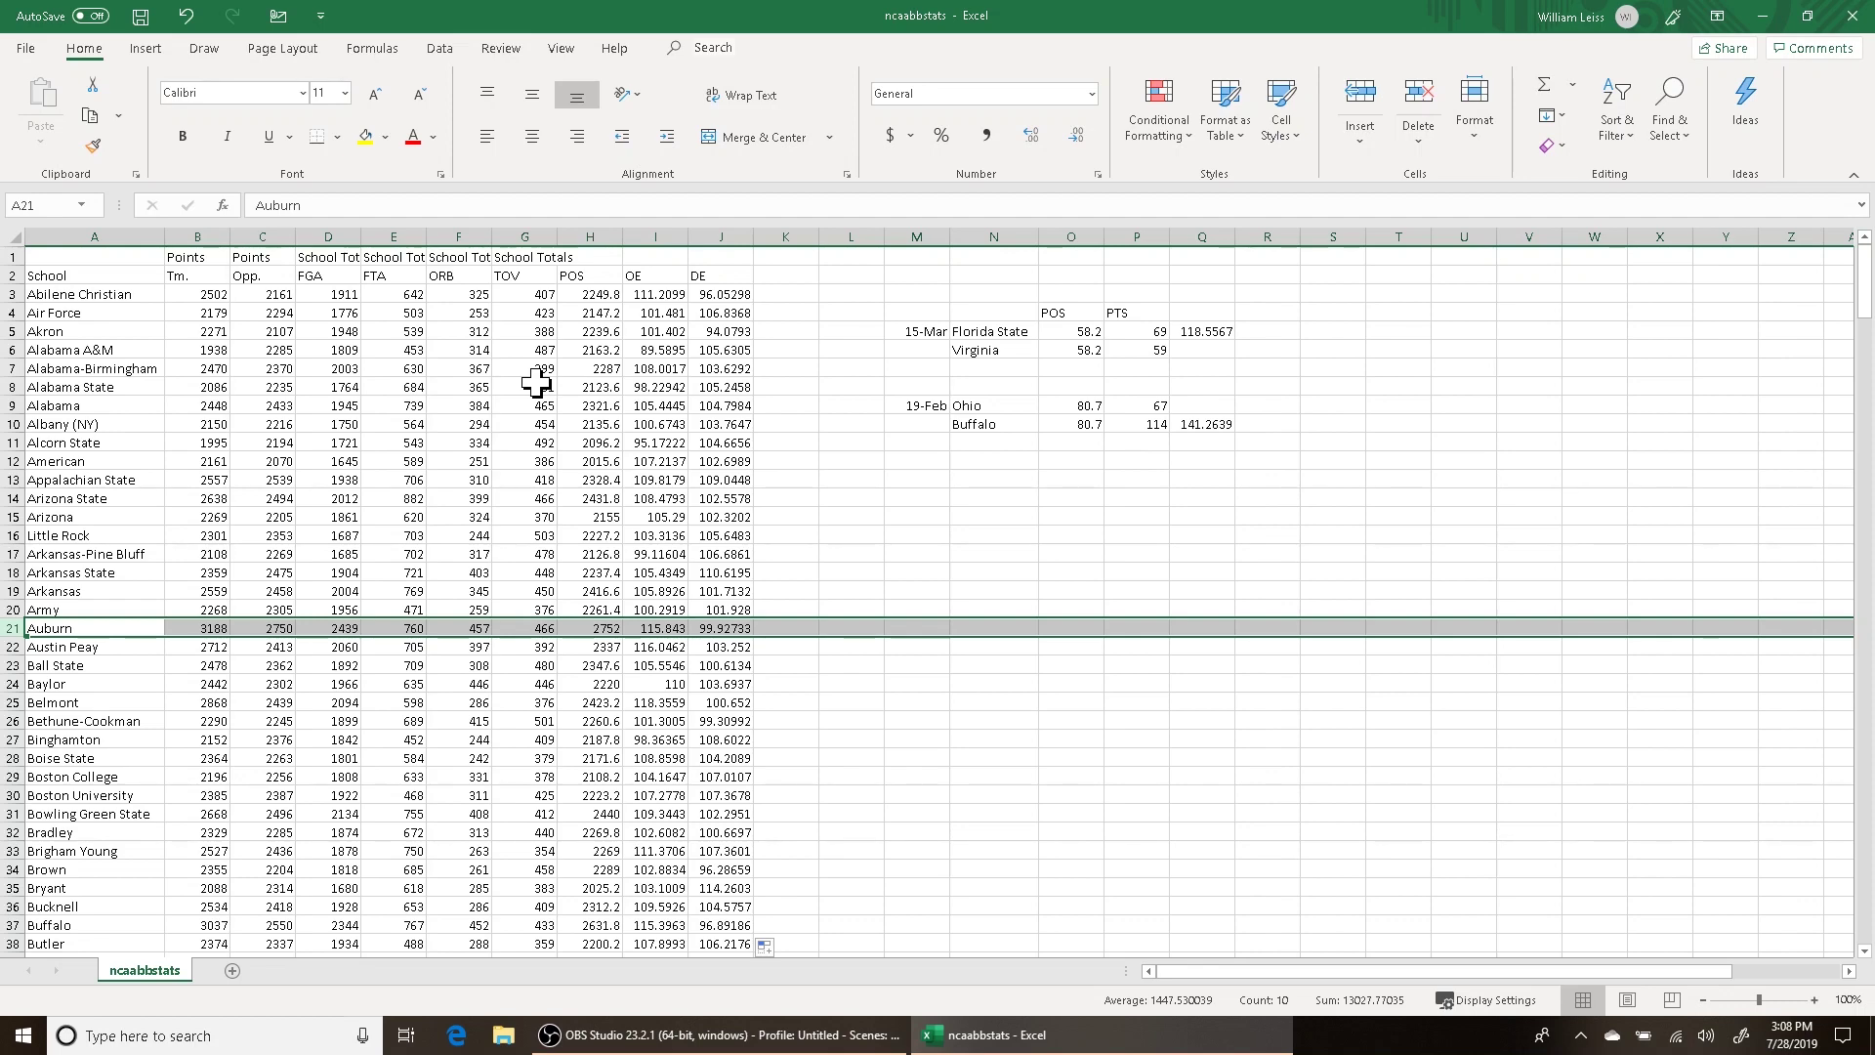
pyautogui.click(731, 293)
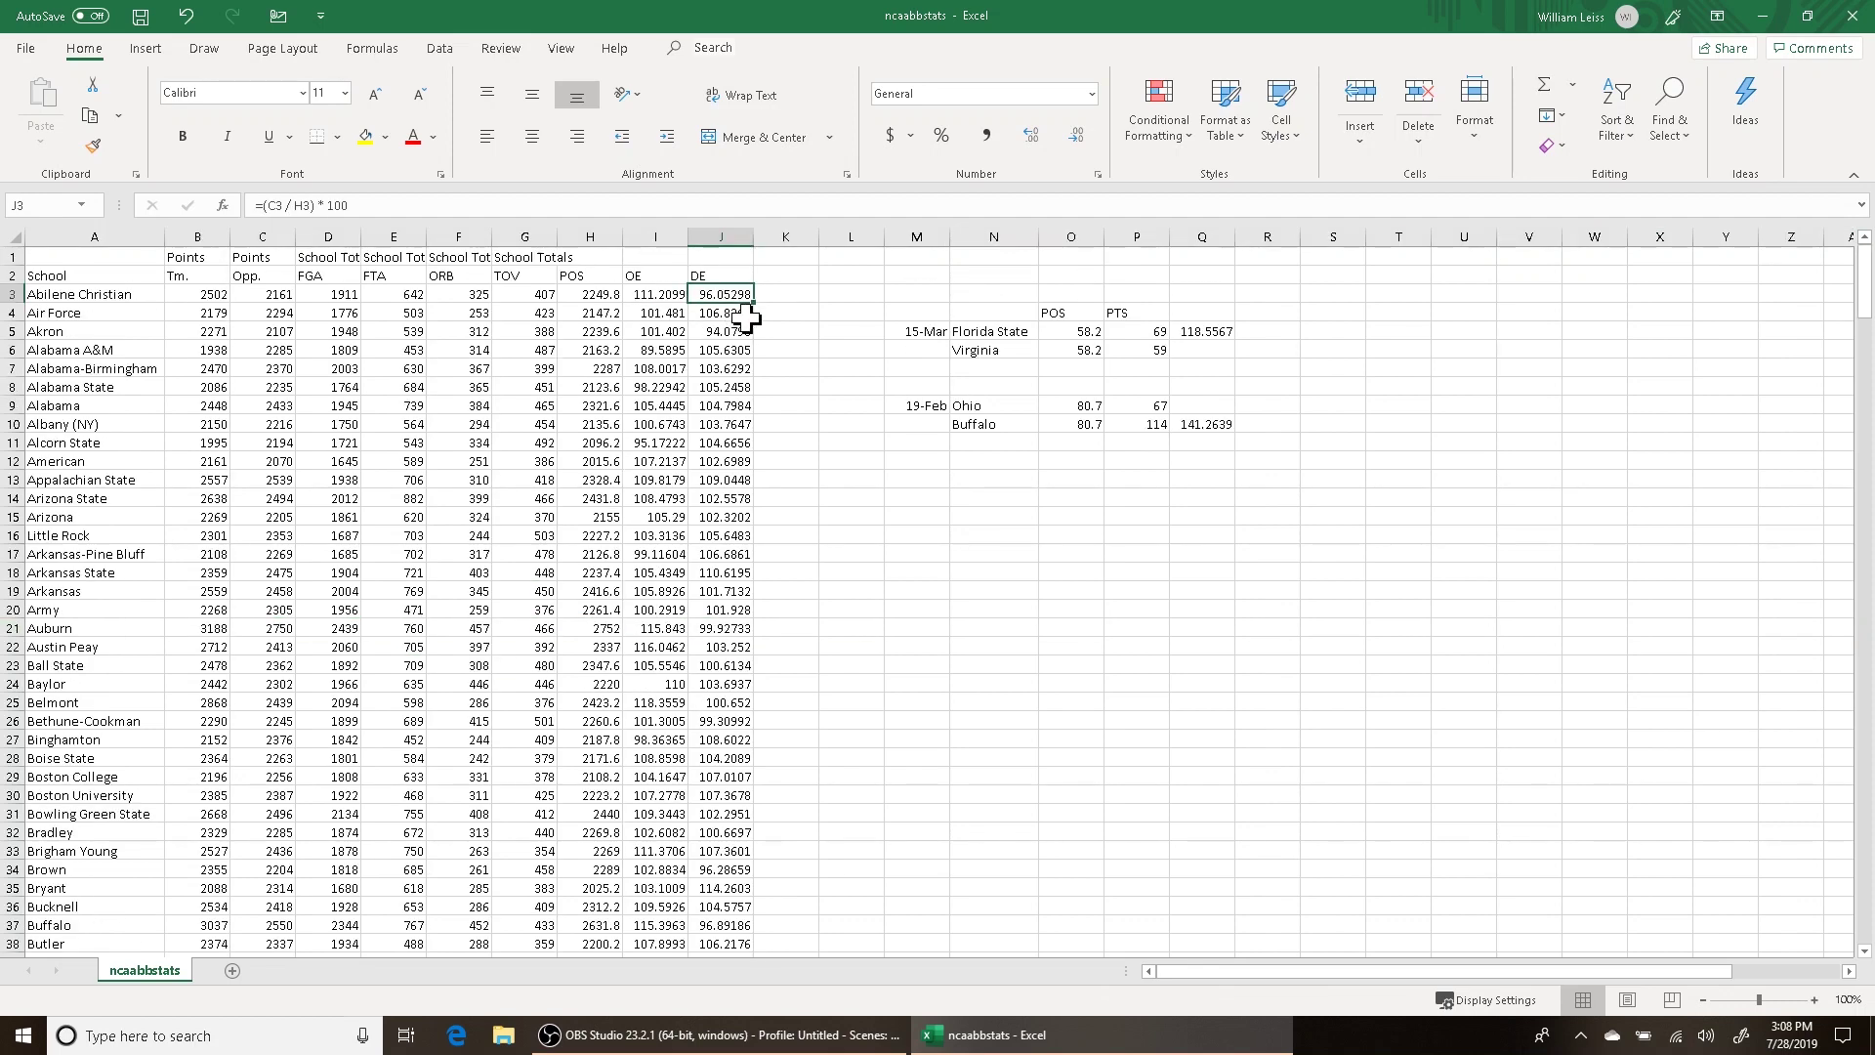
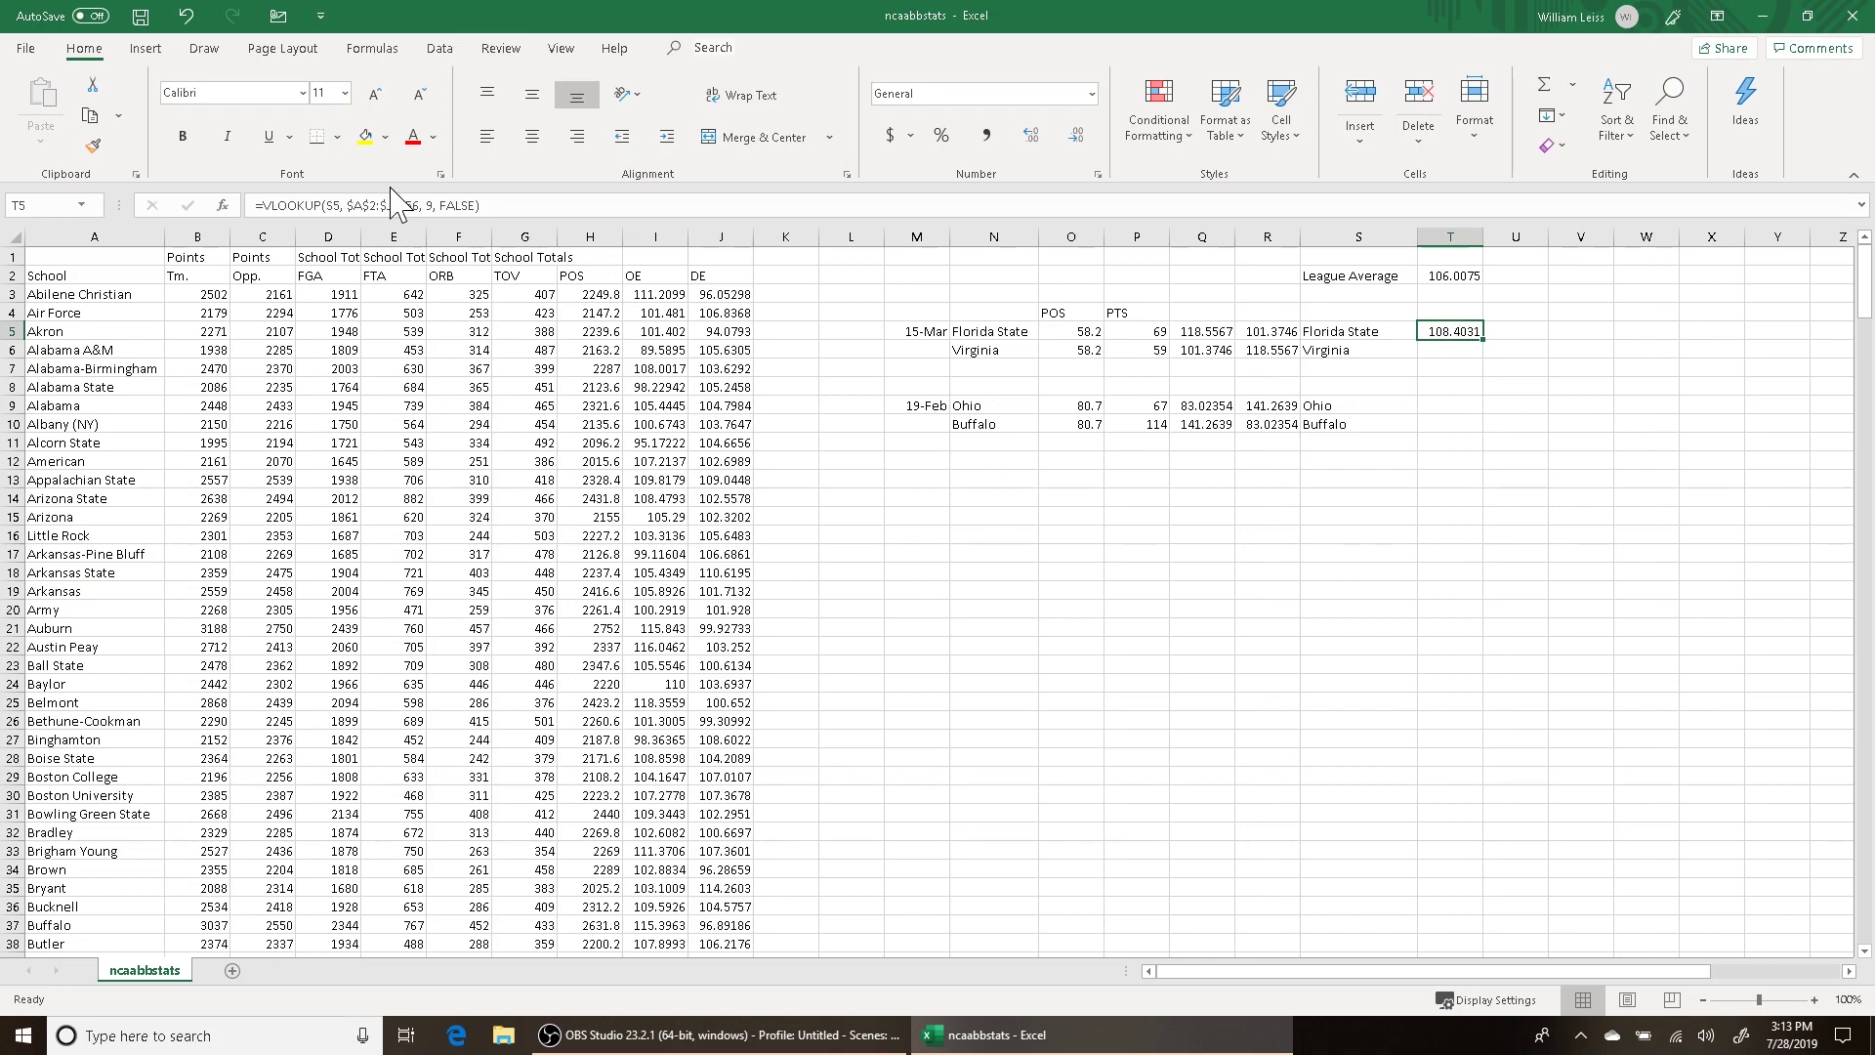
# Copy the OE lookup formula from T5 to T6, T9 and T10 for Virginia, Ohio and Buffalo
pyautogui.hotkey('ctrl', 'c')
pyautogui.click(1473, 350)
pyautogui.hotkey('ctrl', 'v')
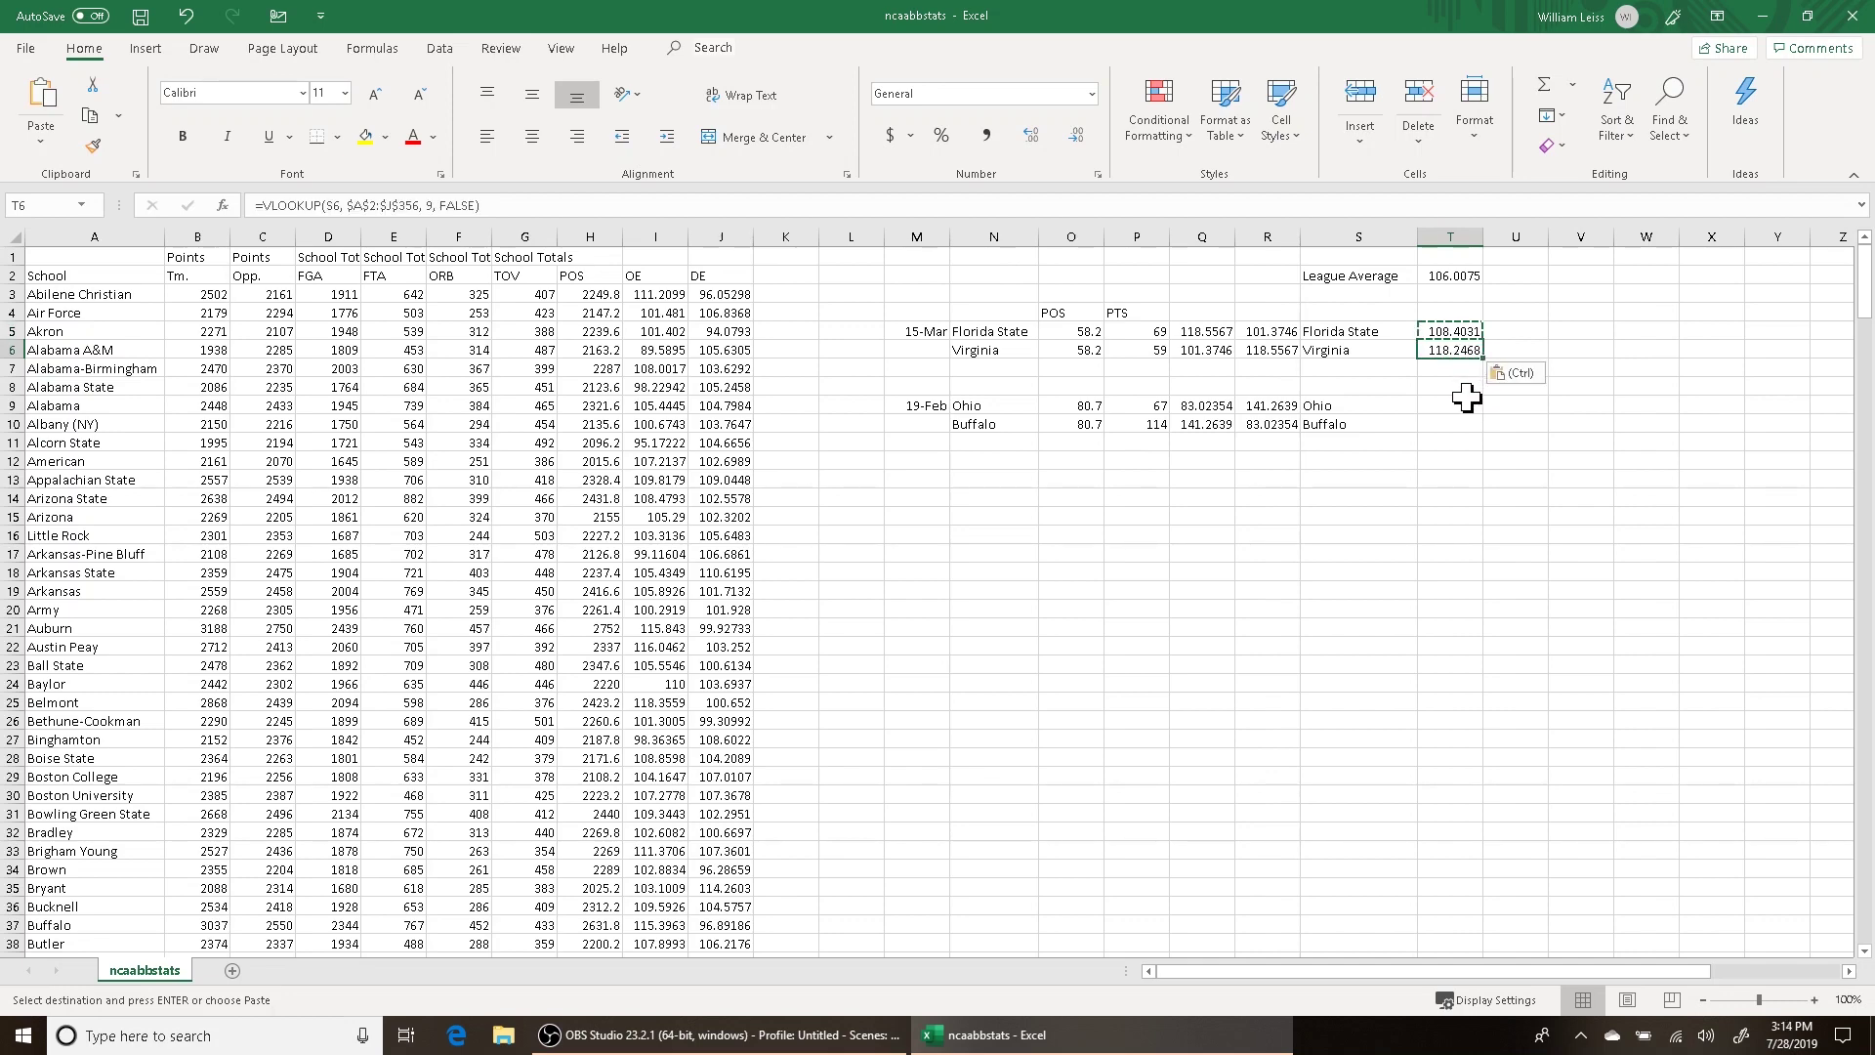
pyautogui.click(1453, 405)
pyautogui.hotkey('ctrl', 'v')
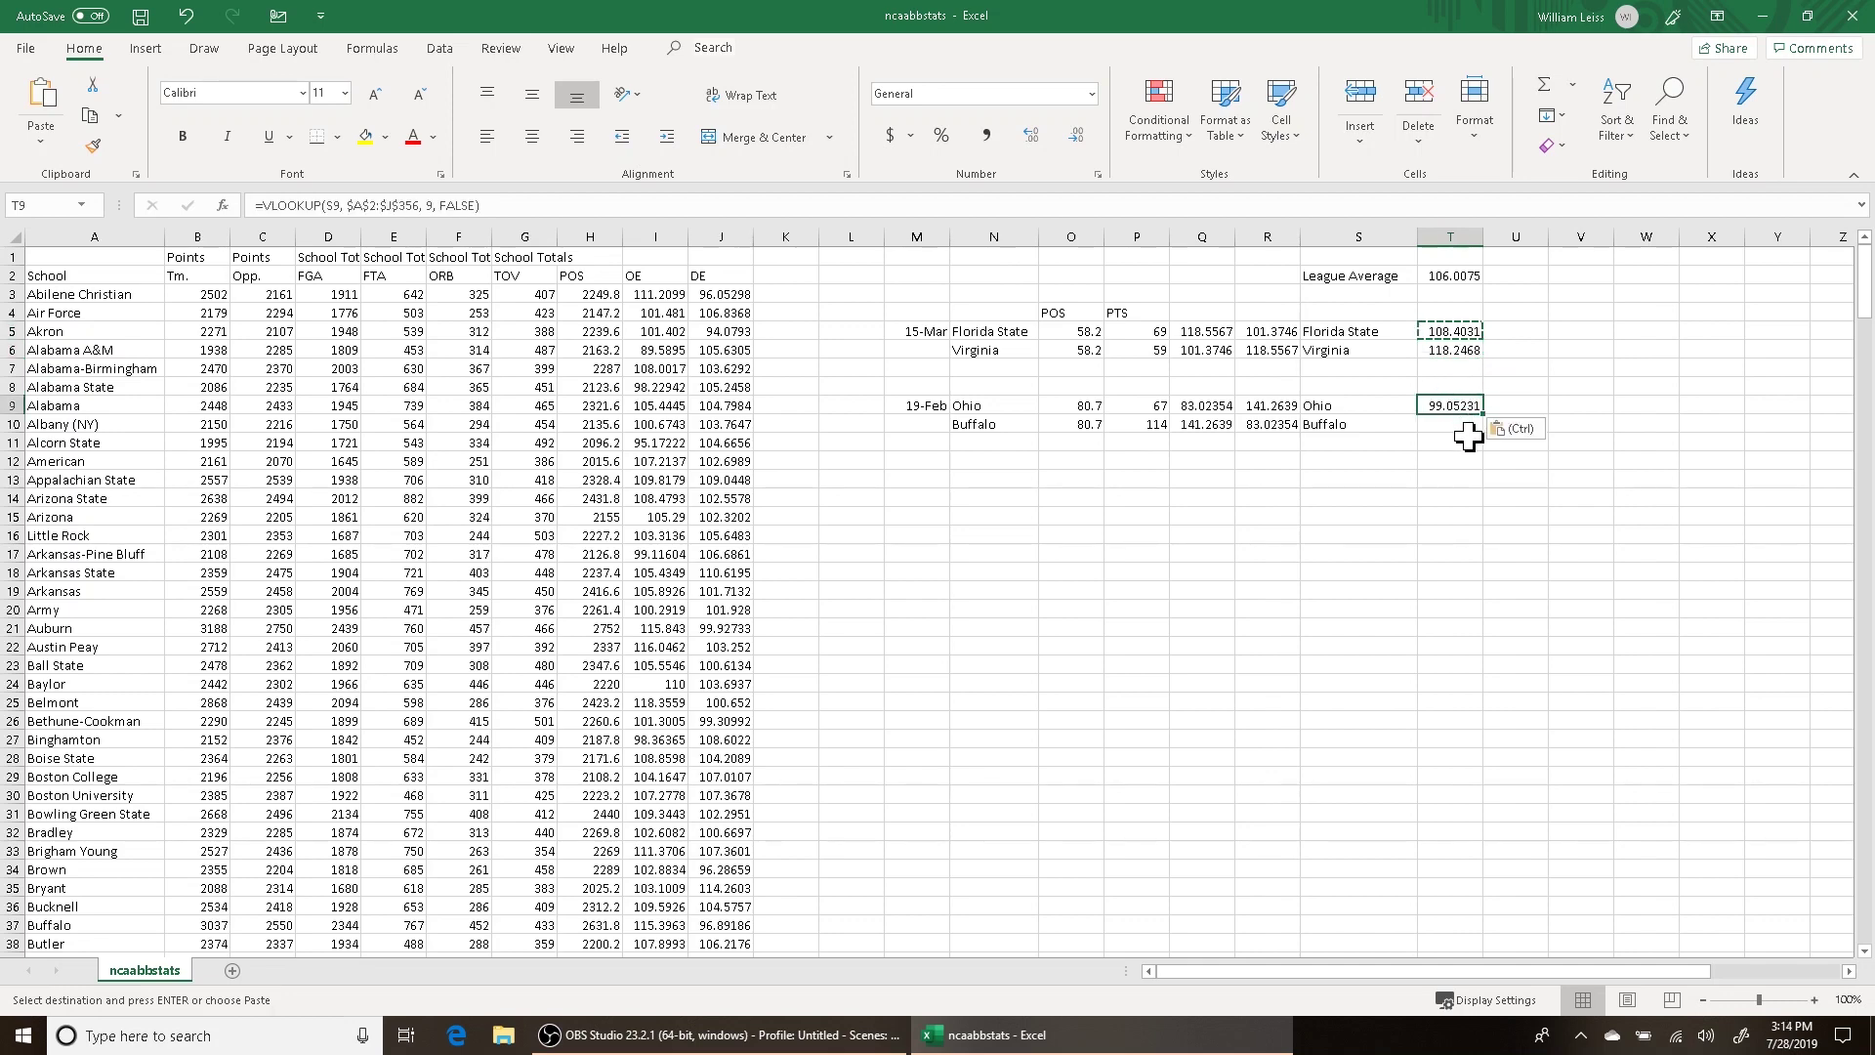
pyautogui.click(1458, 429)
pyautogui.hotkey('ctrl', 'v')
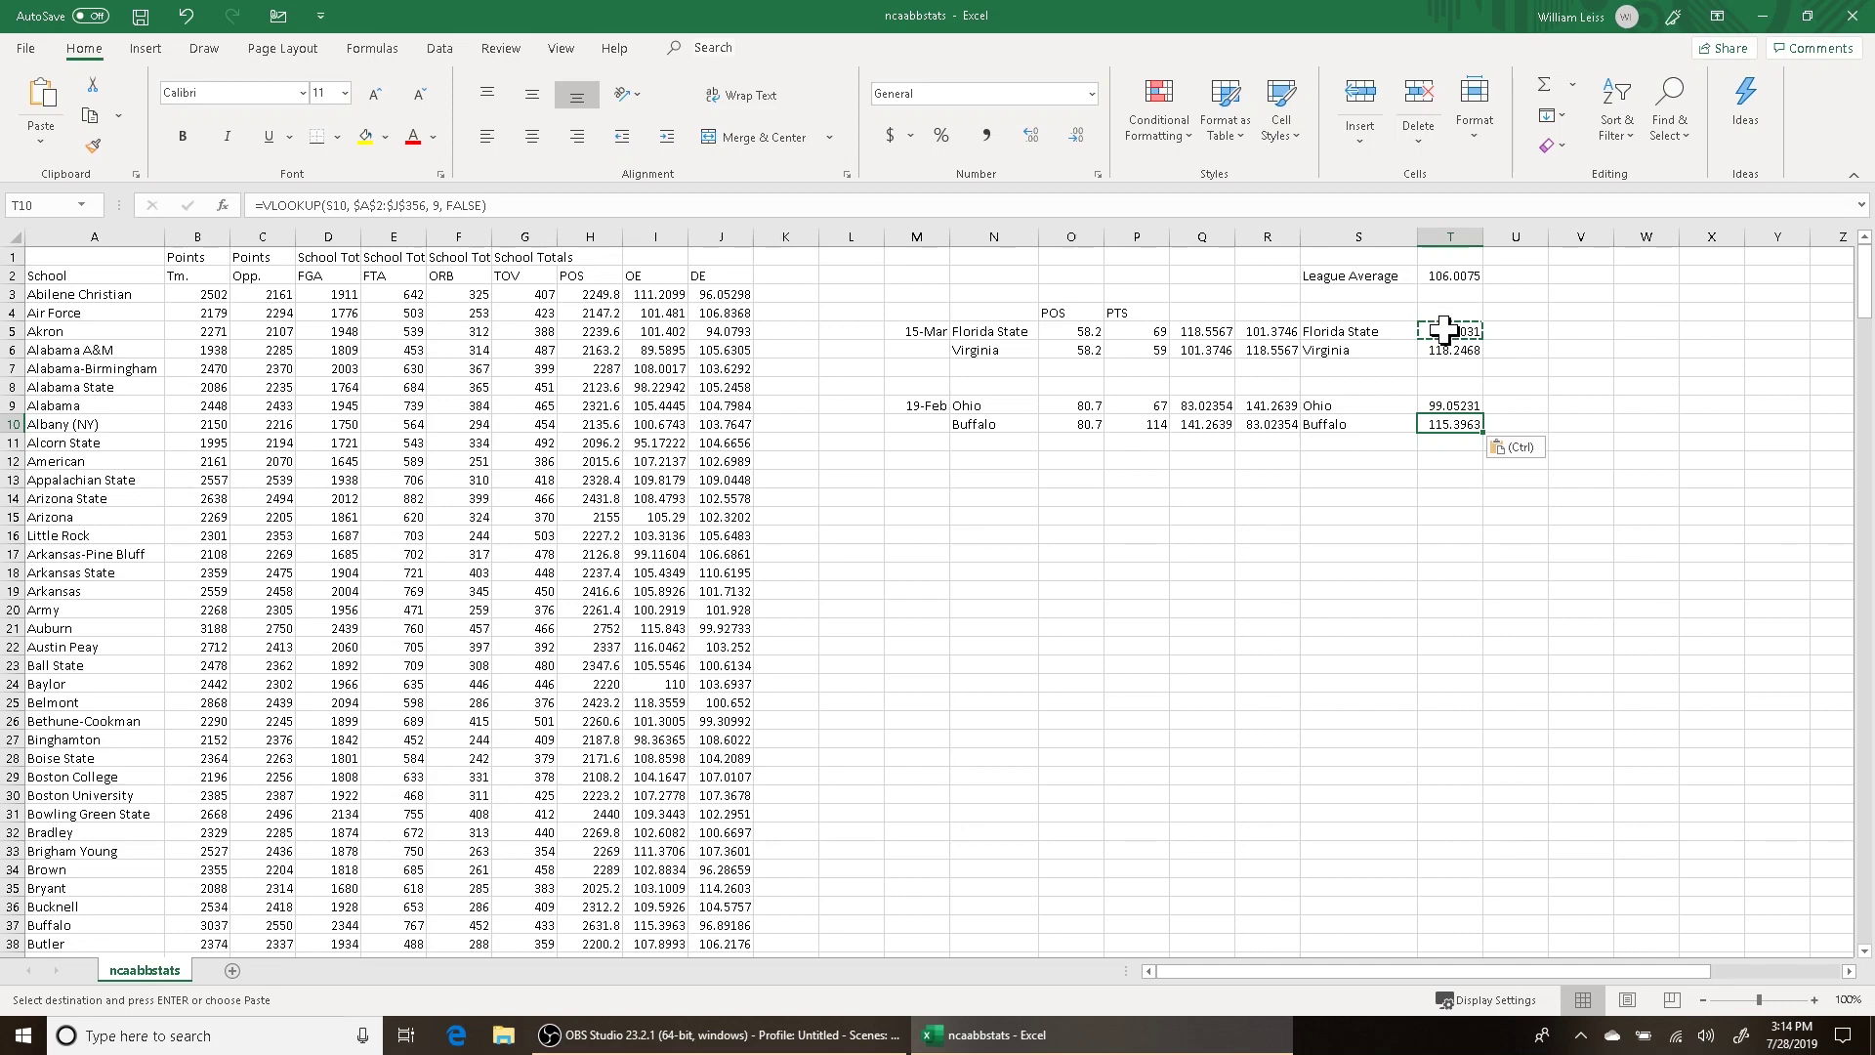
# Look up Florida State's DE in U5 with =VLOOKUP(S5, $A$2:$J$356, 10, FALSE), adapted from a copy of the T5 formula
pyautogui.click(1519, 333)
pyautogui.hotkey('ctrl', 'v')
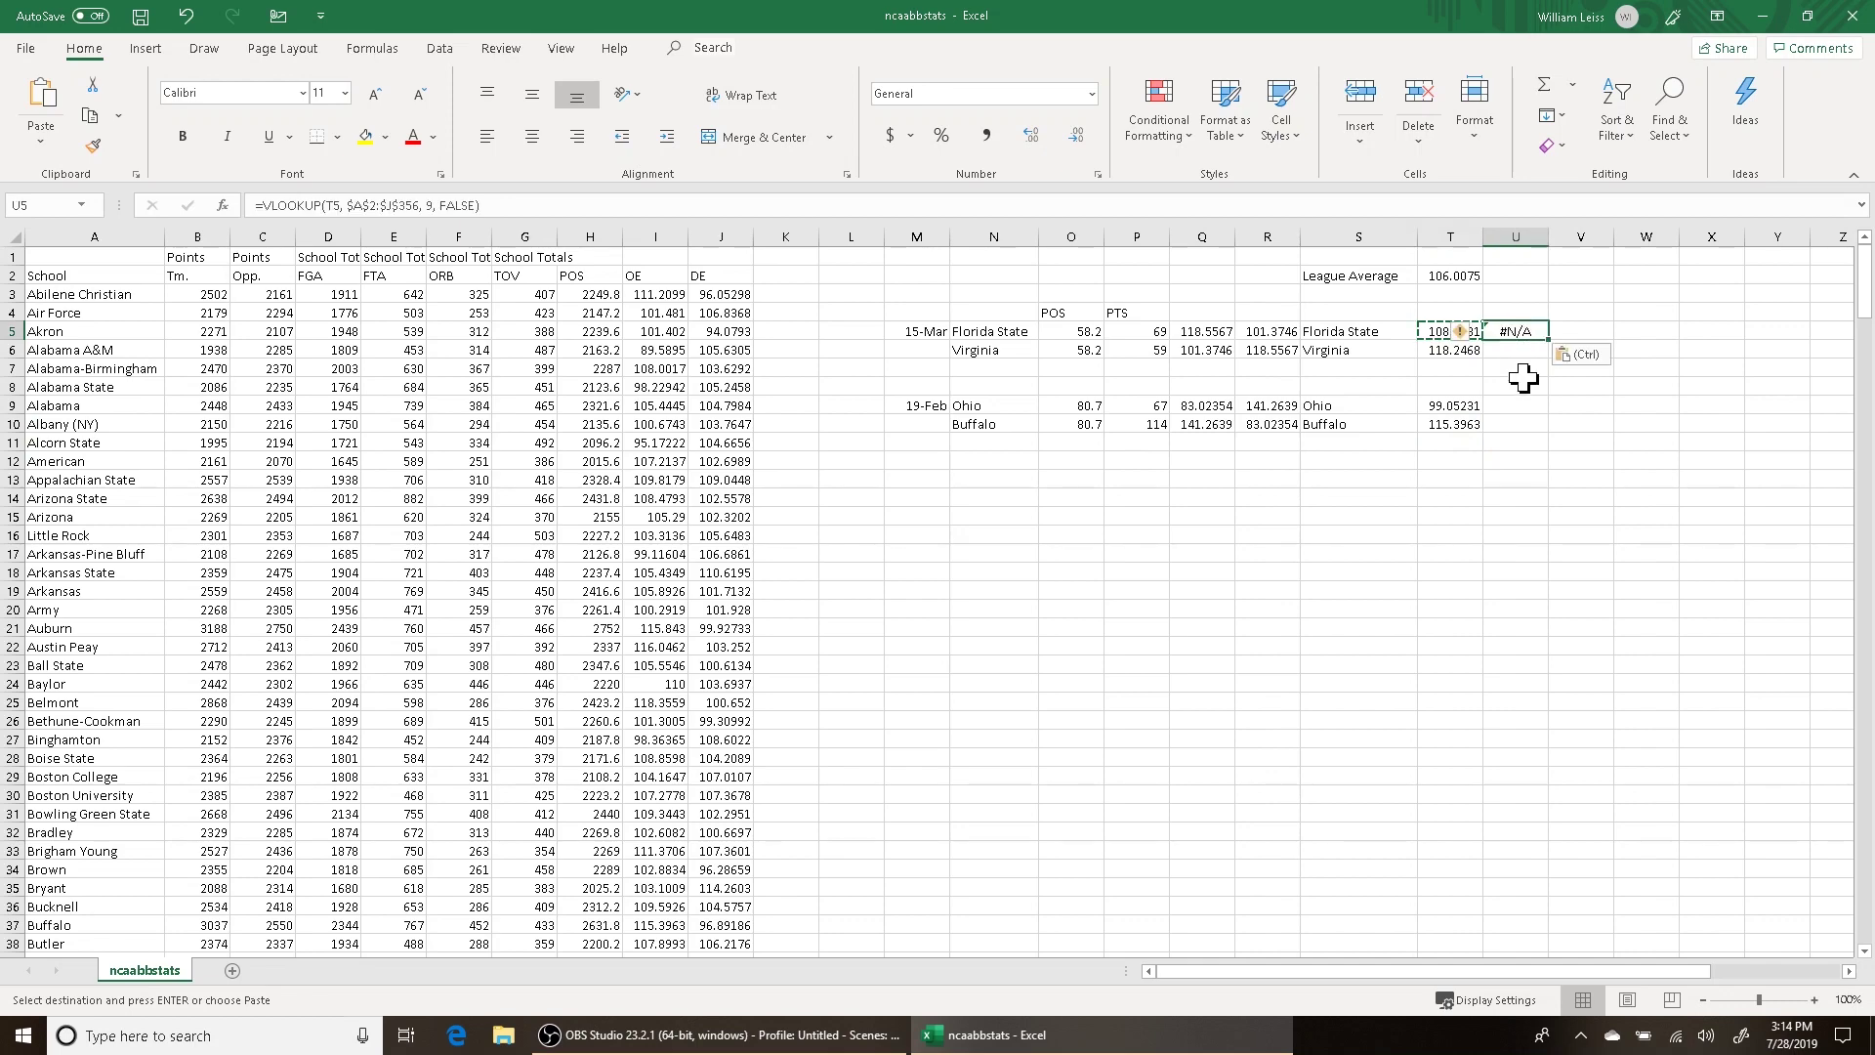
pyautogui.click(488, 205)
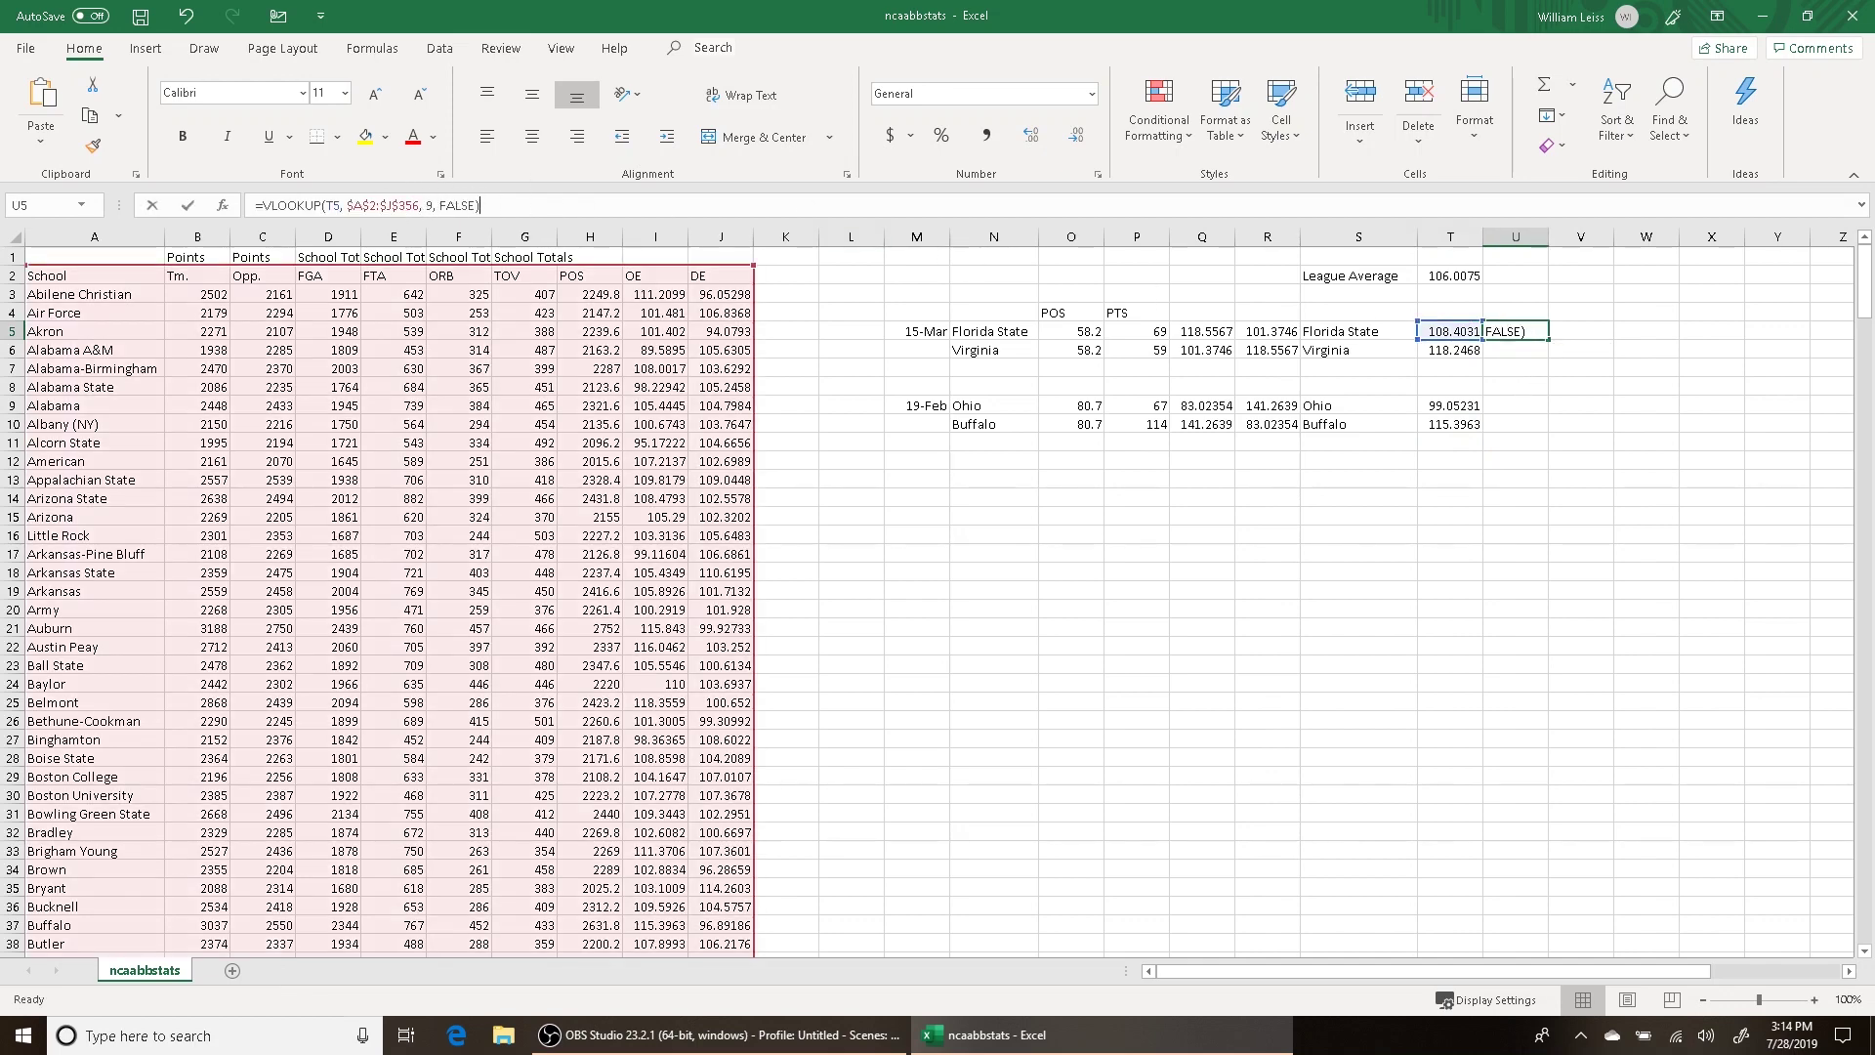
pyautogui.doubleClick(332, 206)
pyautogui.write('S5')
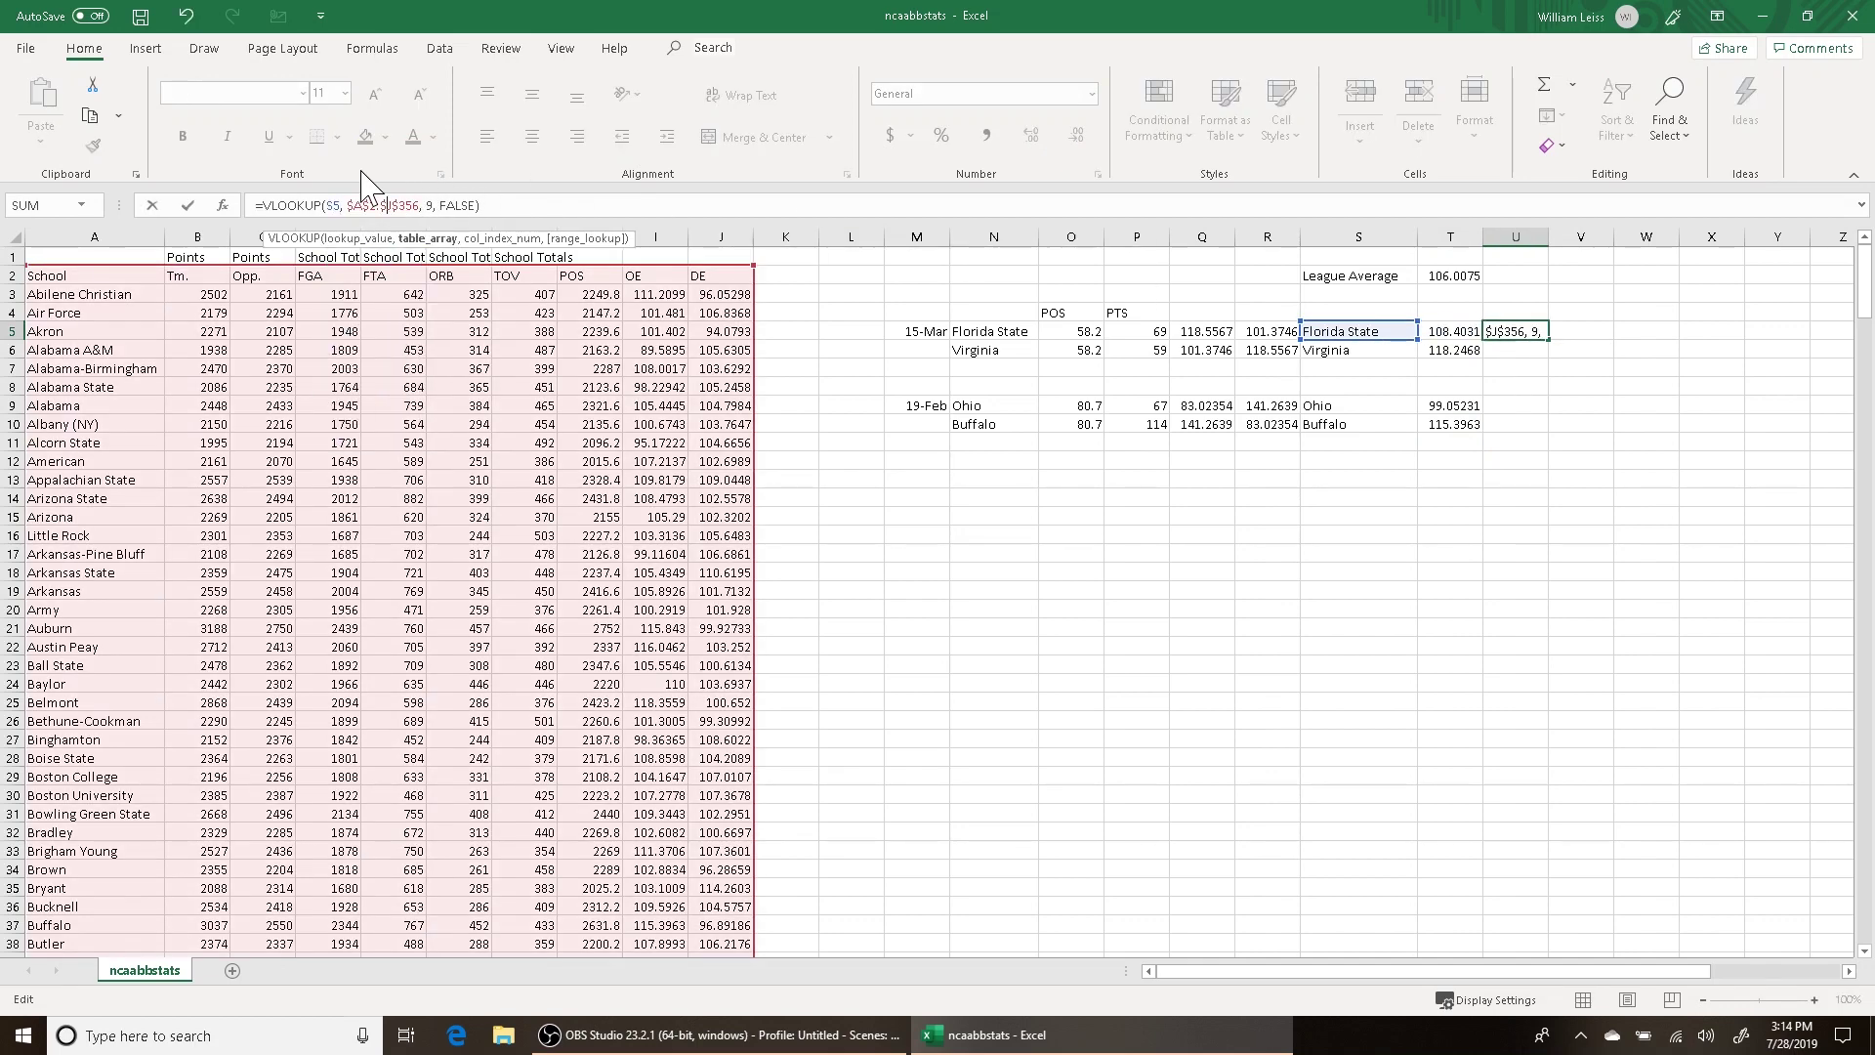
pyautogui.press('Return')
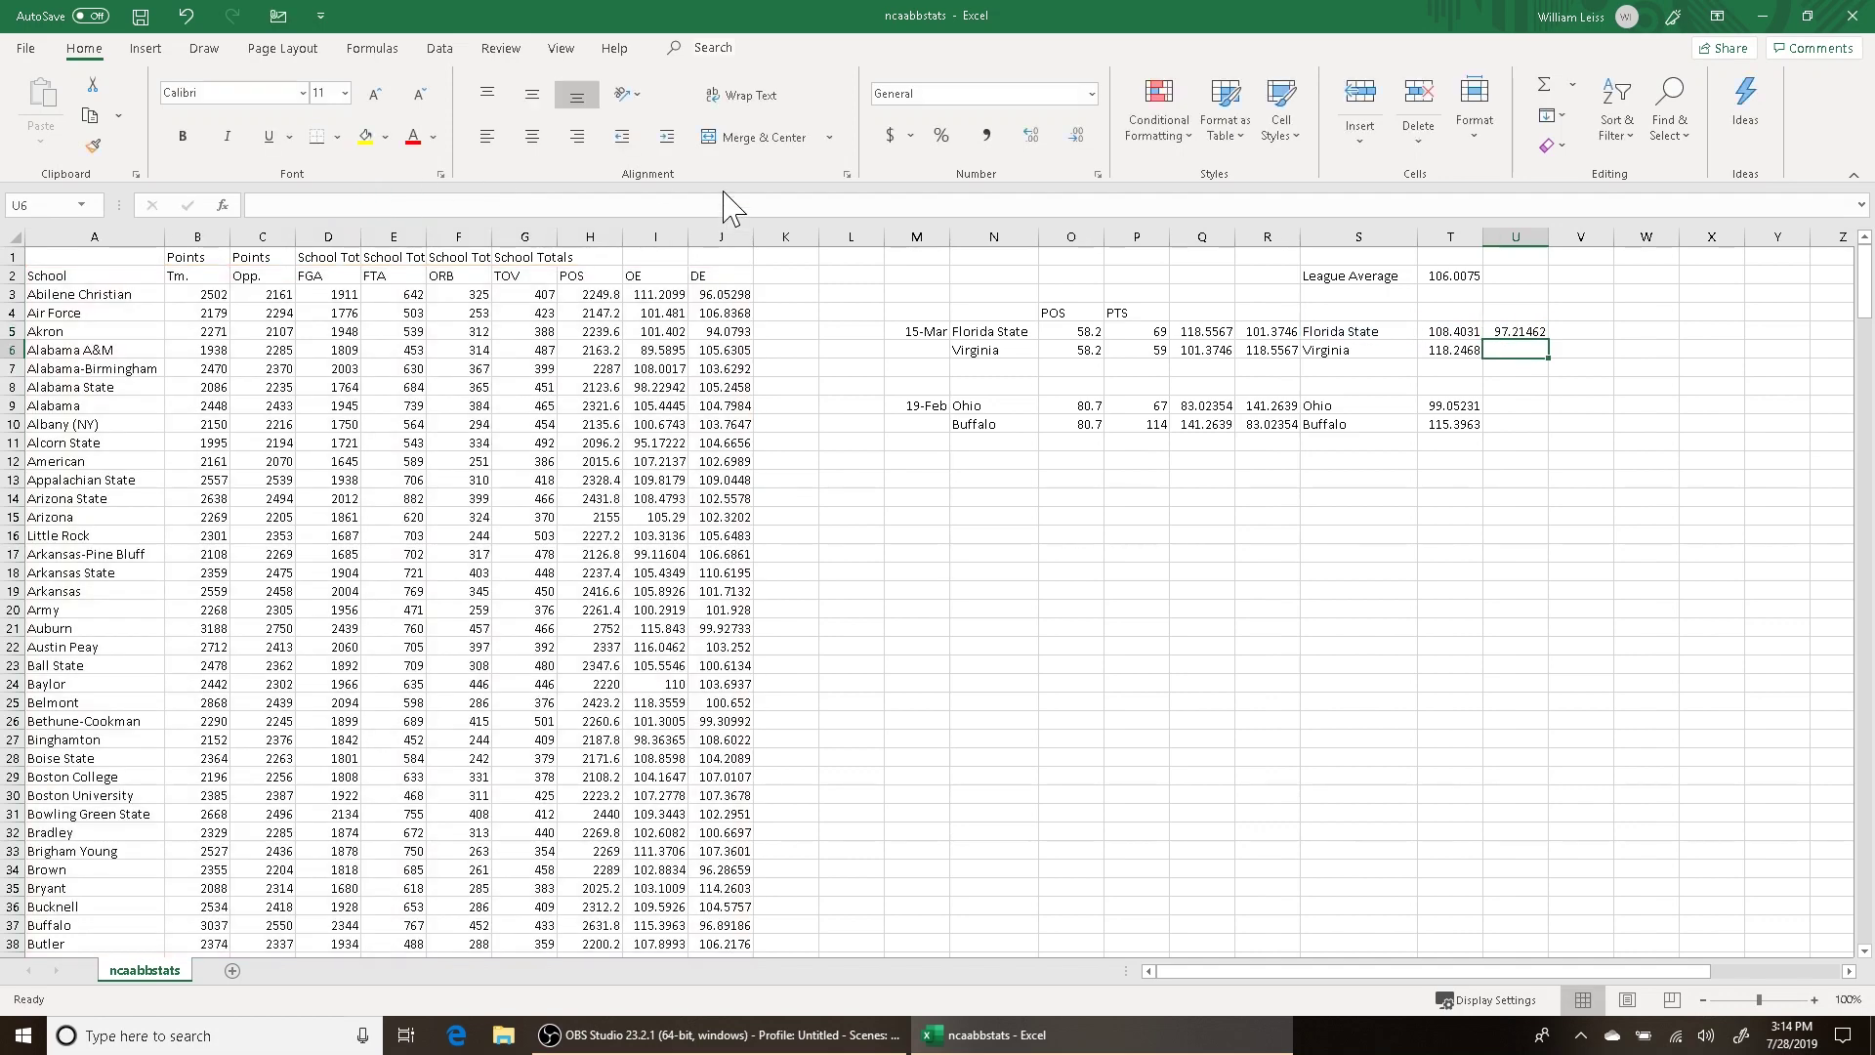
# Copy the DE lookup formula from U5 to U6, U9 and U10 for the other three teams
pyautogui.click(1504, 333)
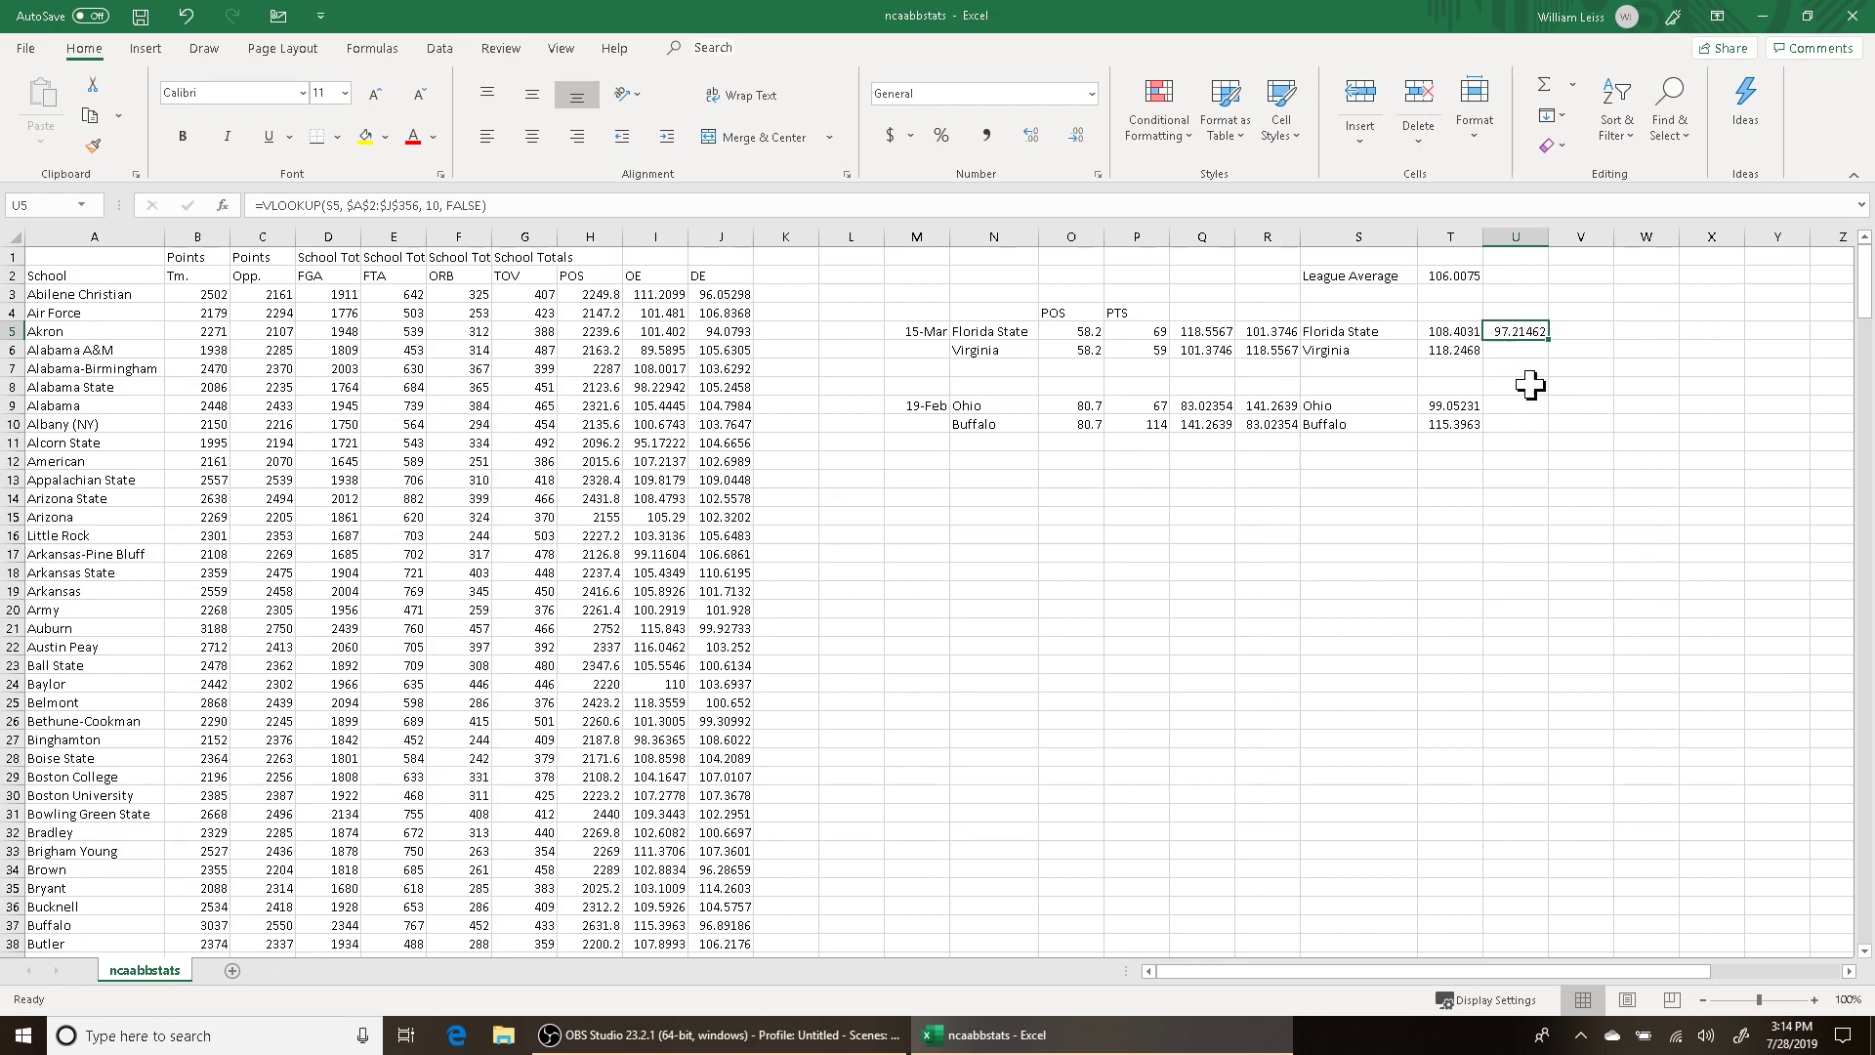
pyautogui.hotkey('ctrl', 'c')
pyautogui.click(1519, 354)
pyautogui.hotkey('ctrl', 'v')
pyautogui.click(1517, 406)
pyautogui.hotkey('ctrl', 'v')
pyautogui.click(1517, 426)
pyautogui.hotkey('ctrl', 'v')
pyautogui.click(1447, 583)
# Calculate Florida State's OE difference from the league average in W5 with =T5-$T$2
pyautogui.moveTo(1363, 971); pyautogui.dragTo(1602, 1025)
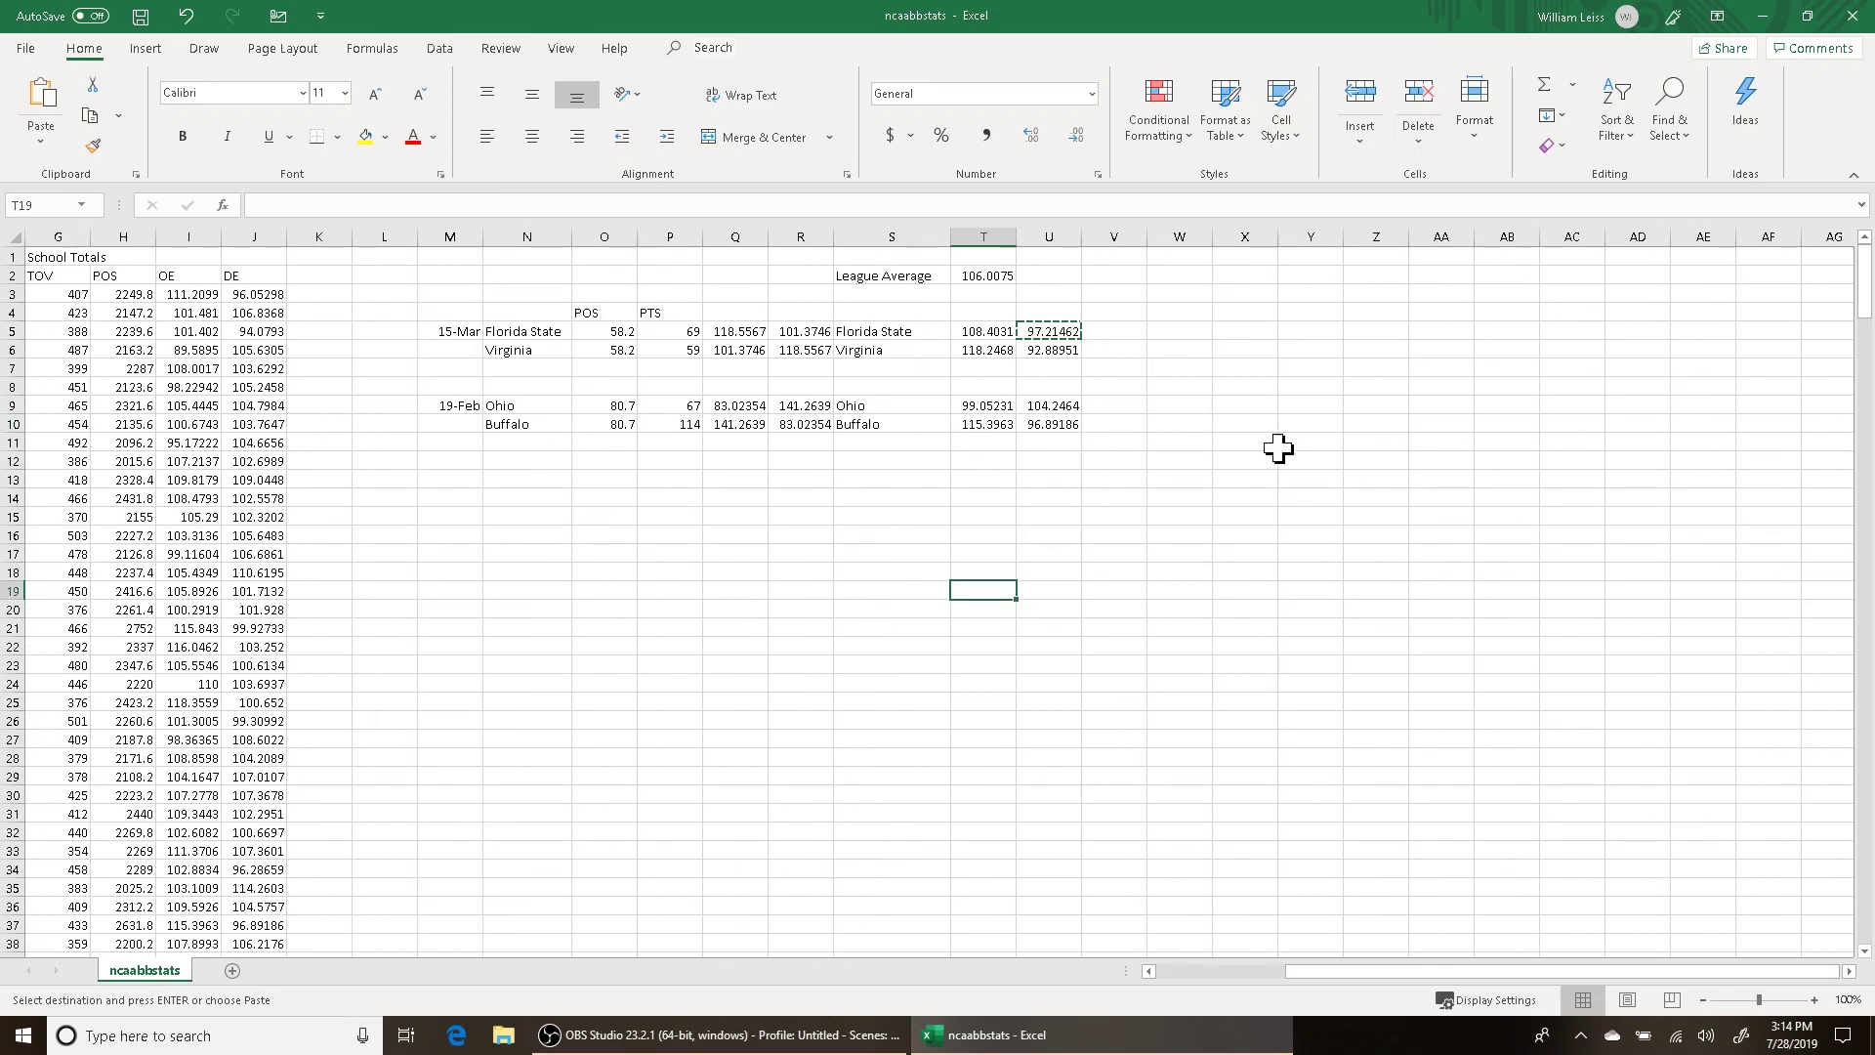
pyautogui.click(1134, 343)
pyautogui.click(1168, 334)
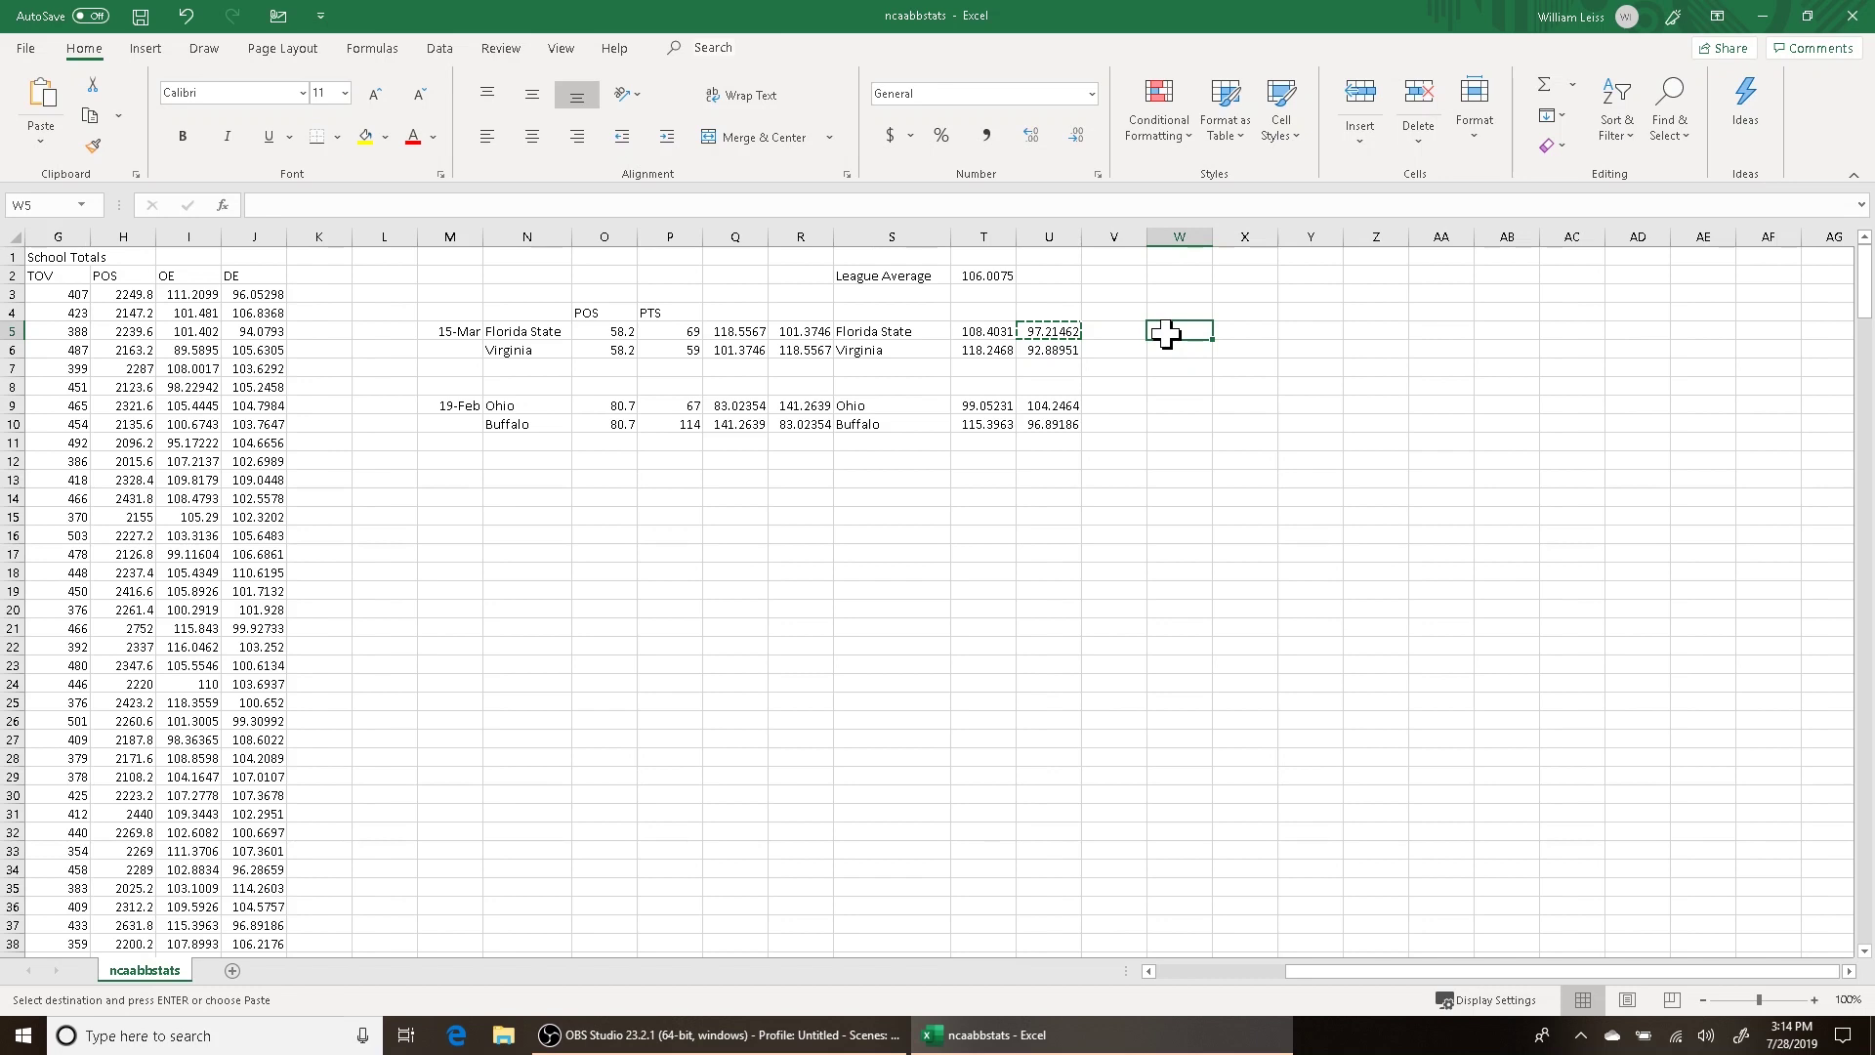
pyautogui.write('=')
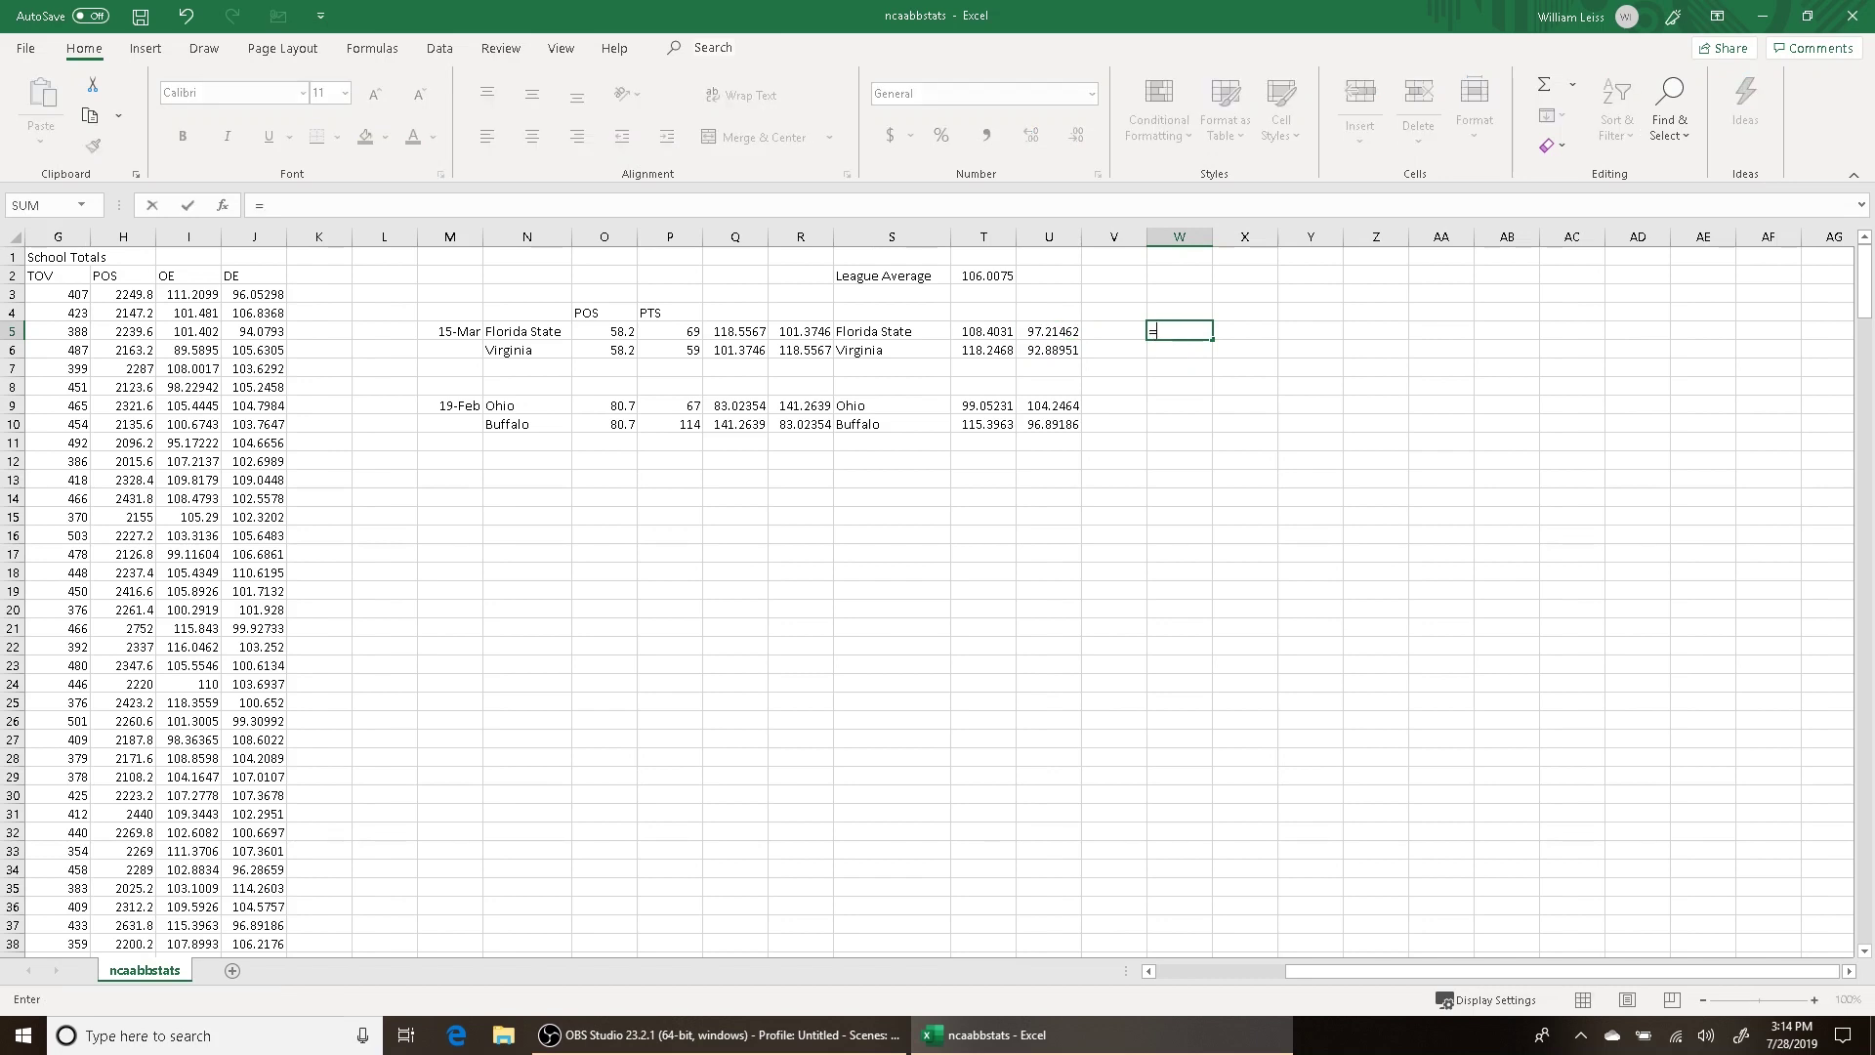
pyautogui.press('BackSpace')
pyautogui.write('=T5')
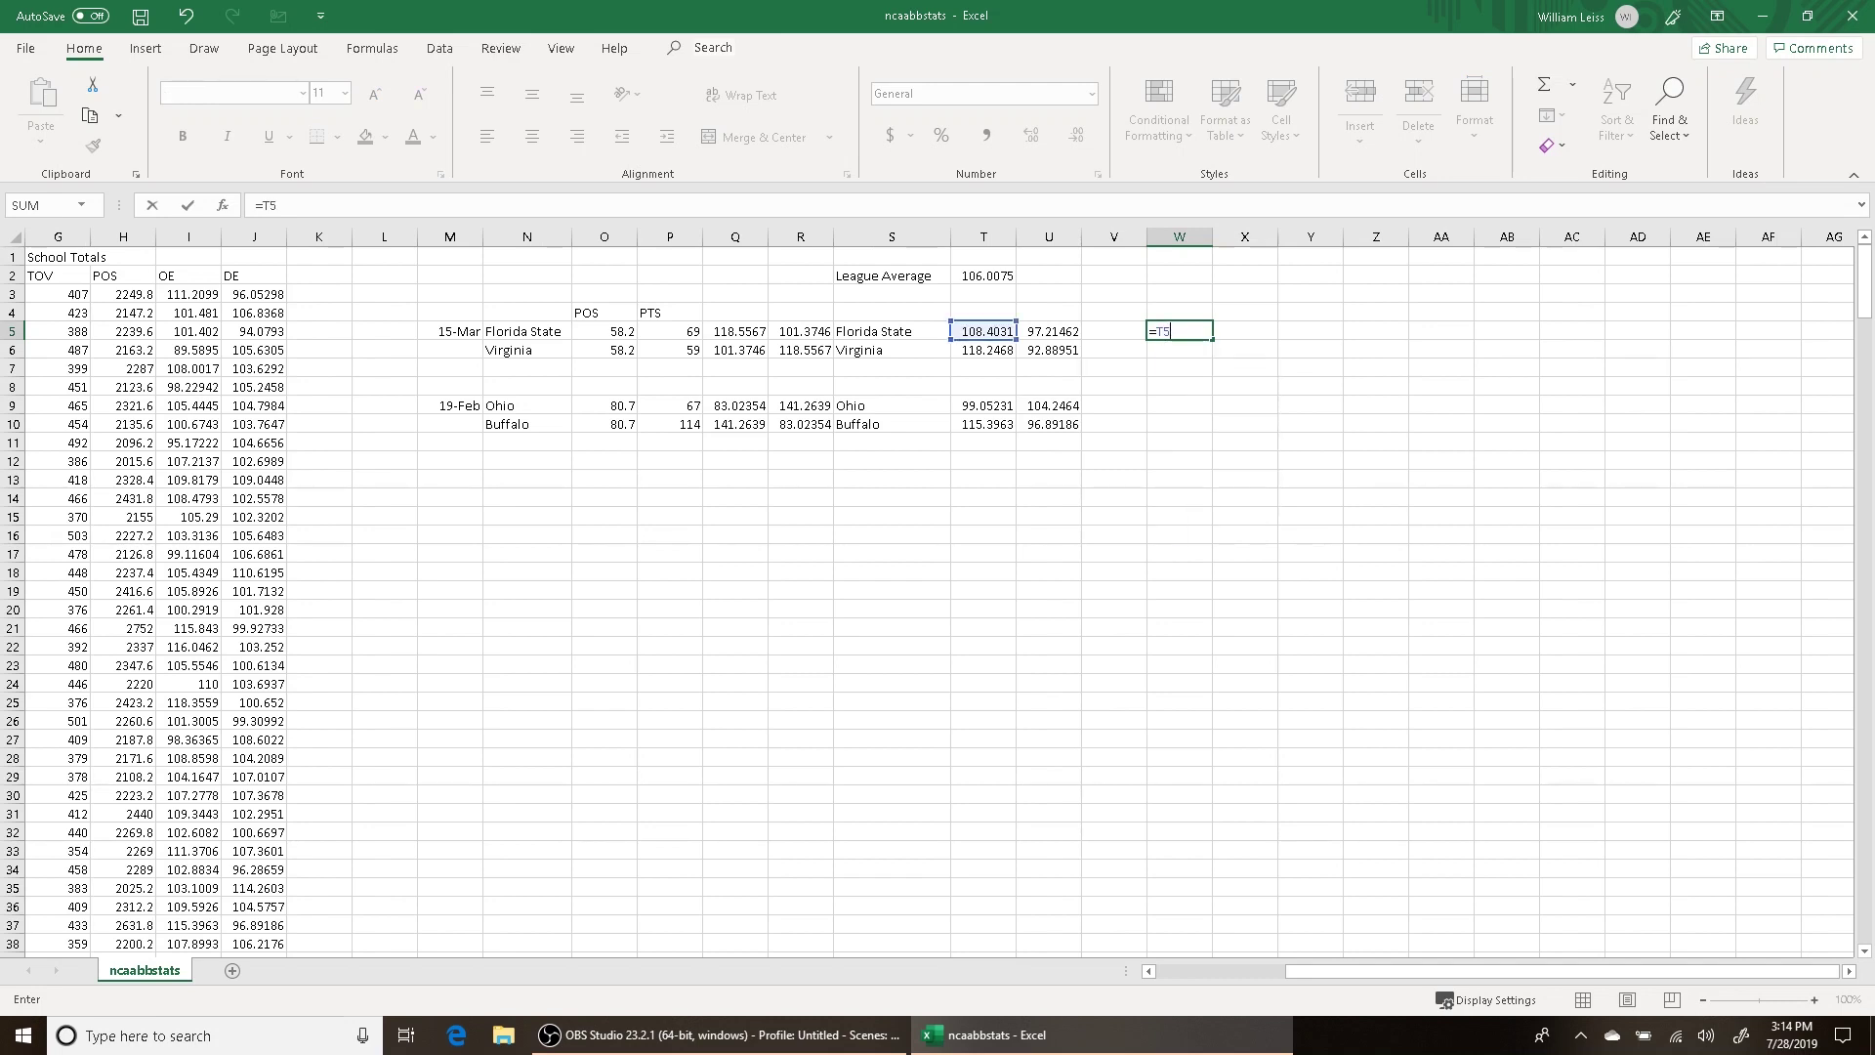
pyautogui.write(' -$%2')
pyautogui.press('Return')
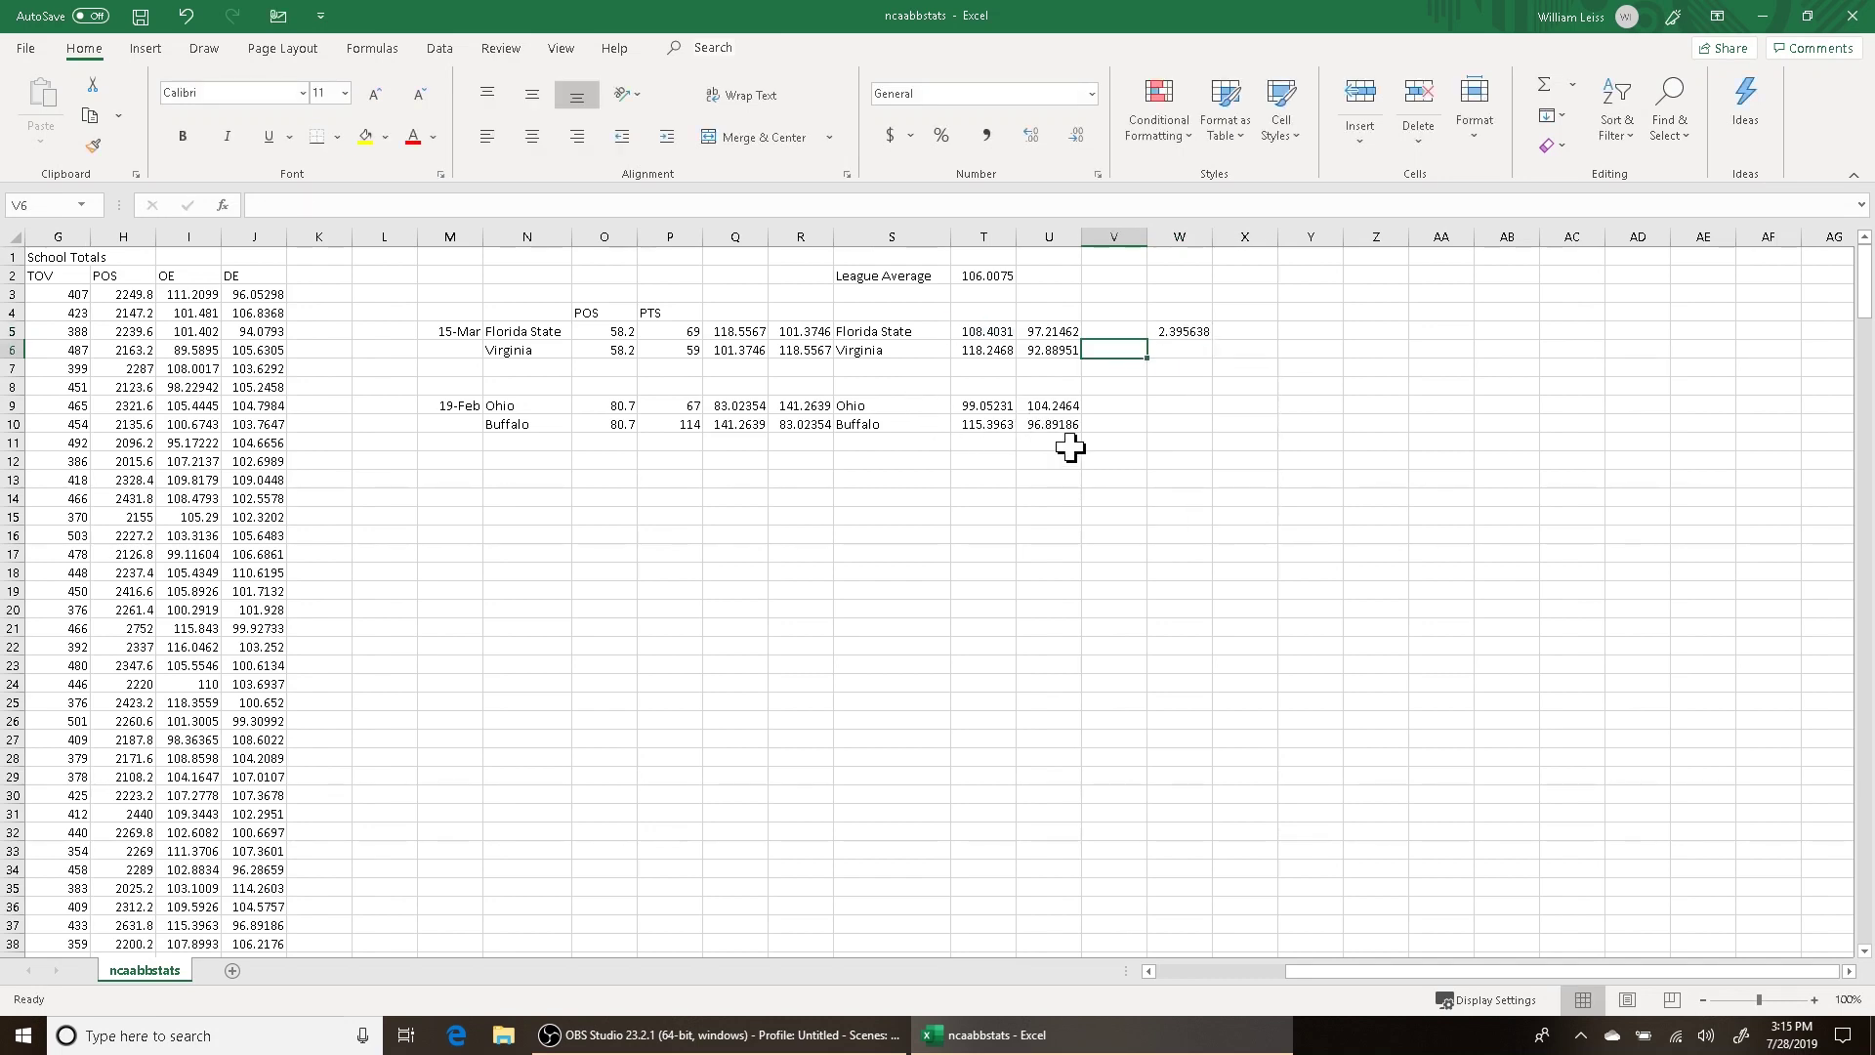
# Copy the OE difference formula from W5 to W6, W9 and W10
pyautogui.click(1197, 335)
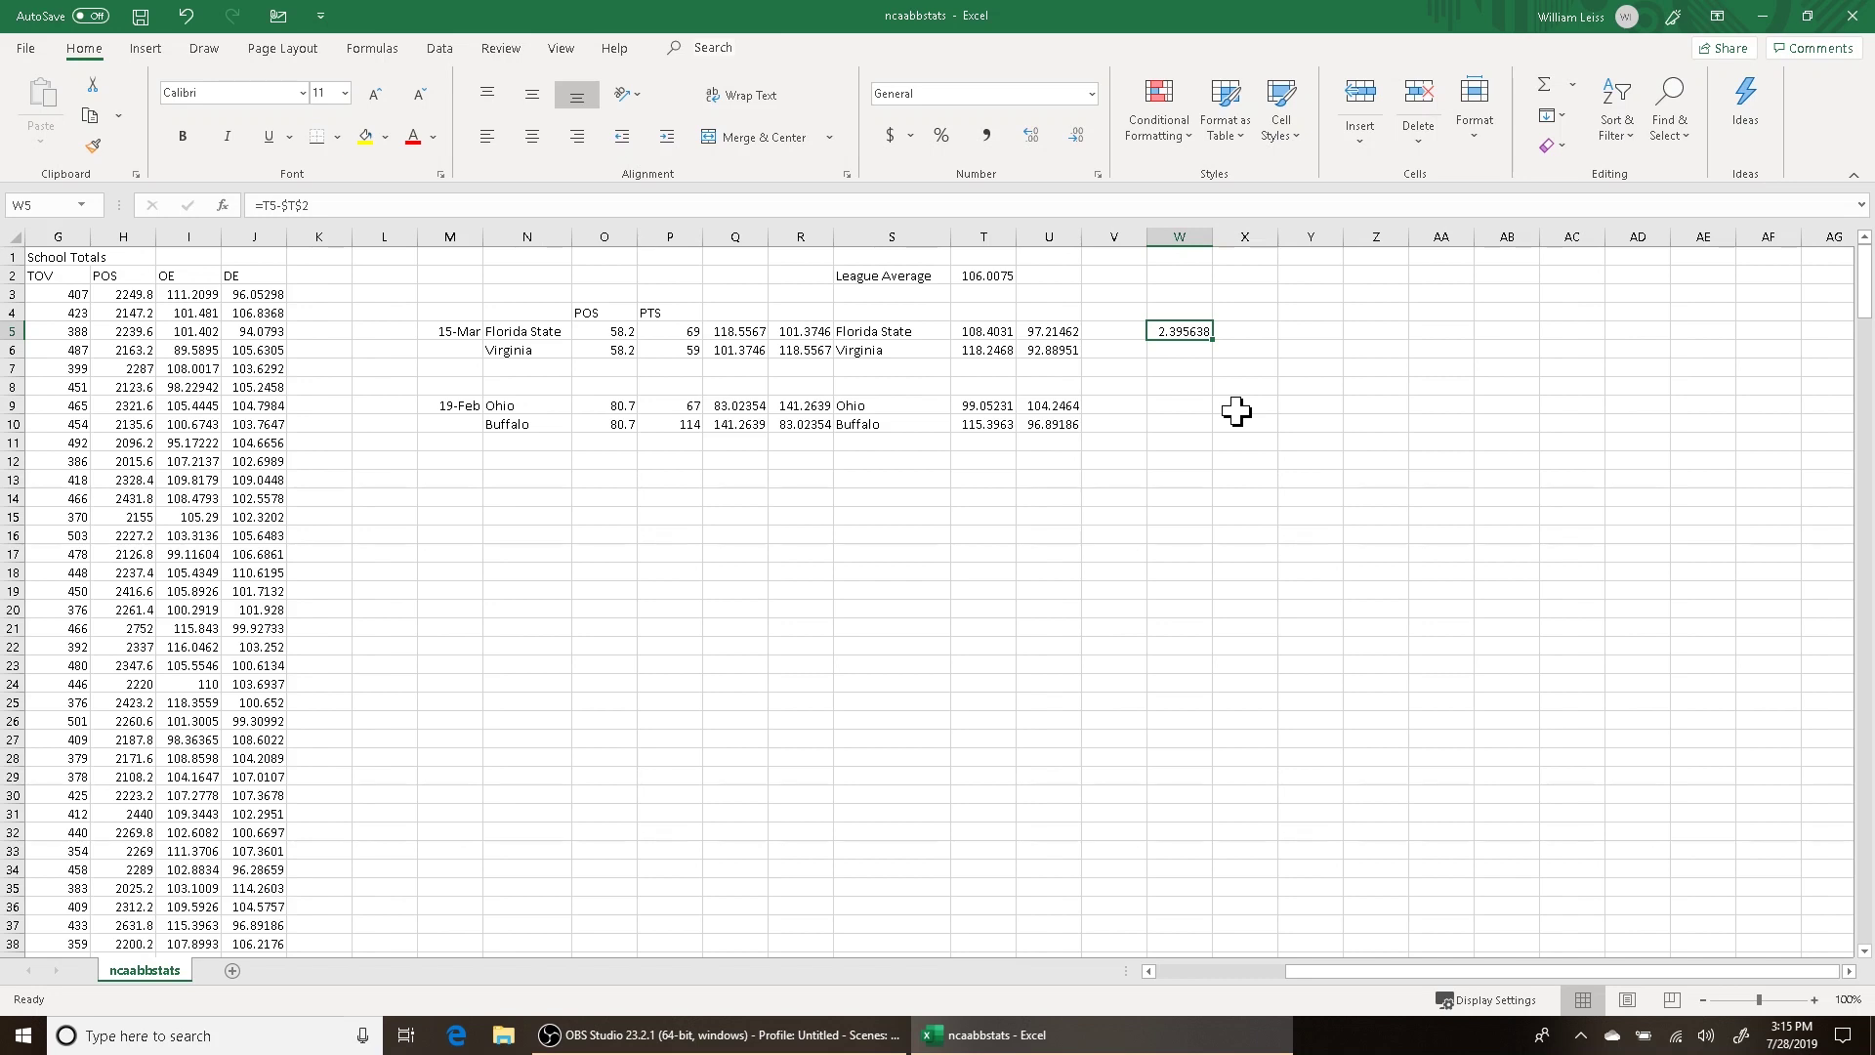
pyautogui.hotkey('ctrl', 'c')
pyautogui.press('Down')
pyautogui.hotkey('ctrl', 'v')
pyautogui.press('Down')
pyautogui.press('Down')
pyautogui.press('Down')
pyautogui.hotkey('ctrl', 'v')
pyautogui.press('Down')
pyautogui.hotkey('ctrl', 'v')
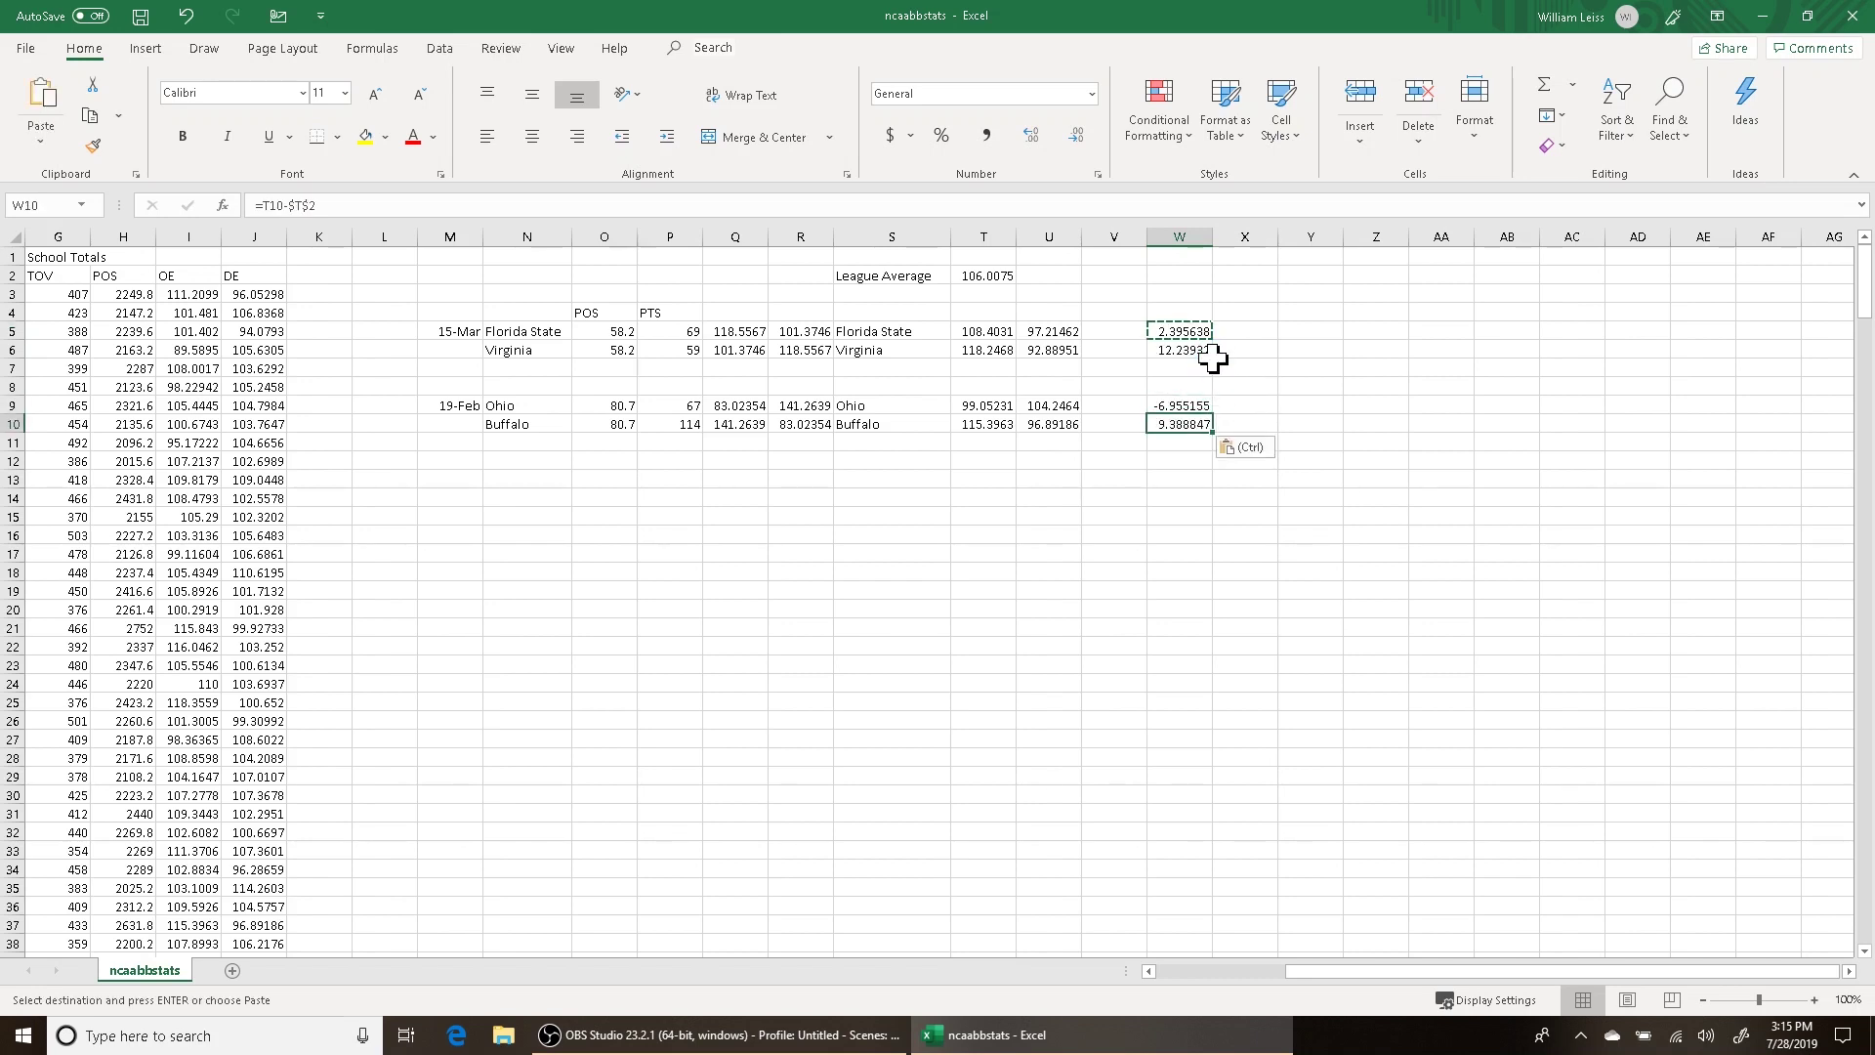
pyautogui.click(1197, 405)
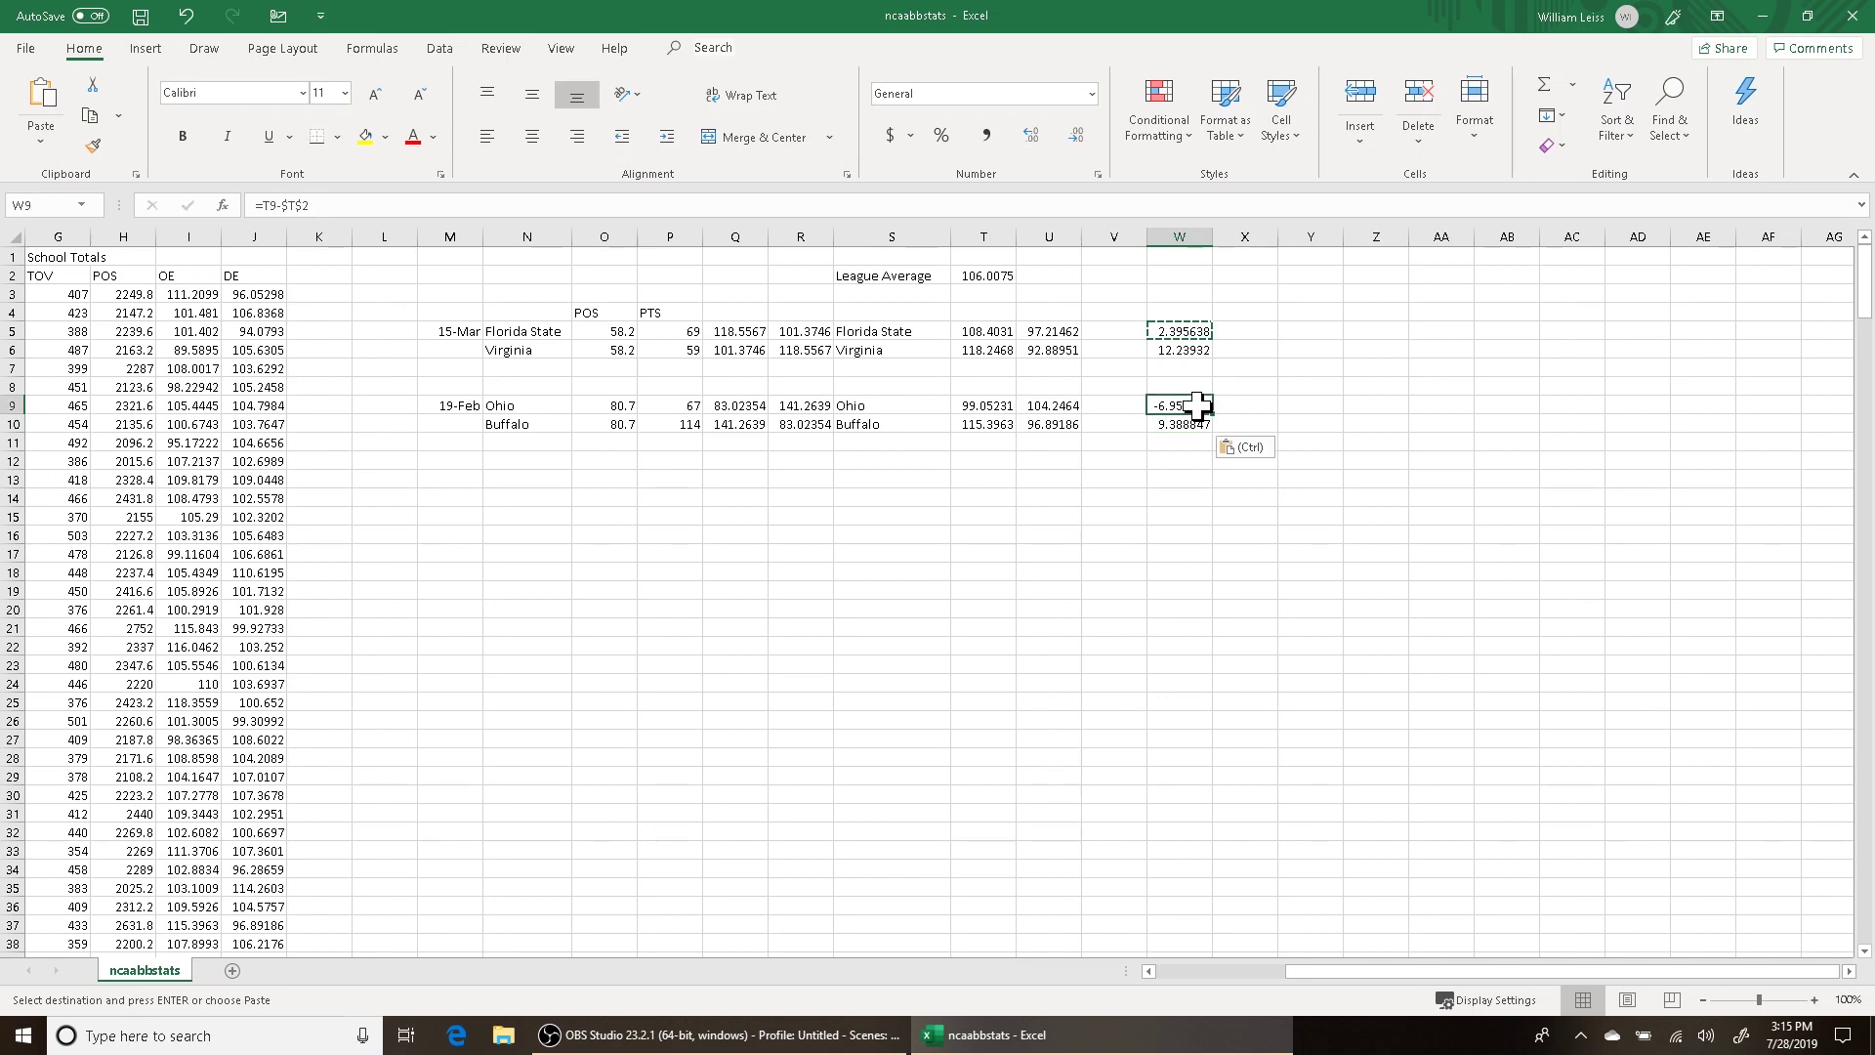
# Calculate each team's DE difference from the league average by copying the difference formula into X5, X6, X9 and X10
pyautogui.click(1233, 332)
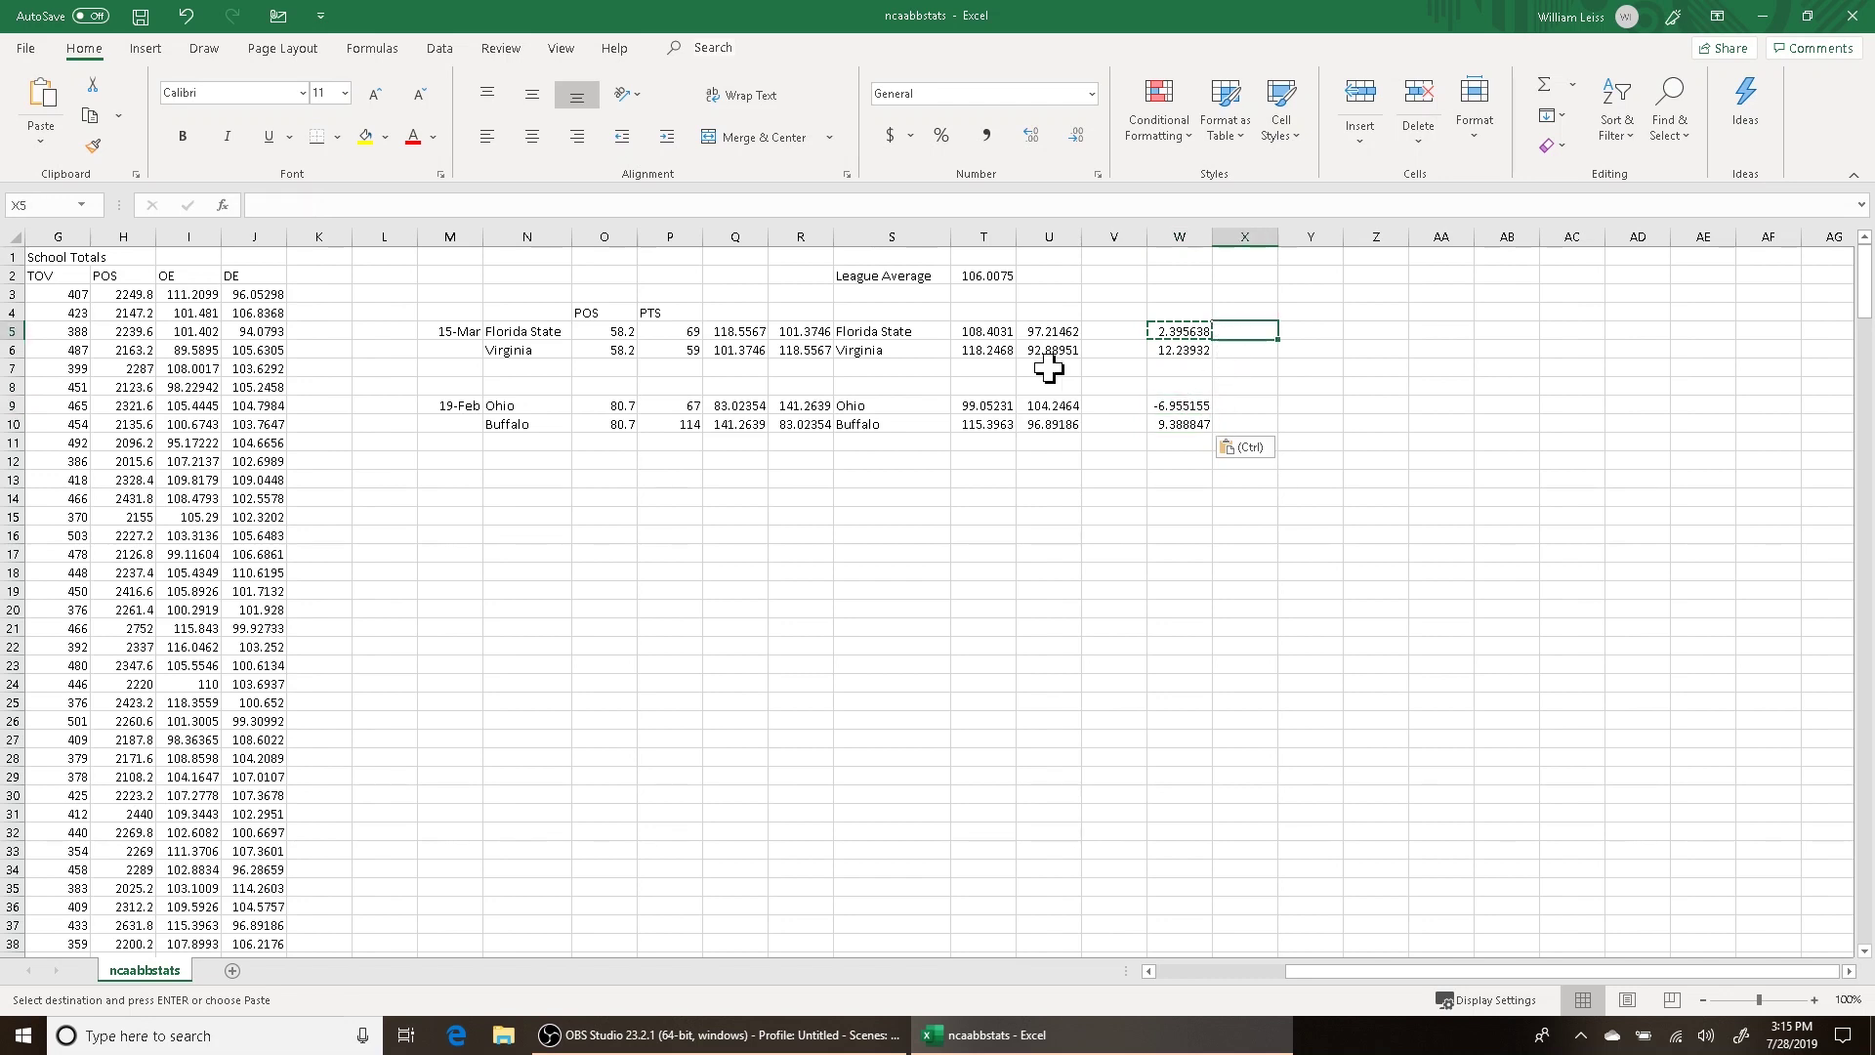
pyautogui.hotkey('ctrl', 'v')
pyautogui.hotkey('ctrl', 'c')
pyautogui.press('Down')
pyautogui.hotkey('ctrl', 'v')
pyautogui.press('Down')
pyautogui.press('Down')
pyautogui.press('Down')
pyautogui.hotkey('ctrl', 'v')
pyautogui.press('Down')
pyautogui.hotkey('ctrl', 'v')
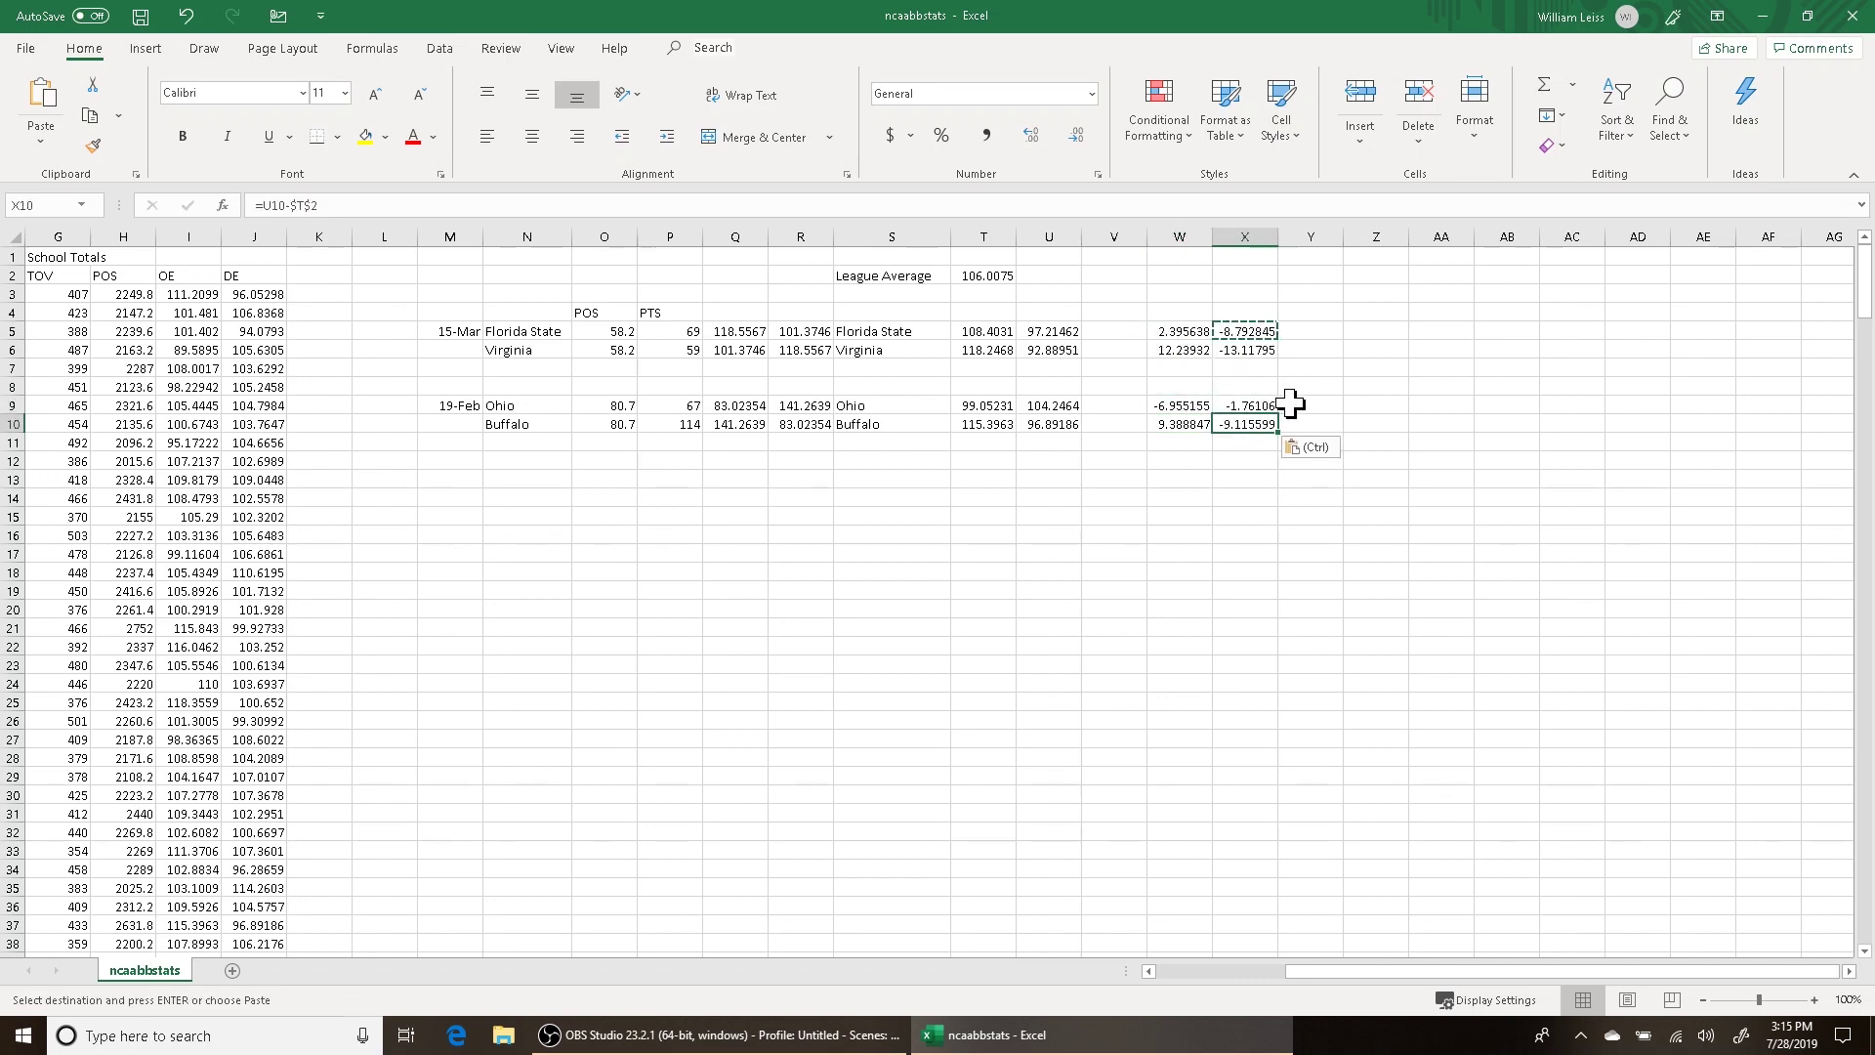
pyautogui.click(1246, 406)
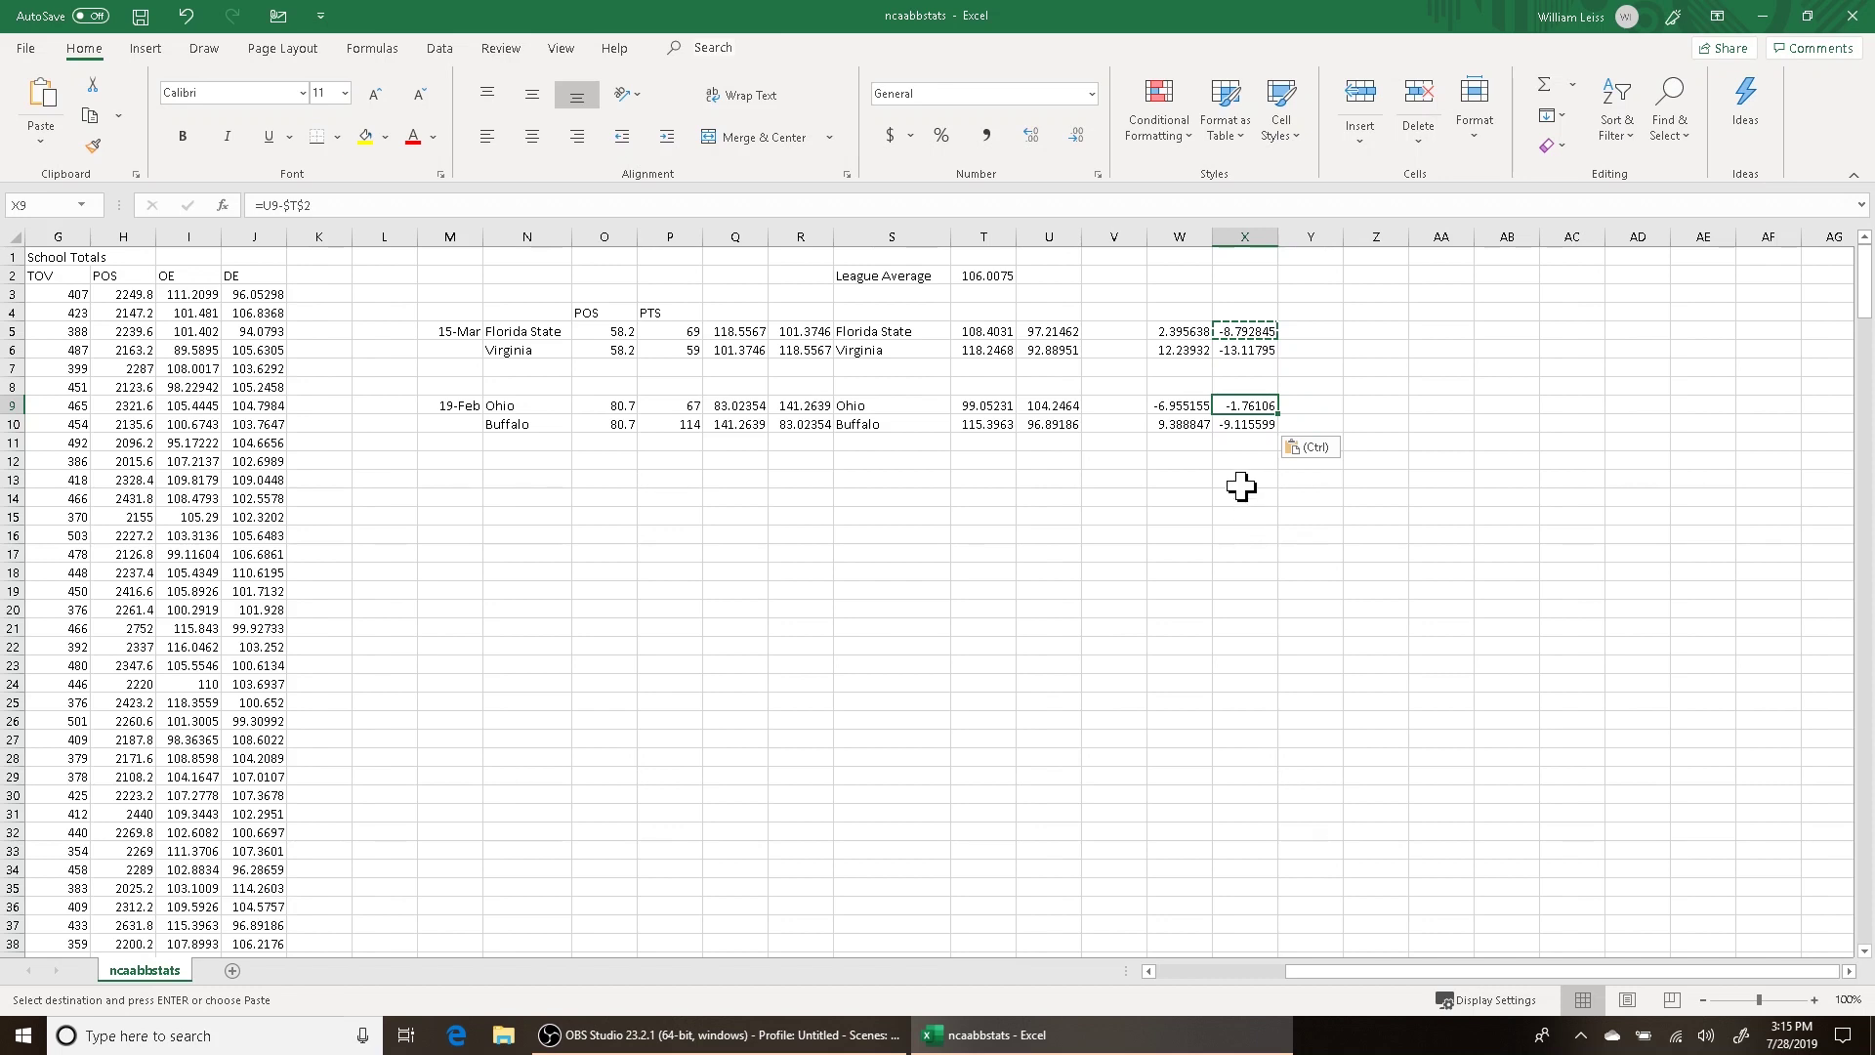
# Calculate Florida State's opponent-adjusted offensive efficiency in Z5 with =Q5 - X6
pyautogui.press('Up')
pyautogui.press('Up')
pyautogui.press('Up')
pyautogui.press('Up')
pyautogui.press('Right')
pyautogui.press('Right')
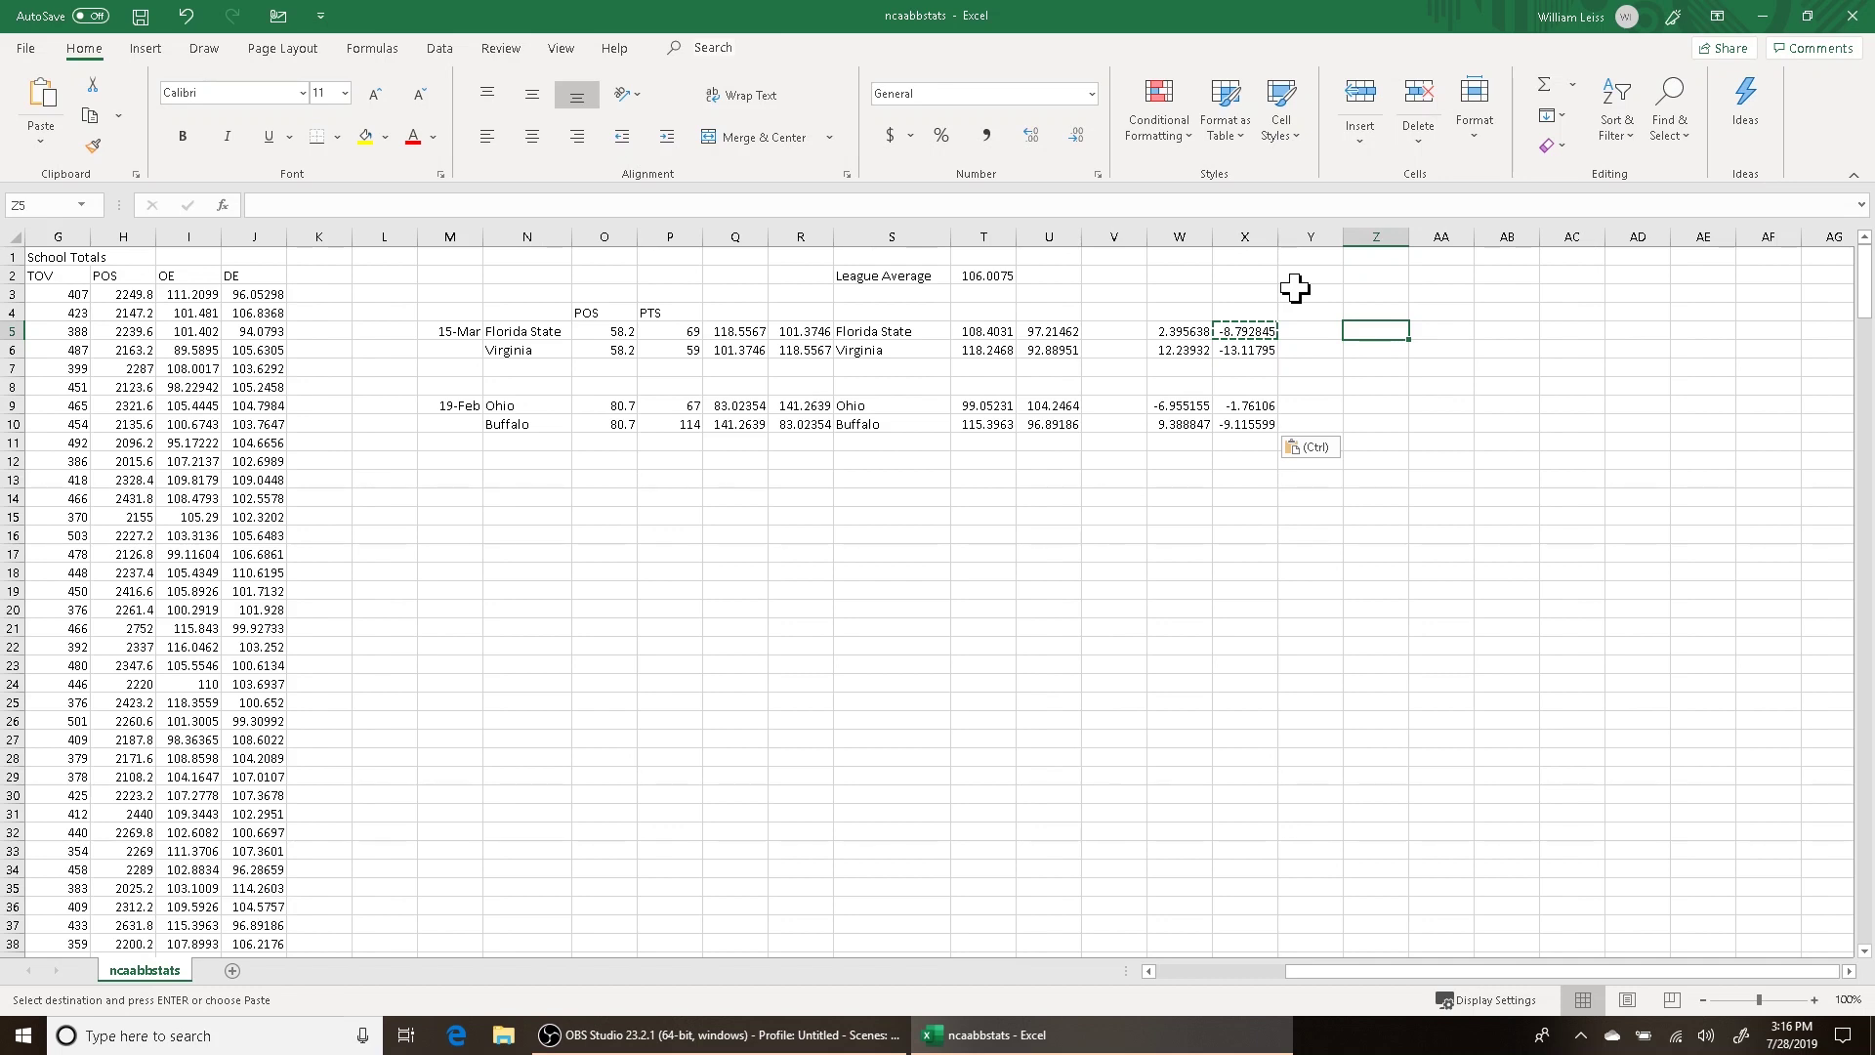
pyautogui.click(754, 332)
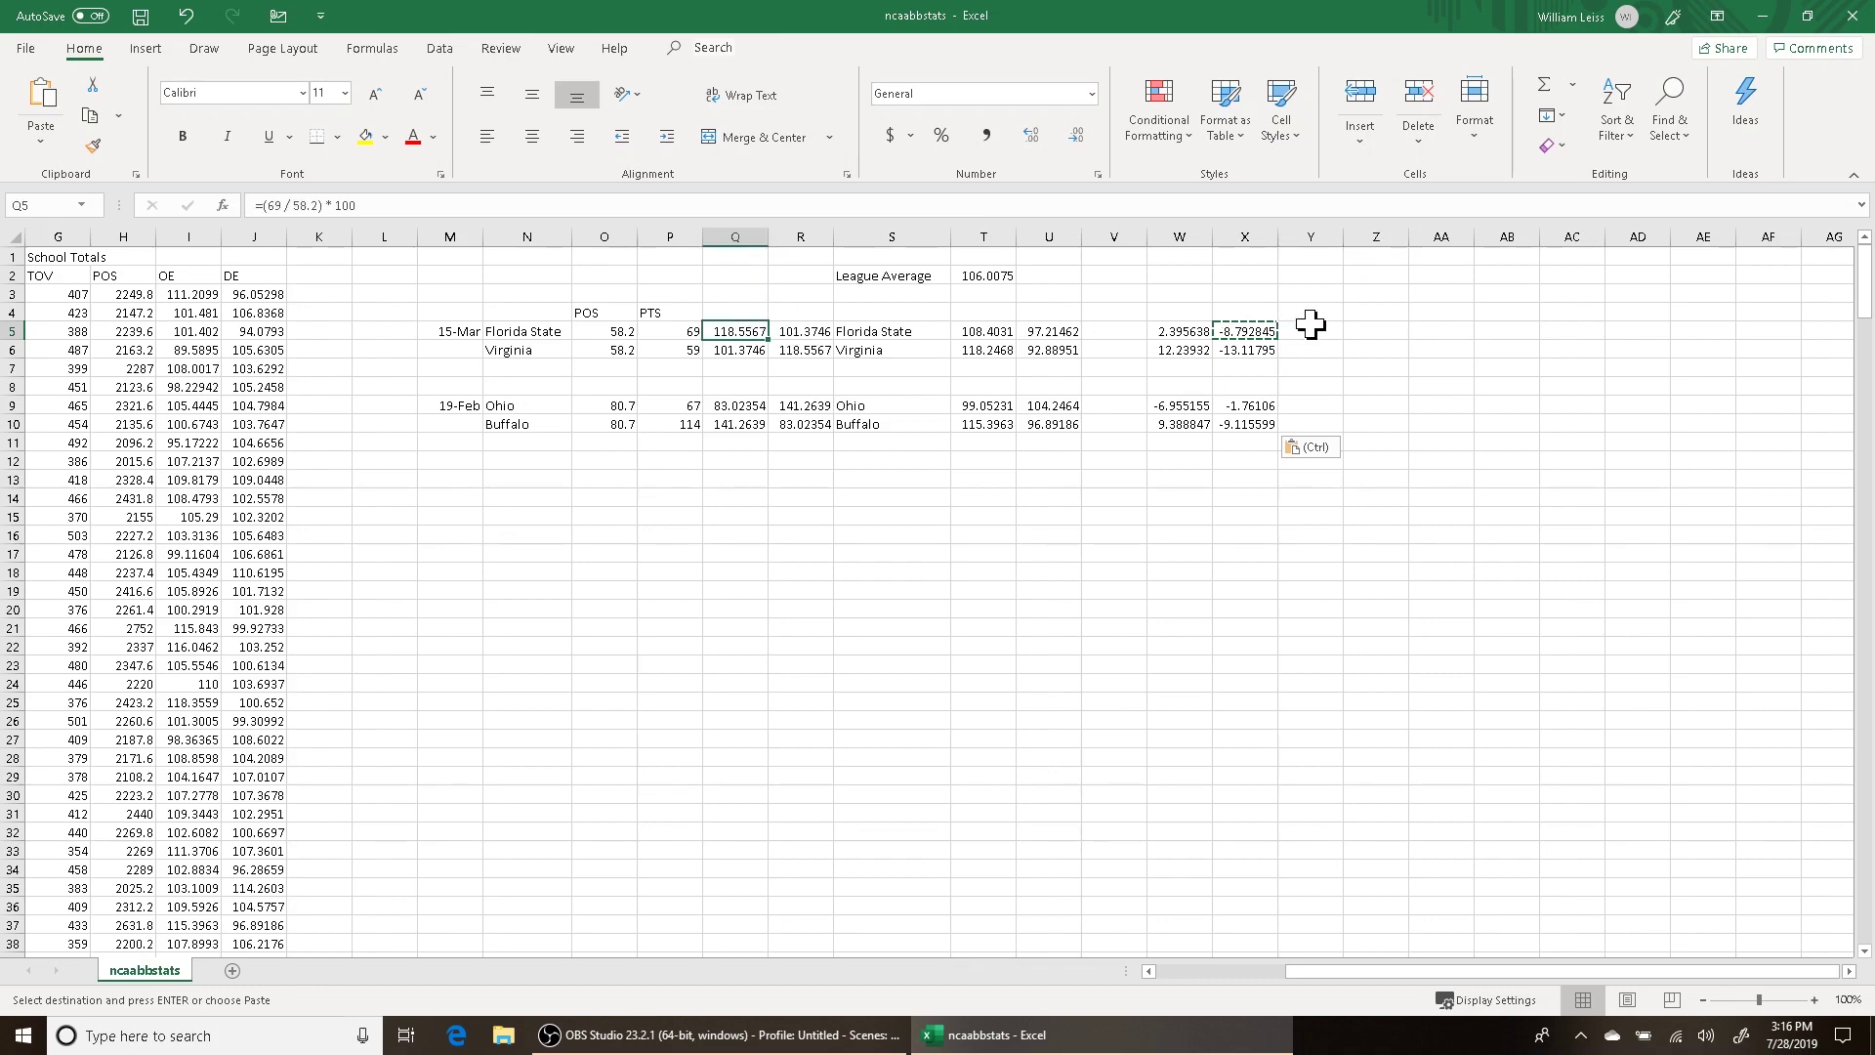
pyautogui.click(1391, 333)
pyautogui.write('=')
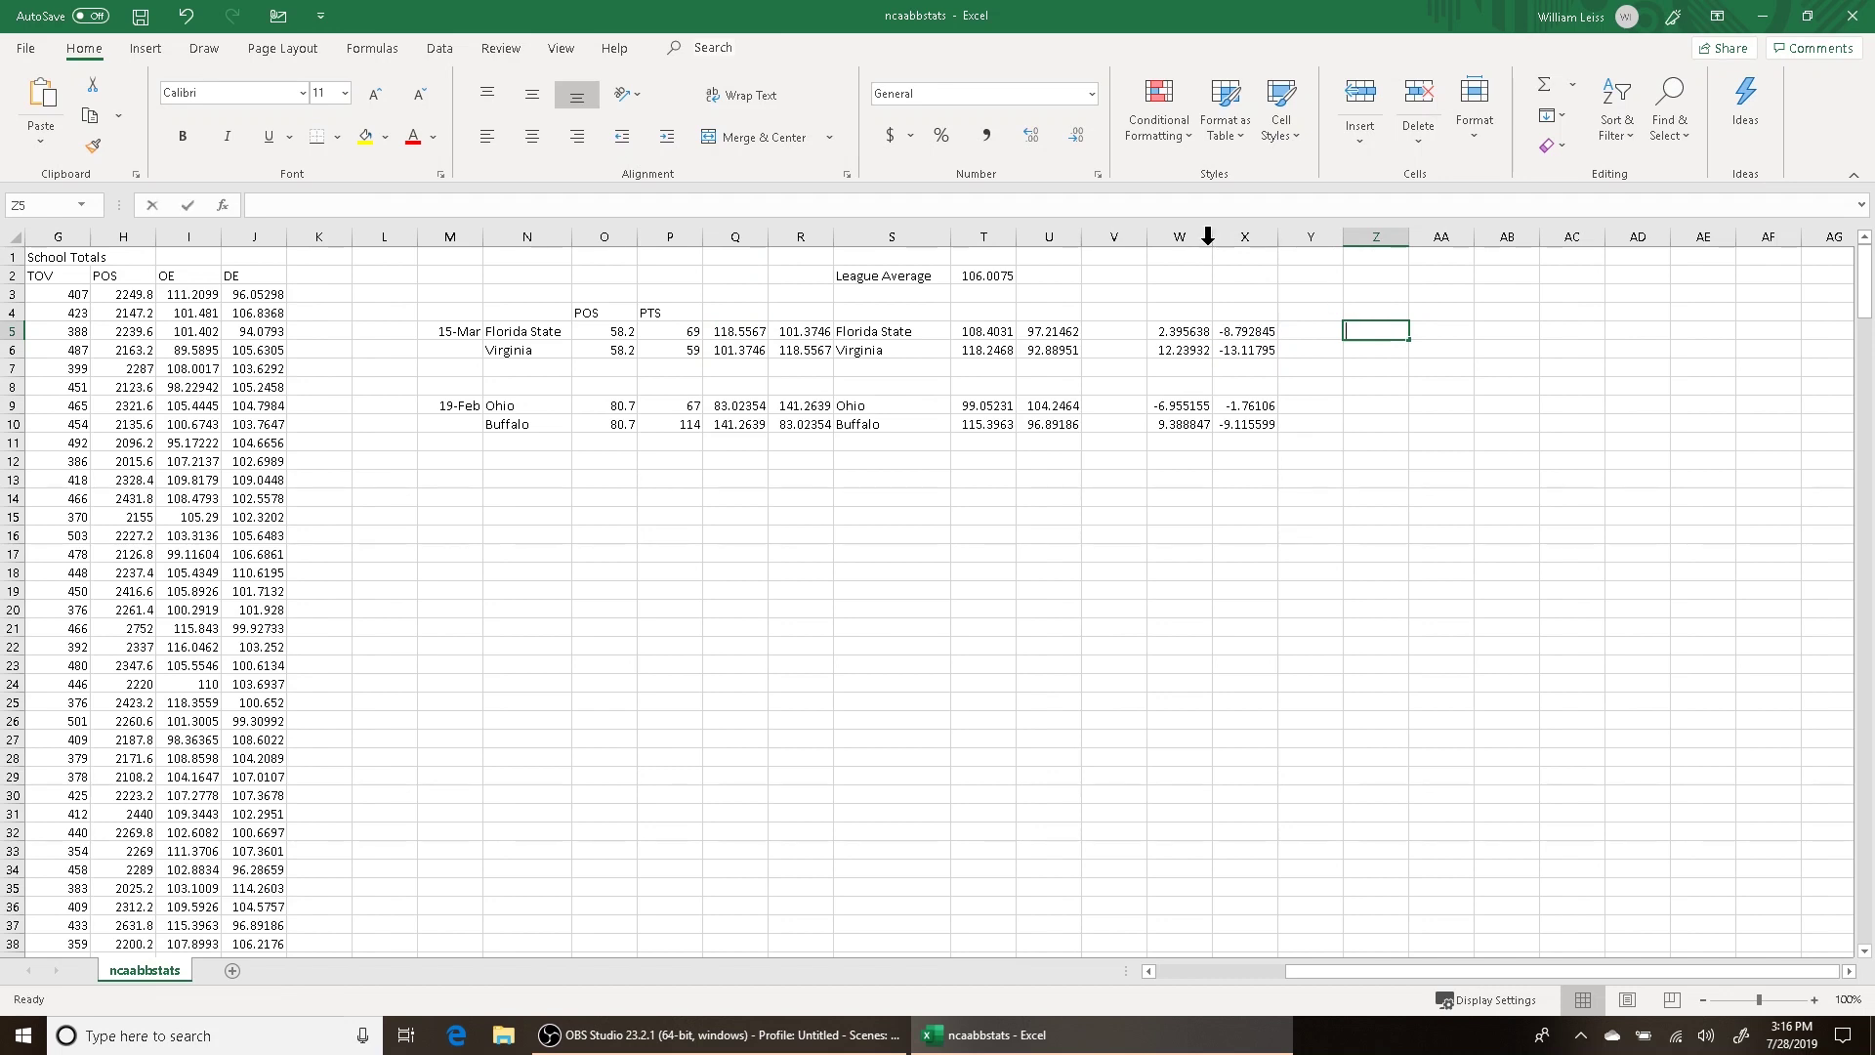
pyautogui.write('Q5')
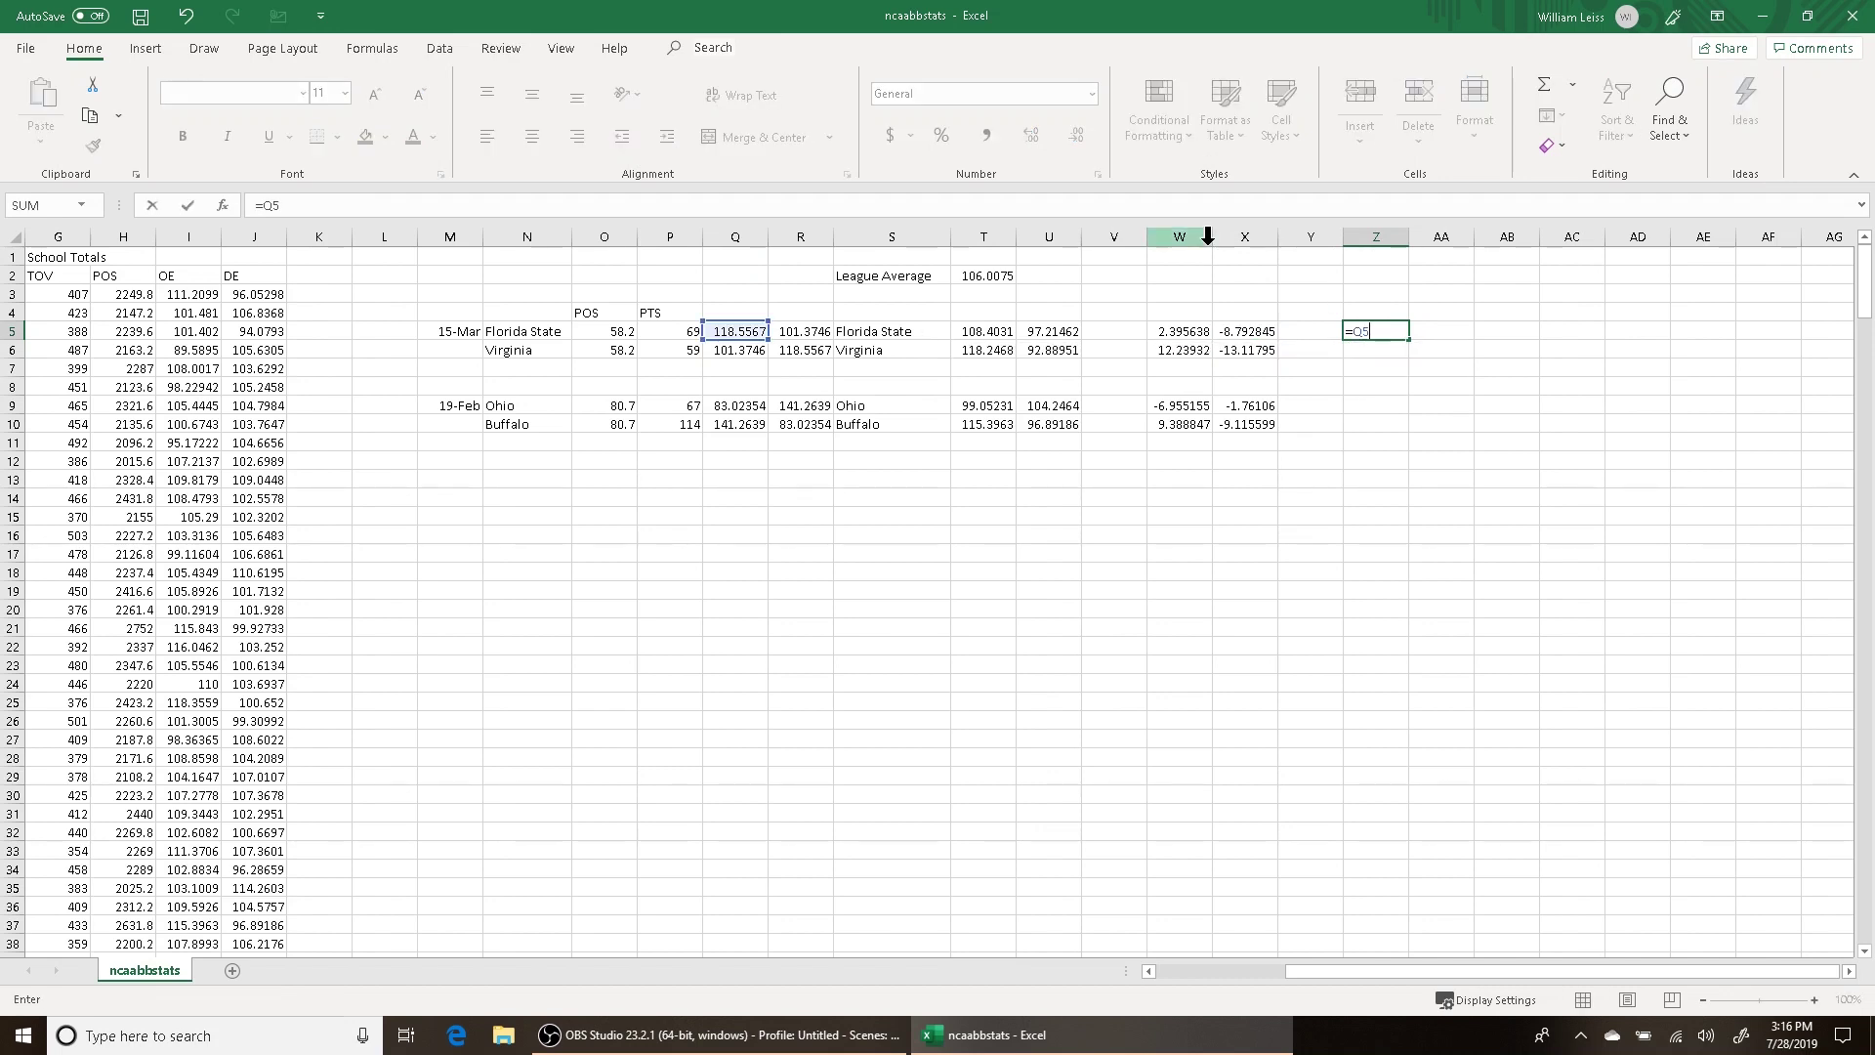
pyautogui.write(' + X')
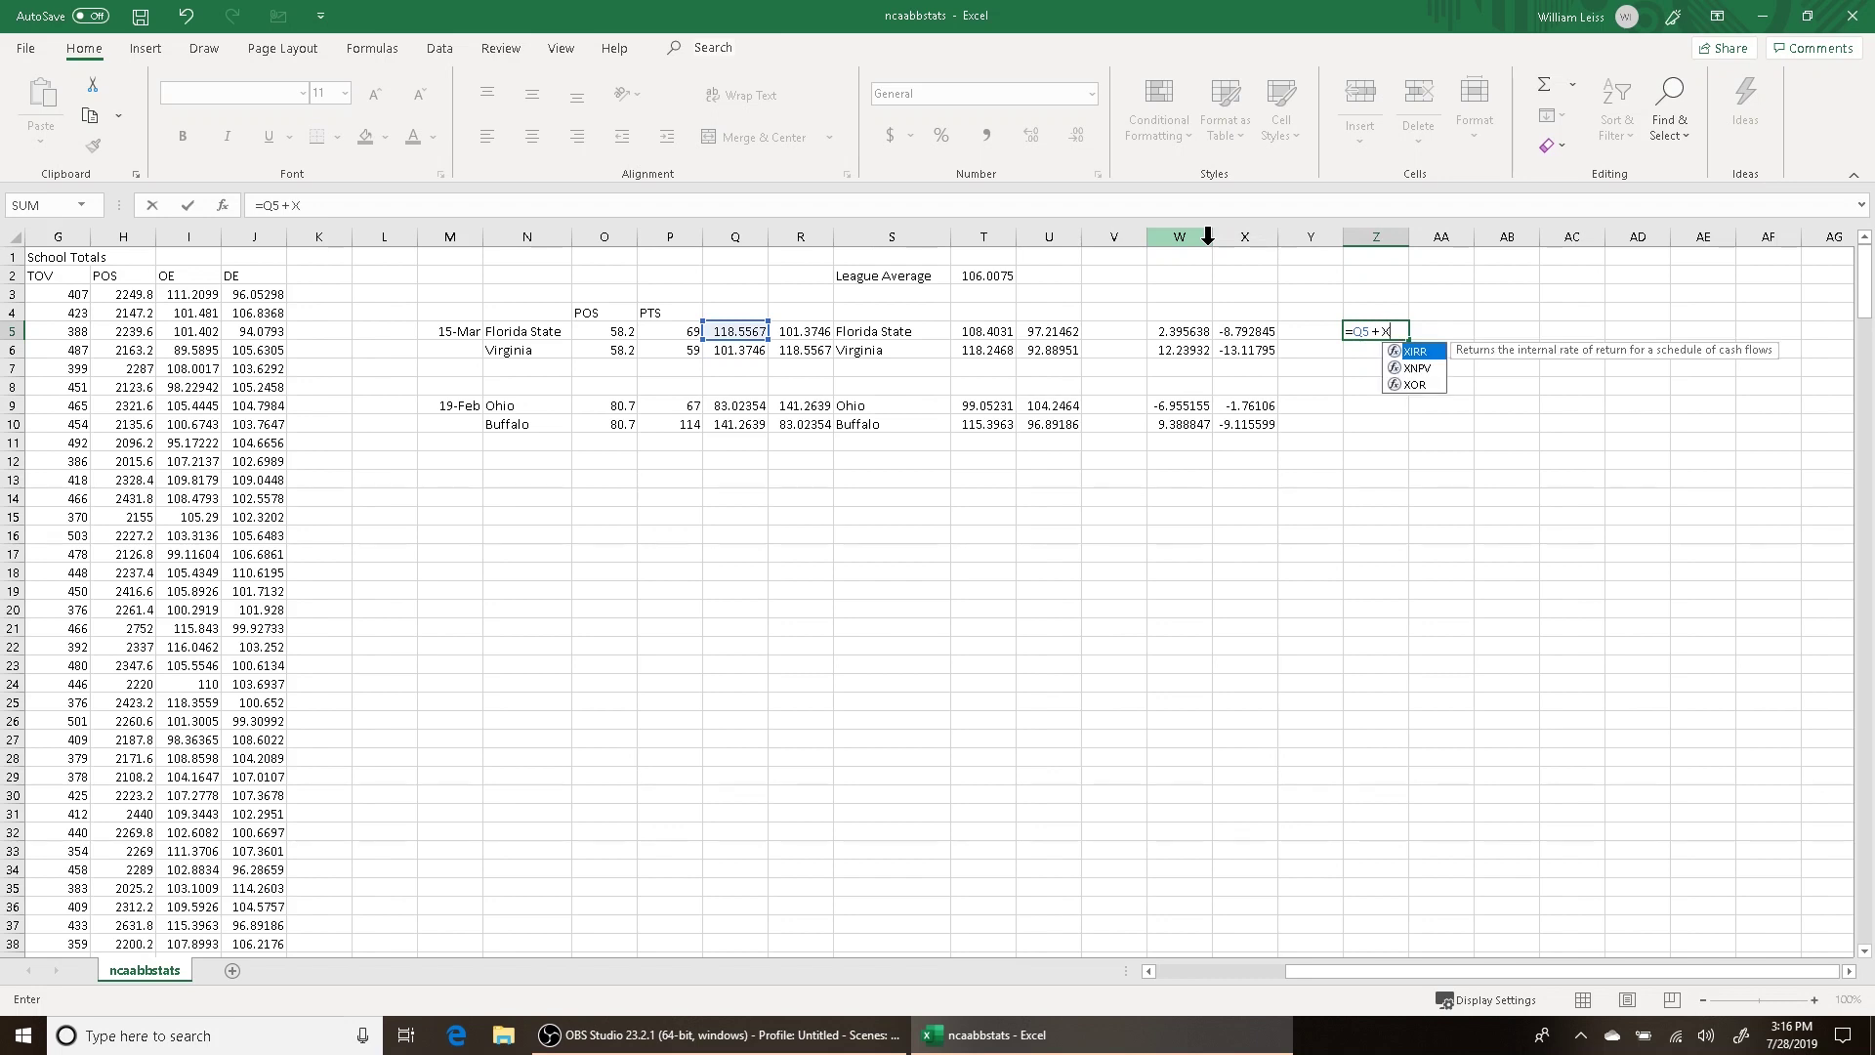
pyautogui.write('6')
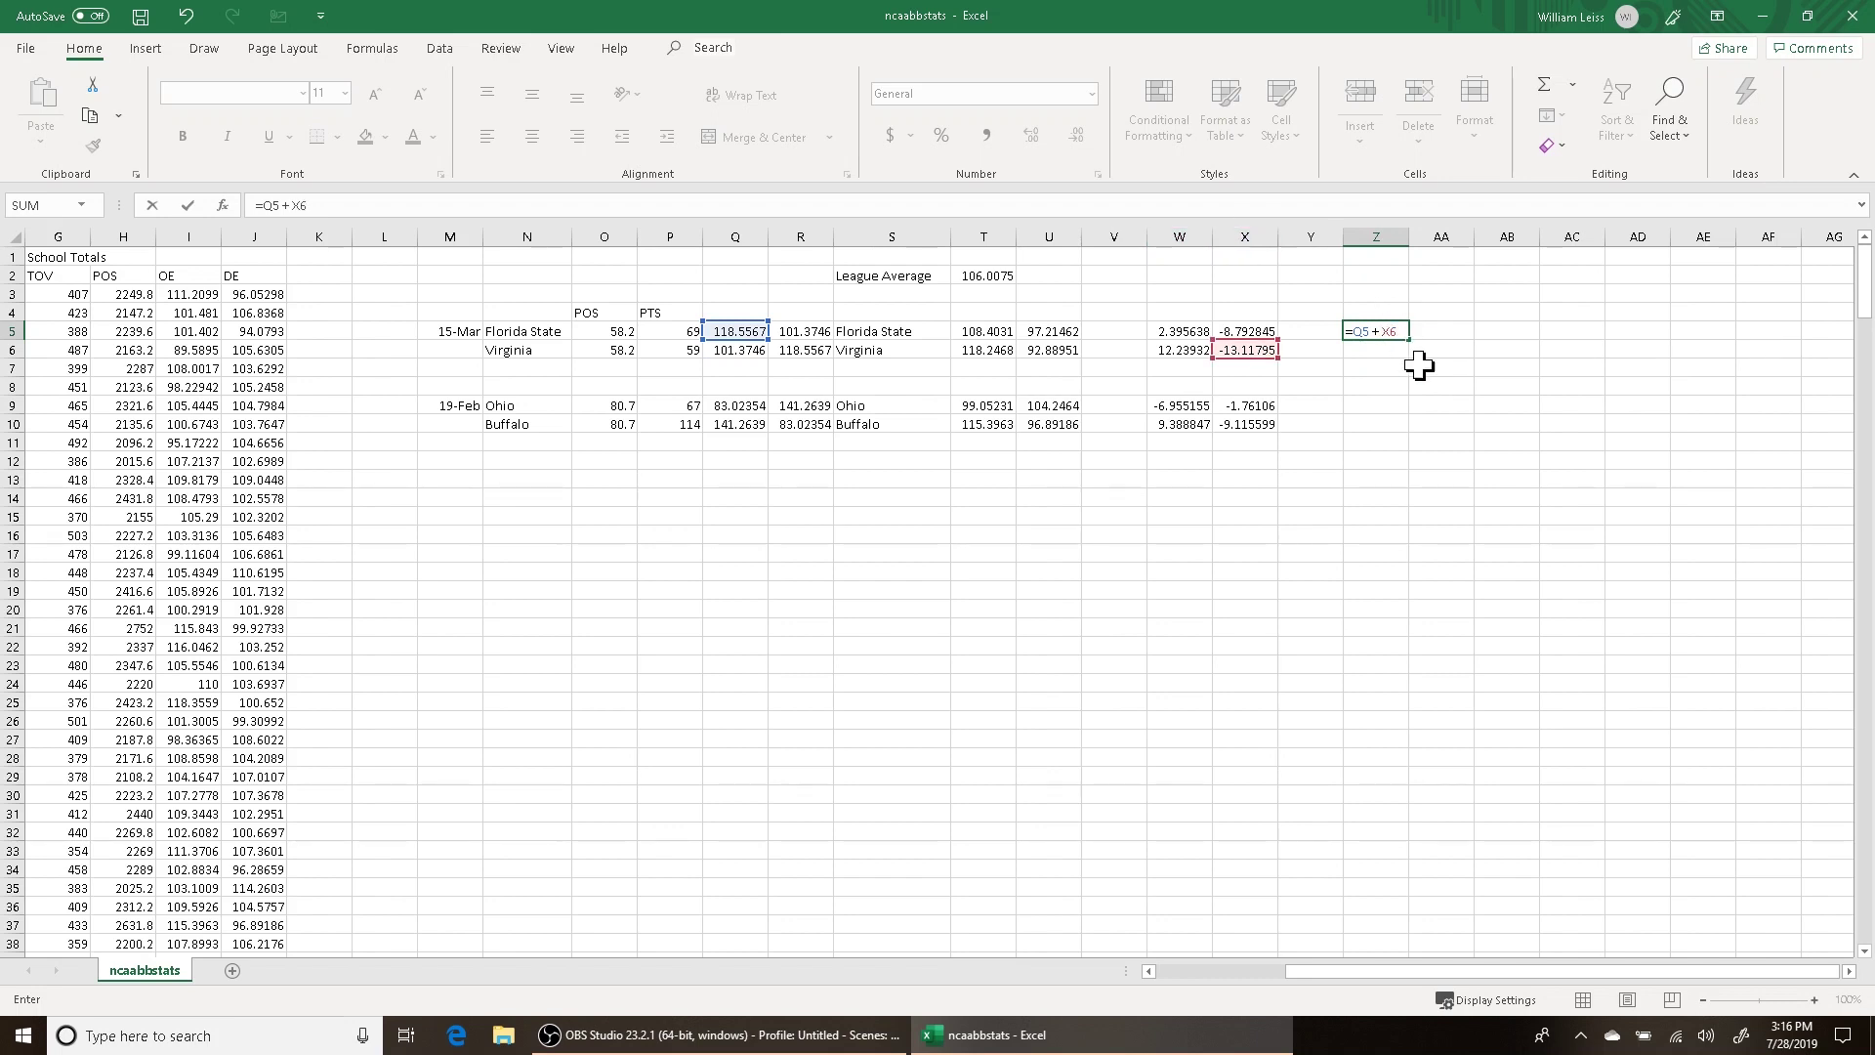
pyautogui.press('BackSpace')
pyautogui.press('BackSpace')
pyautogui.press('BackSpace')
pyautogui.press('BackSpace')
pyautogui.write('- X6')
pyautogui.press('Return')
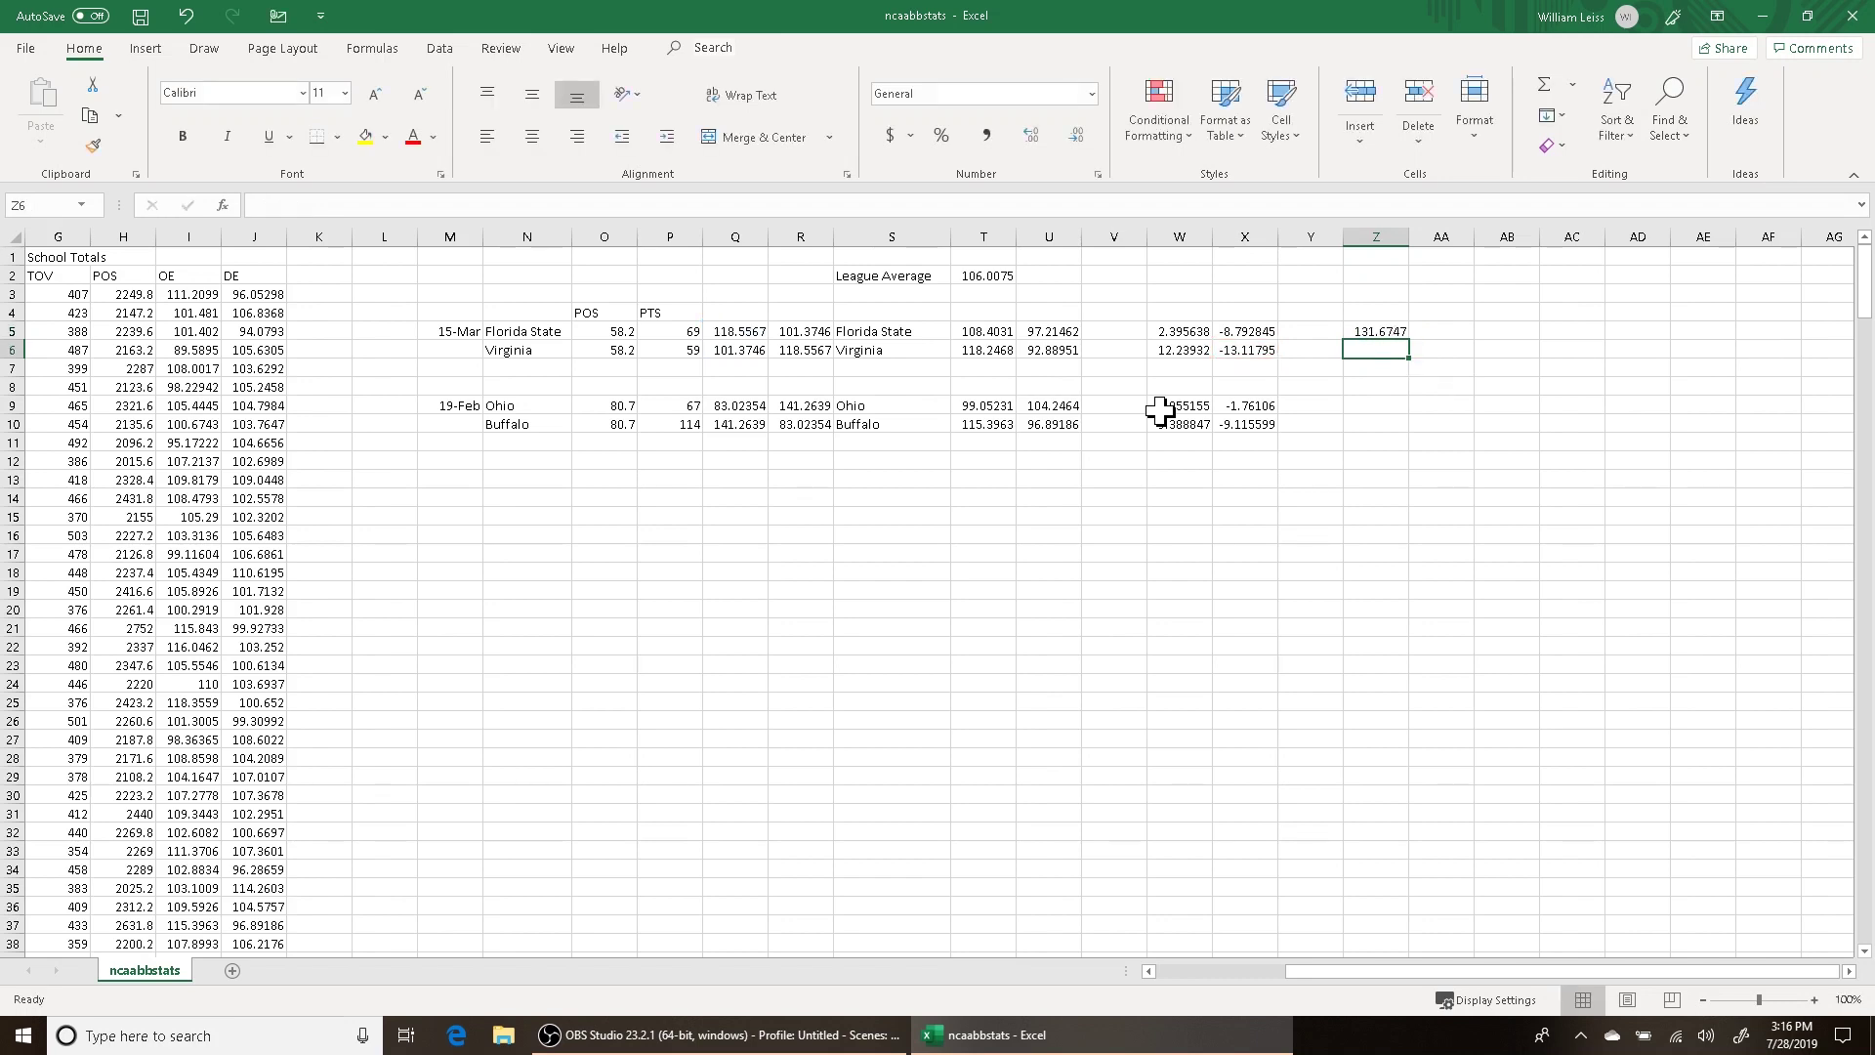
# Examine the adjusted efficiency formula in Z5, Virginia's DE difference in X6 and the league average in T2
pyautogui.click(1358, 330)
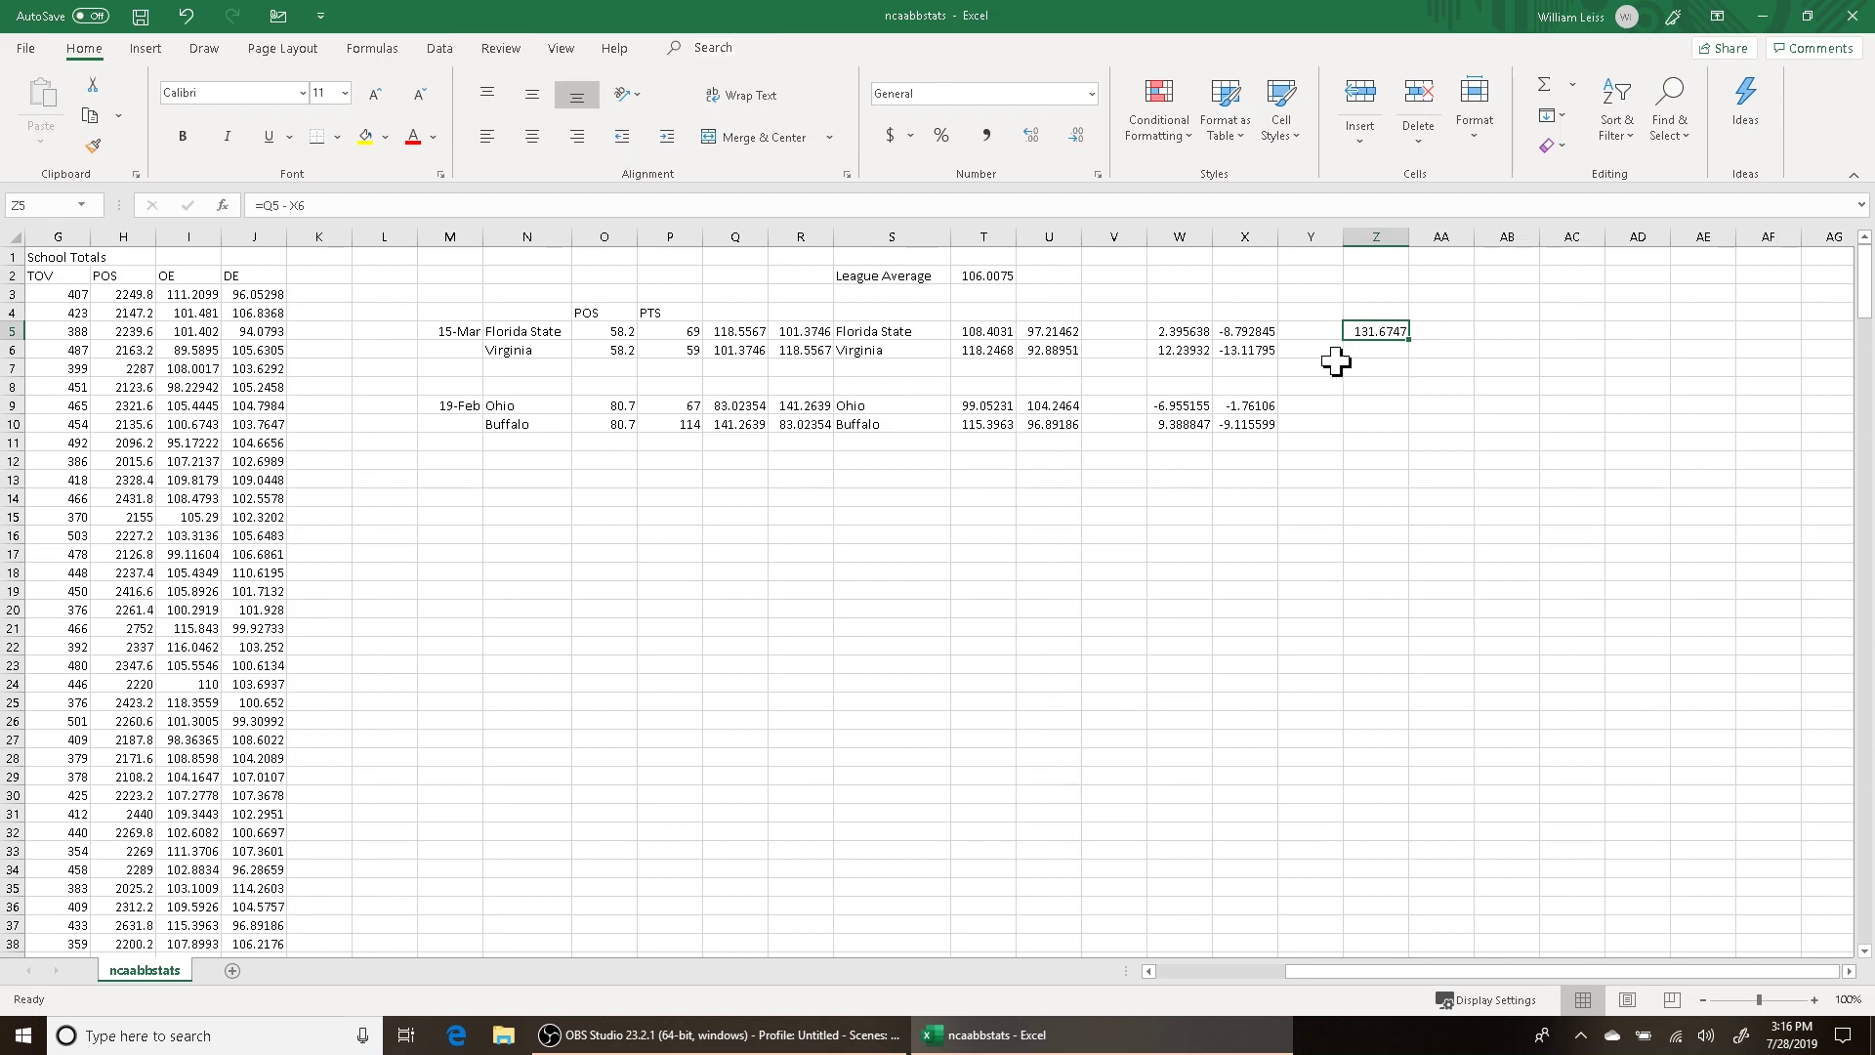
pyautogui.click(1259, 354)
pyautogui.click(1376, 334)
pyautogui.click(993, 279)
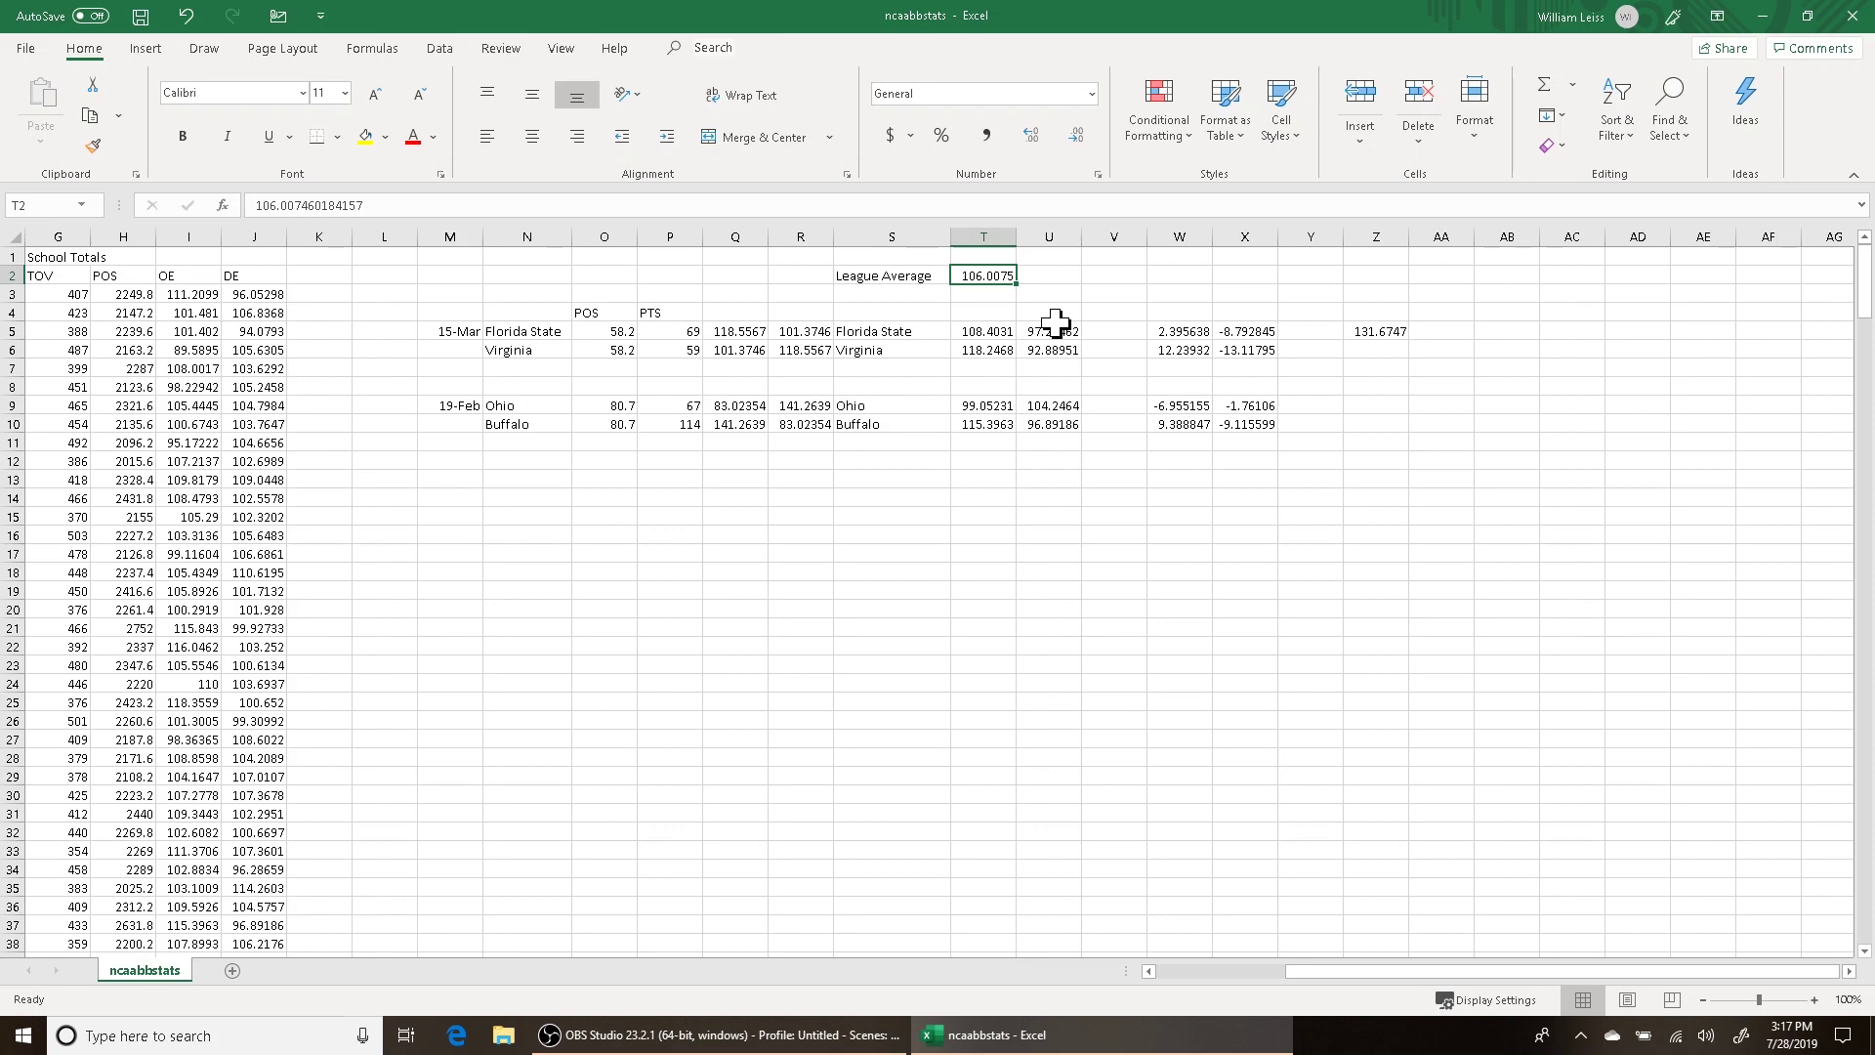
pyautogui.click(1399, 333)
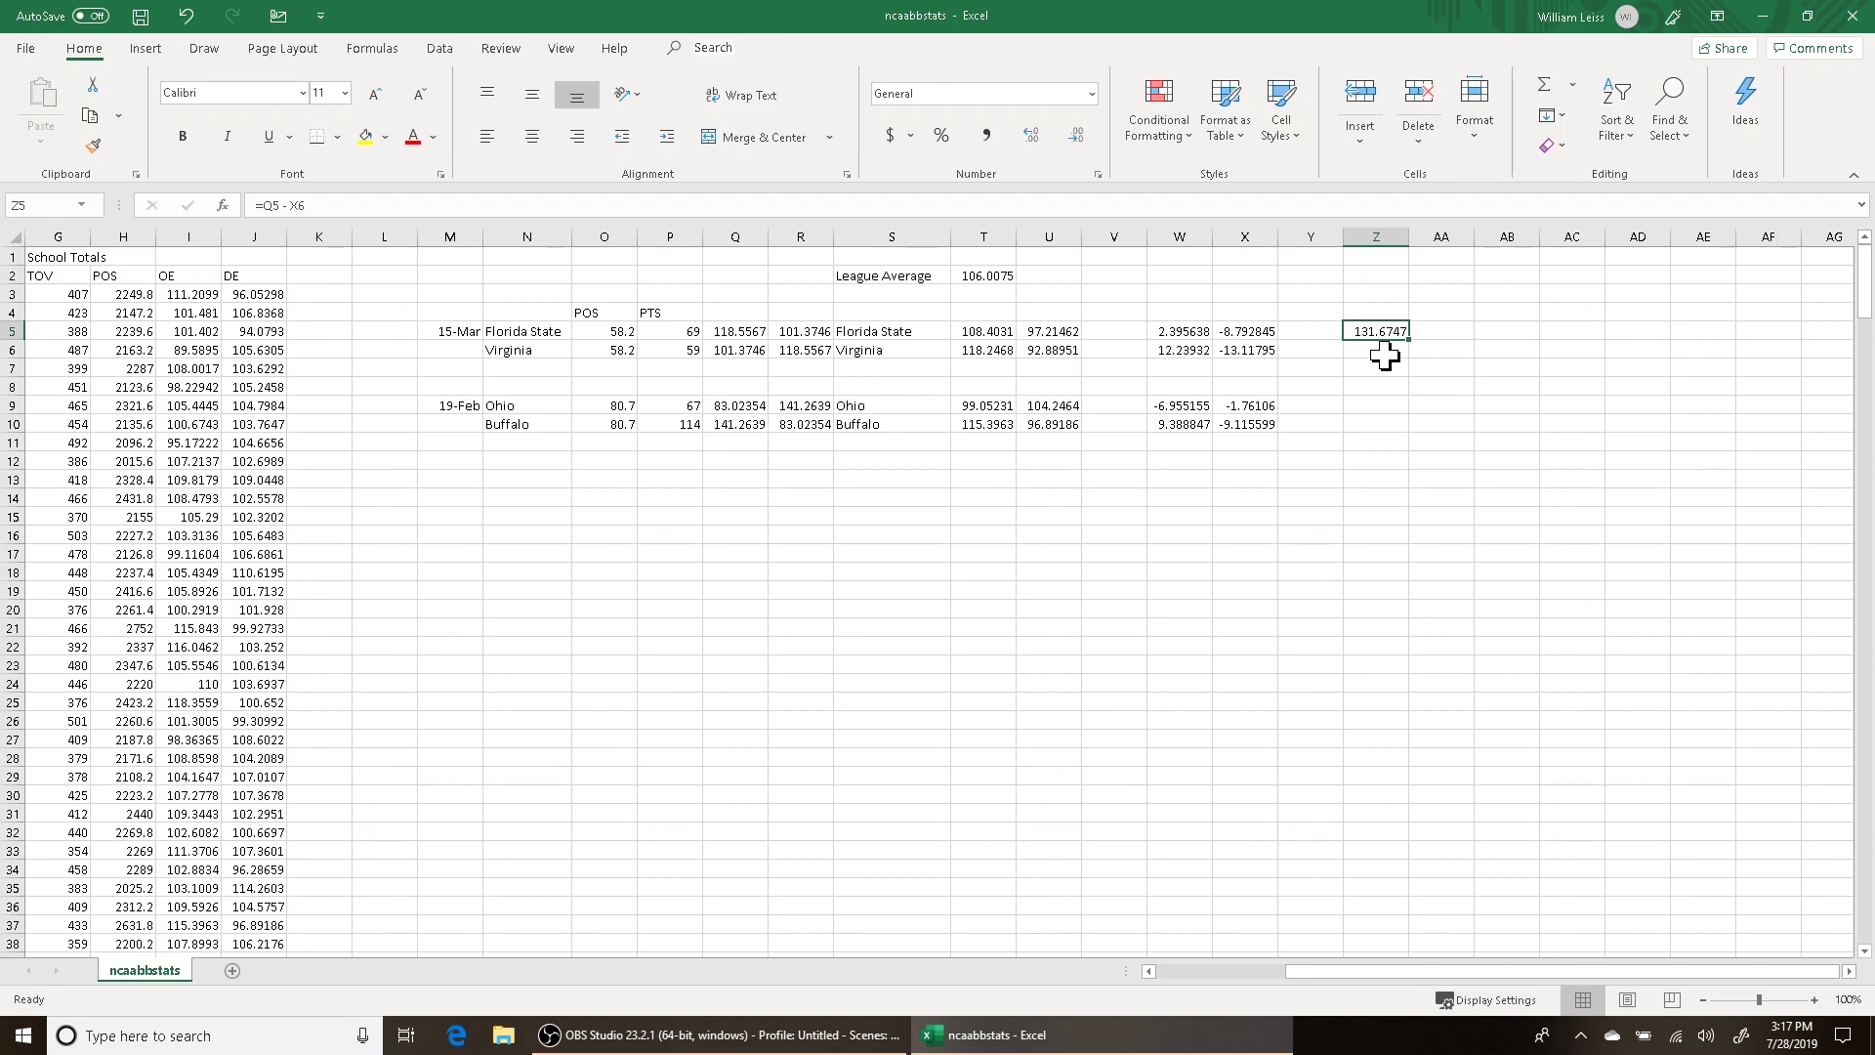
# Calculate Virginia's opponent-adjusted offensive efficiency in Z6 with =Q6 - X5 and compare it with the league average in T2
pyautogui.click(1403, 354)
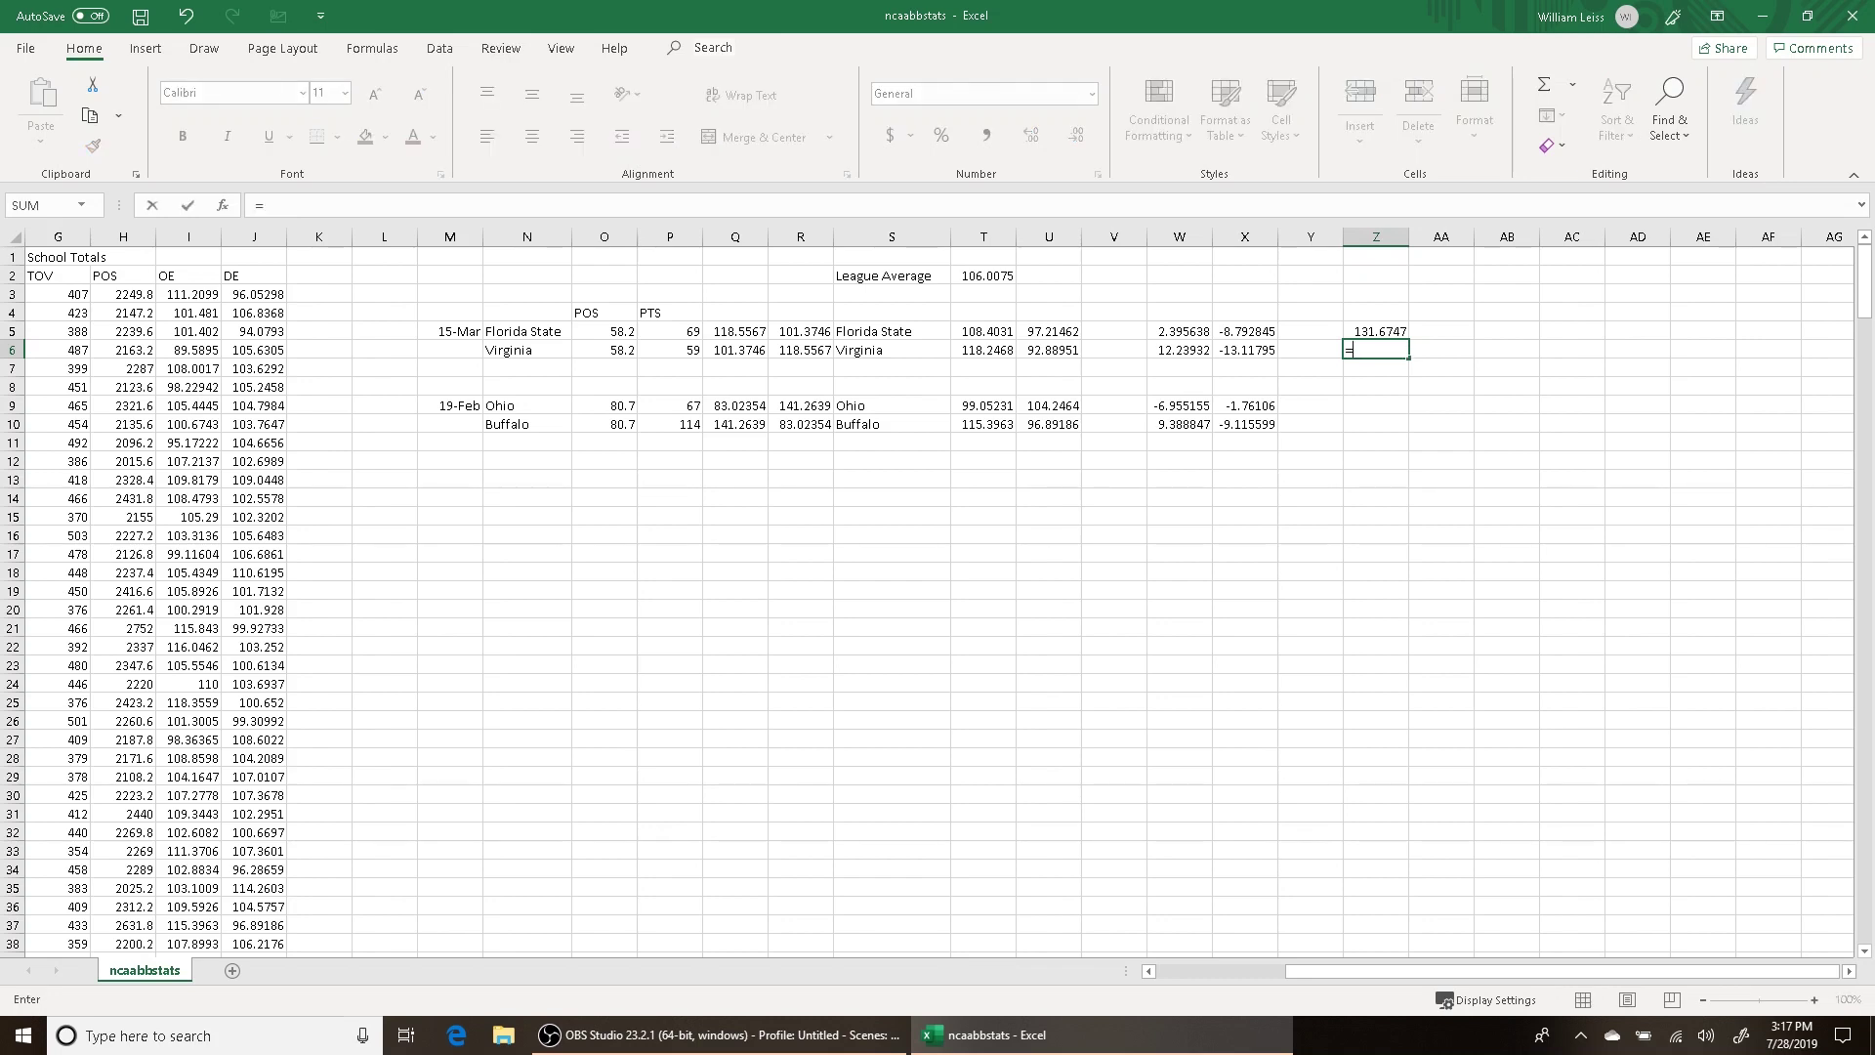
pyautogui.write('=Q6')
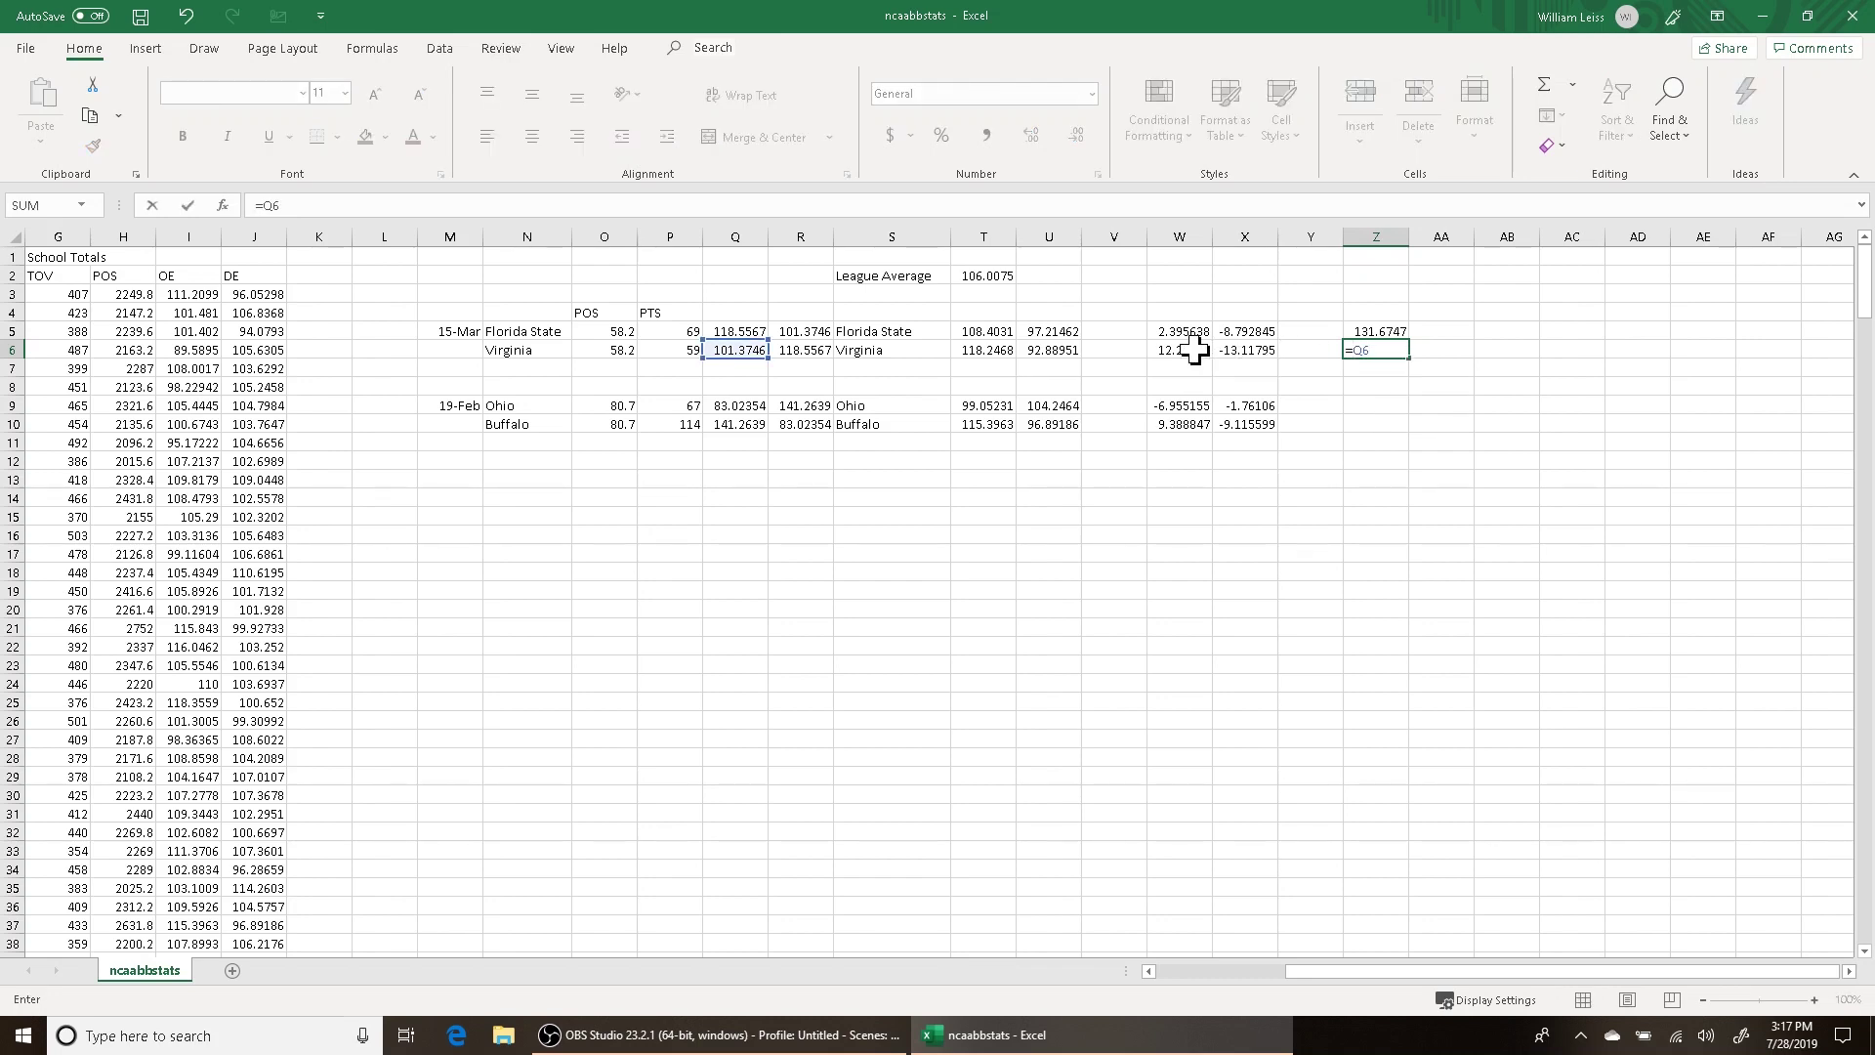
pyautogui.write('-X5')
pyautogui.press('Return')
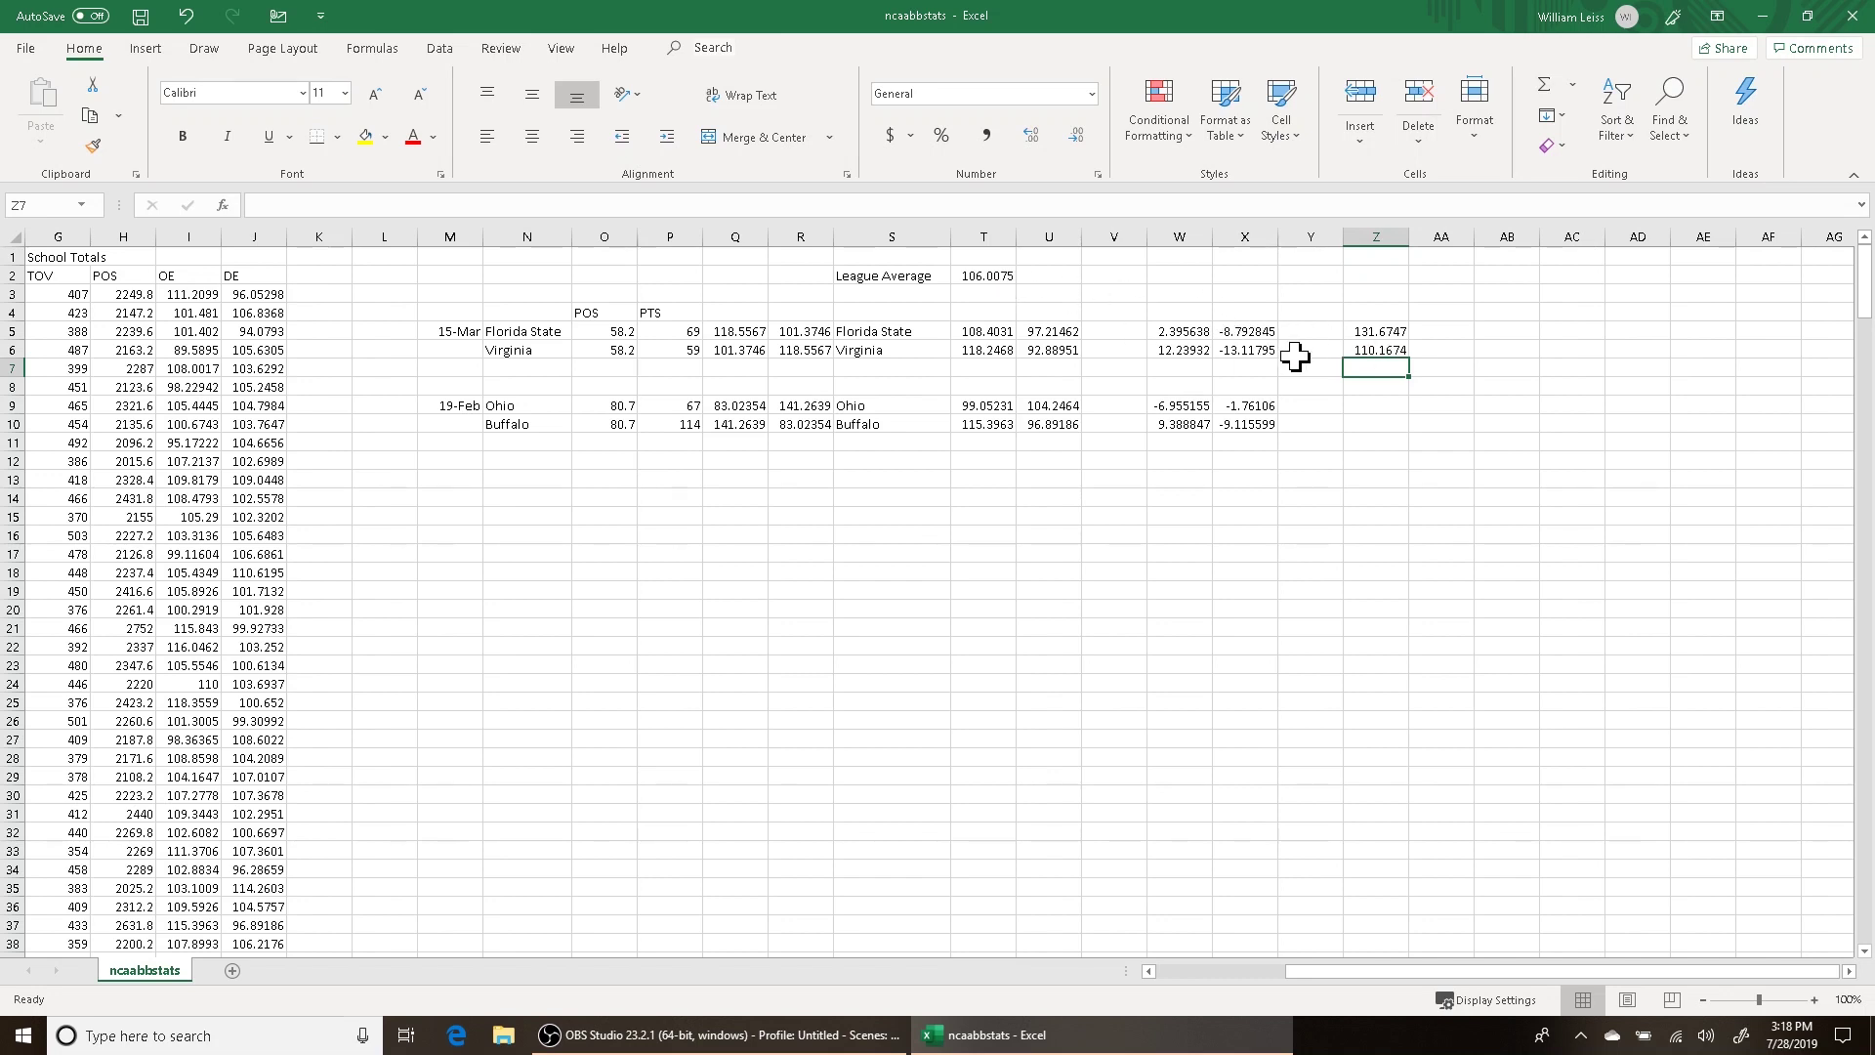
pyautogui.click(983, 278)
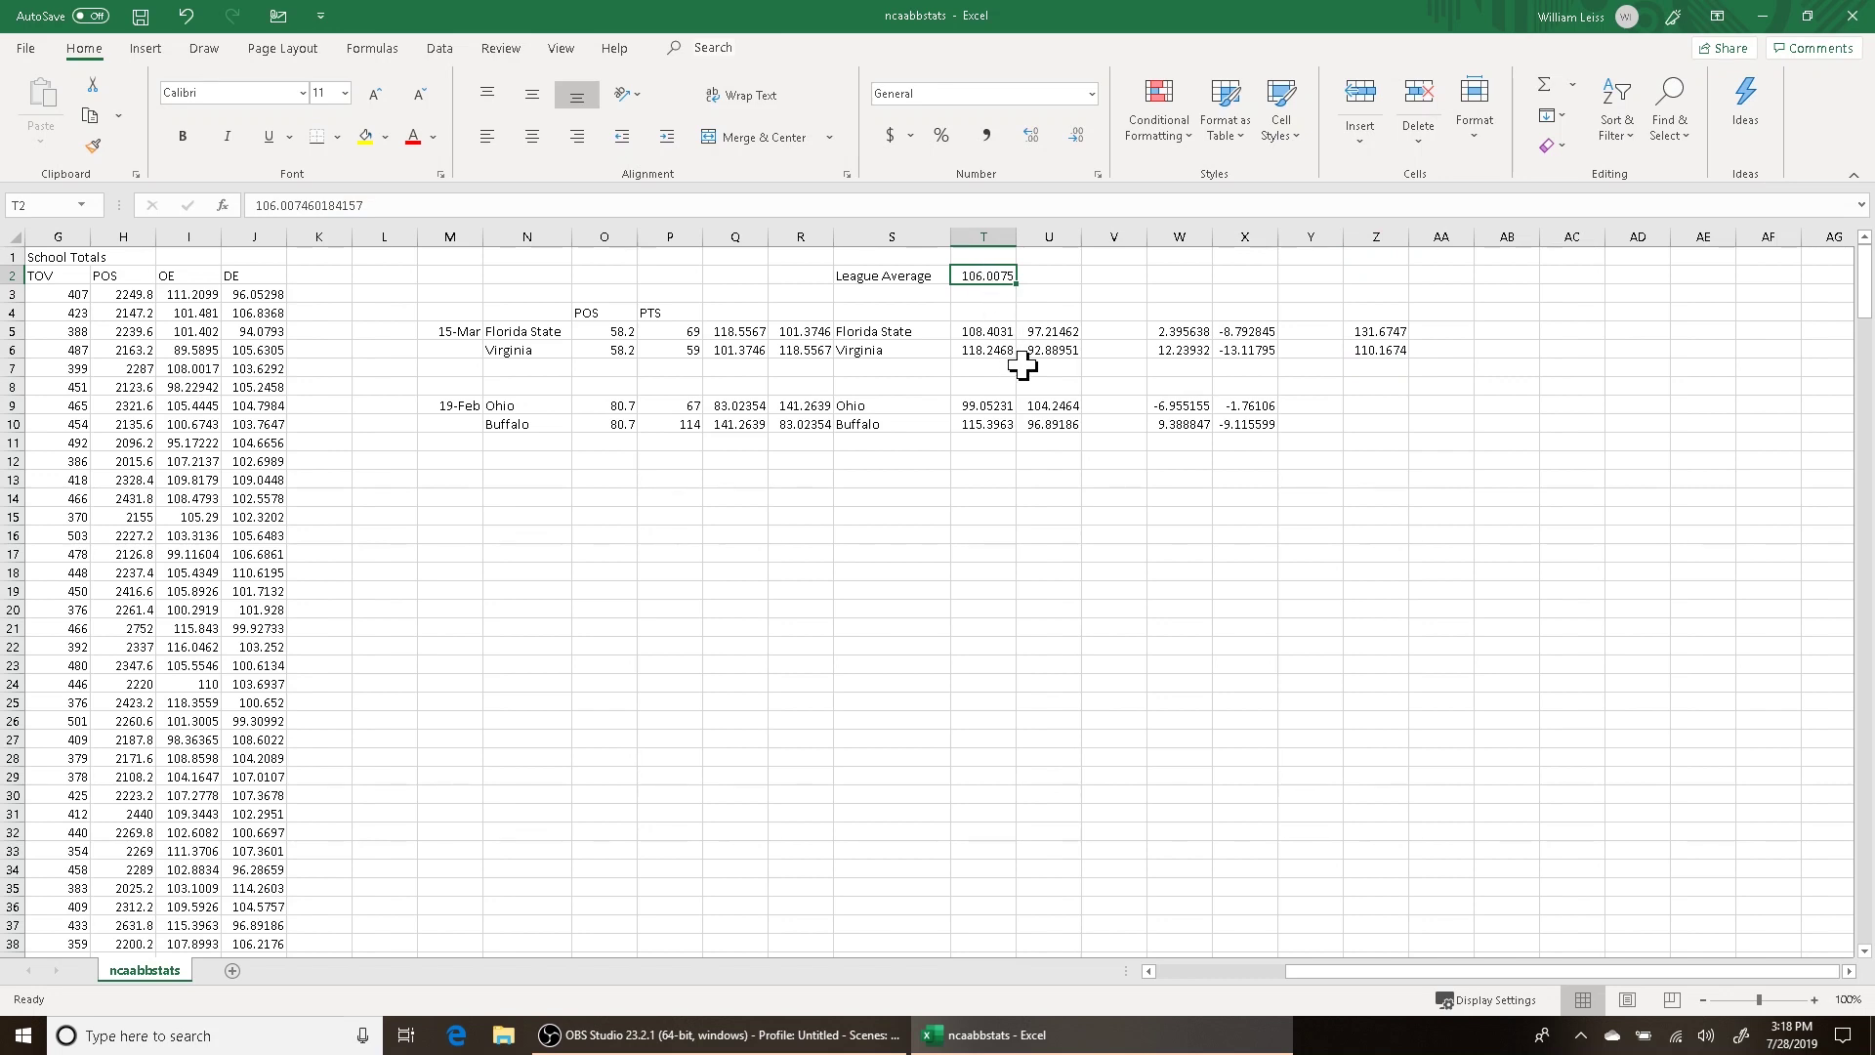
pyautogui.click(1376, 354)
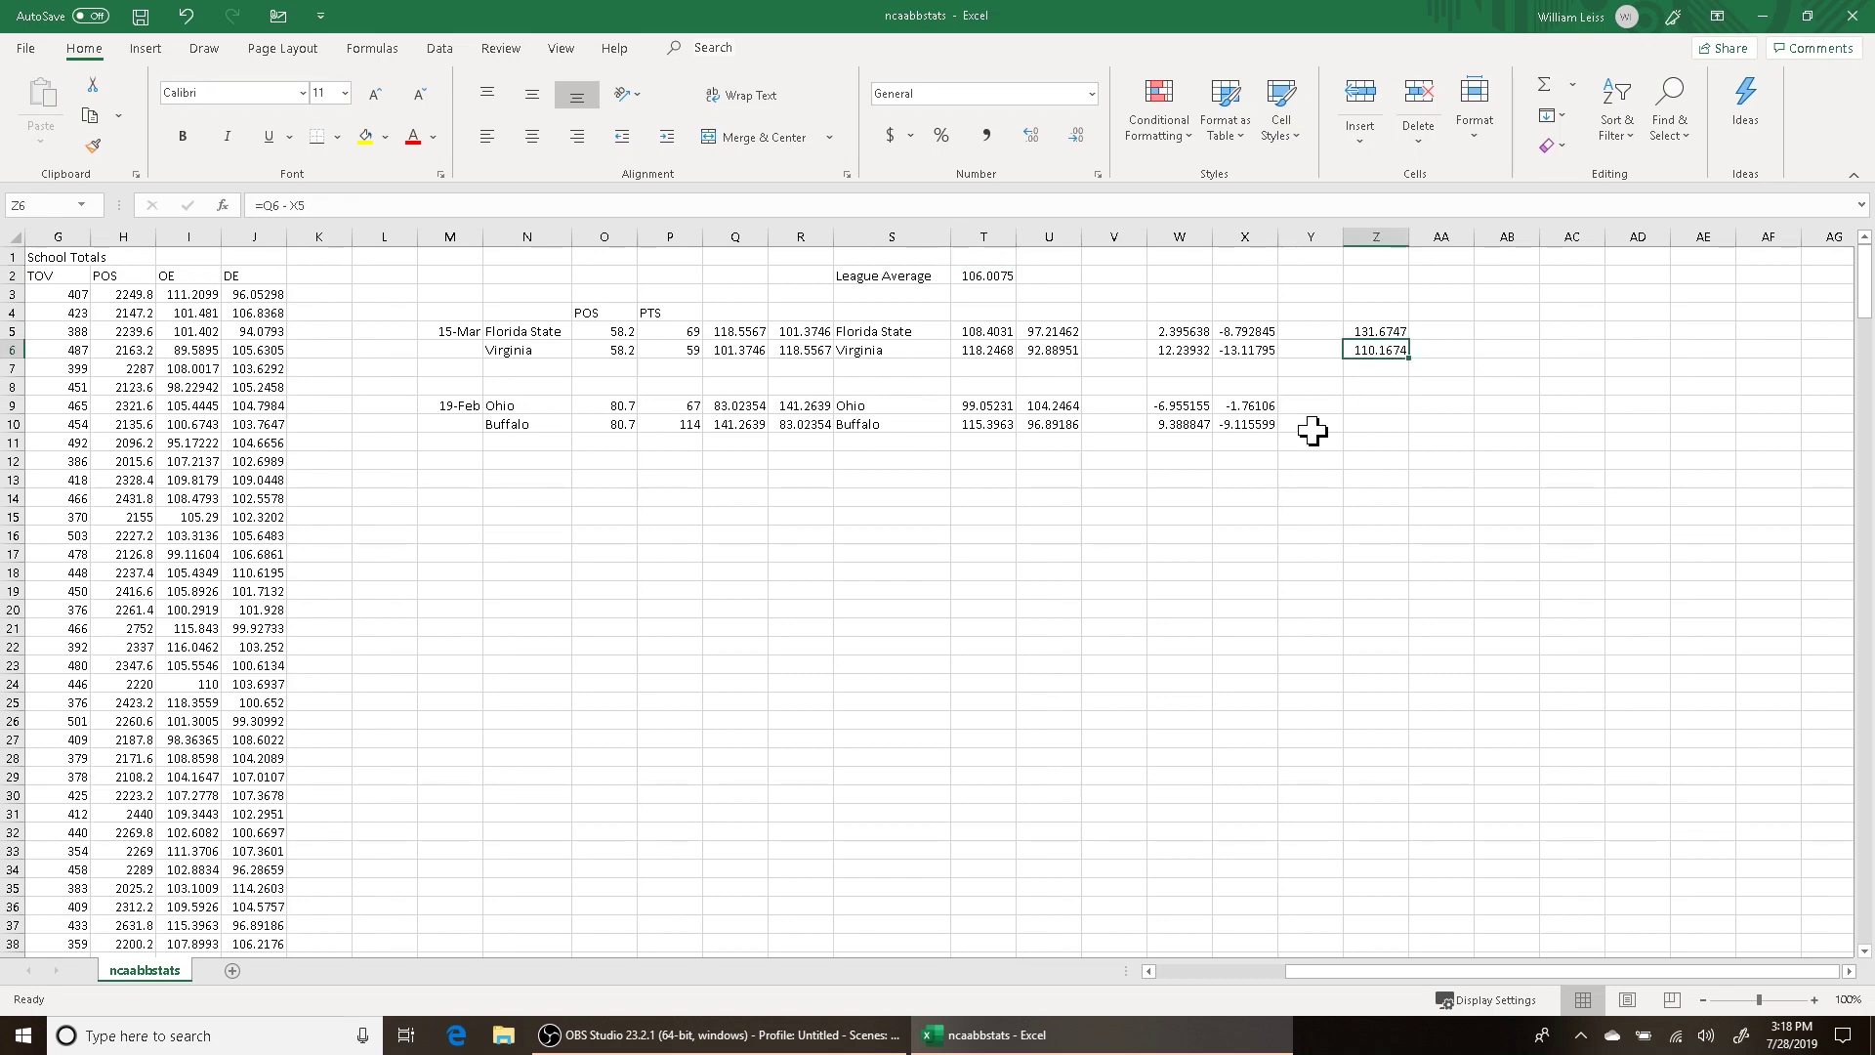
# Calculate Ohio's opponent-adjusted offensive efficiency in Z9 with =Q9 - X10
pyautogui.click(1377, 404)
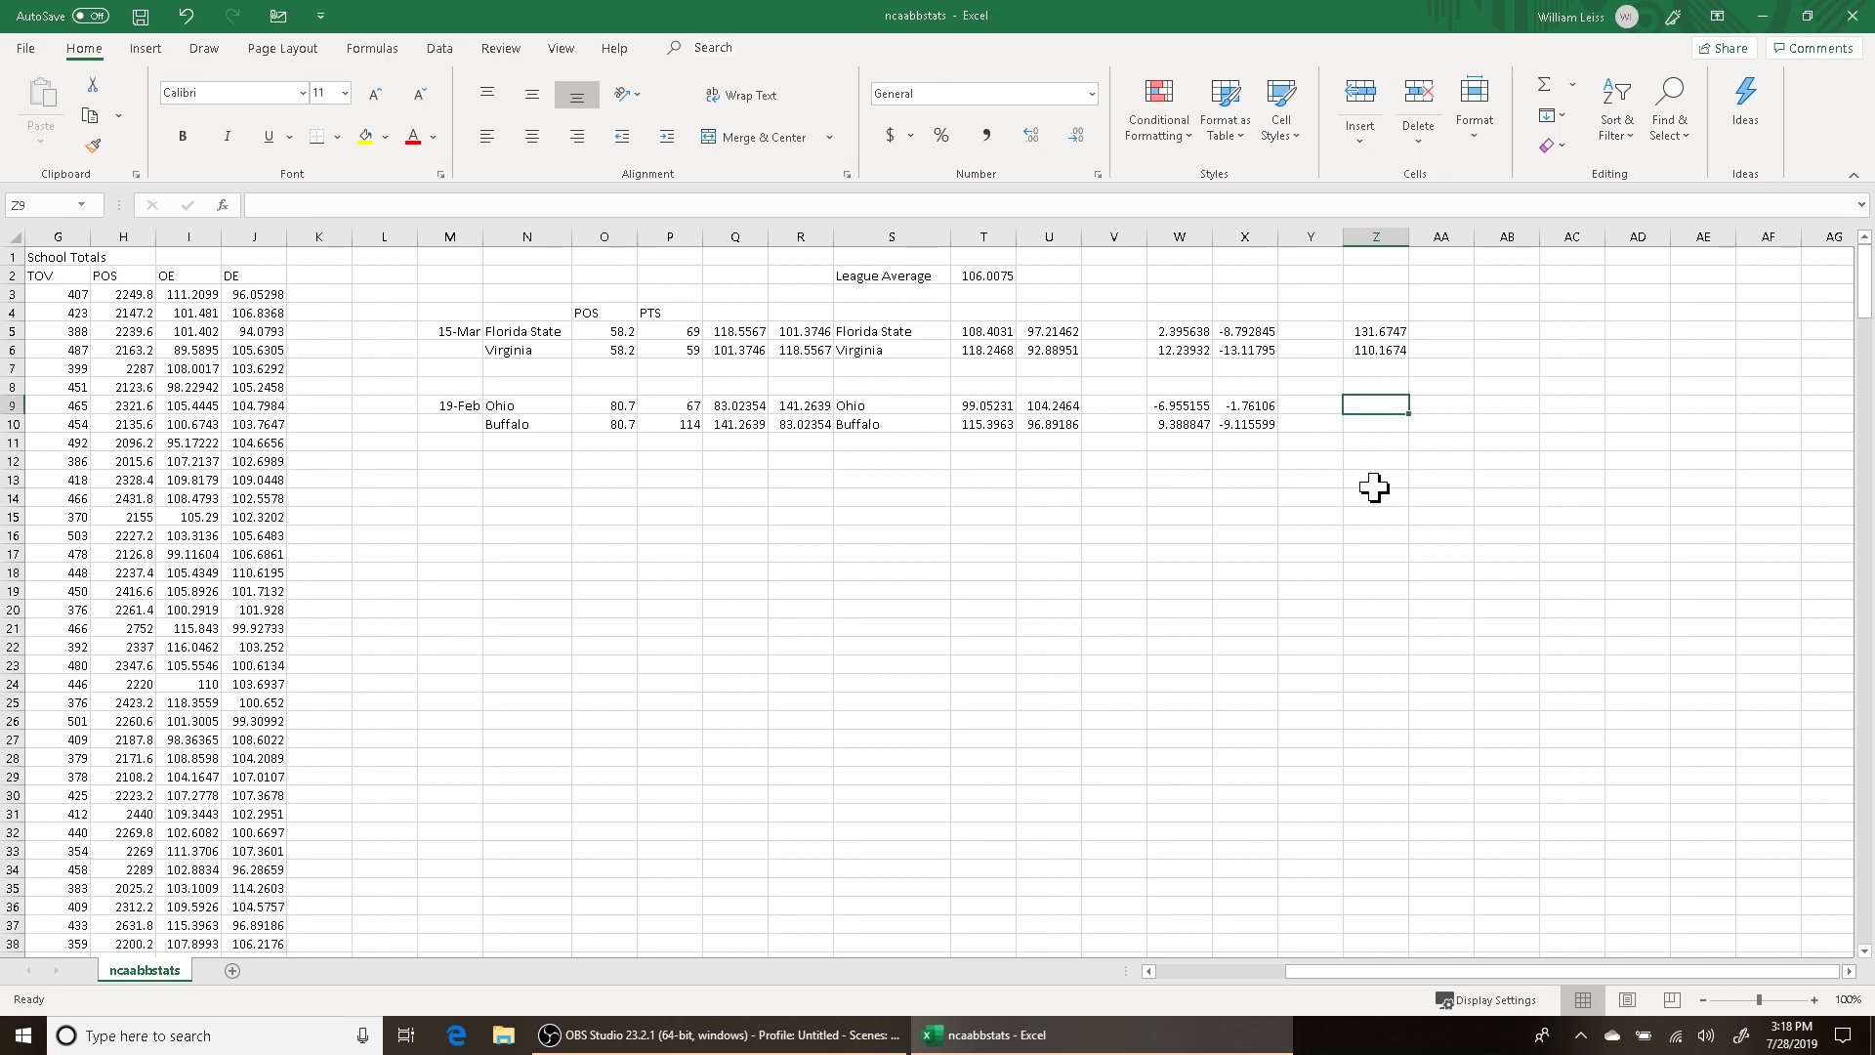
pyautogui.write('=Q9 -')
pyautogui.press('Down')
pyautogui.press('Left')
pyautogui.press('Left')
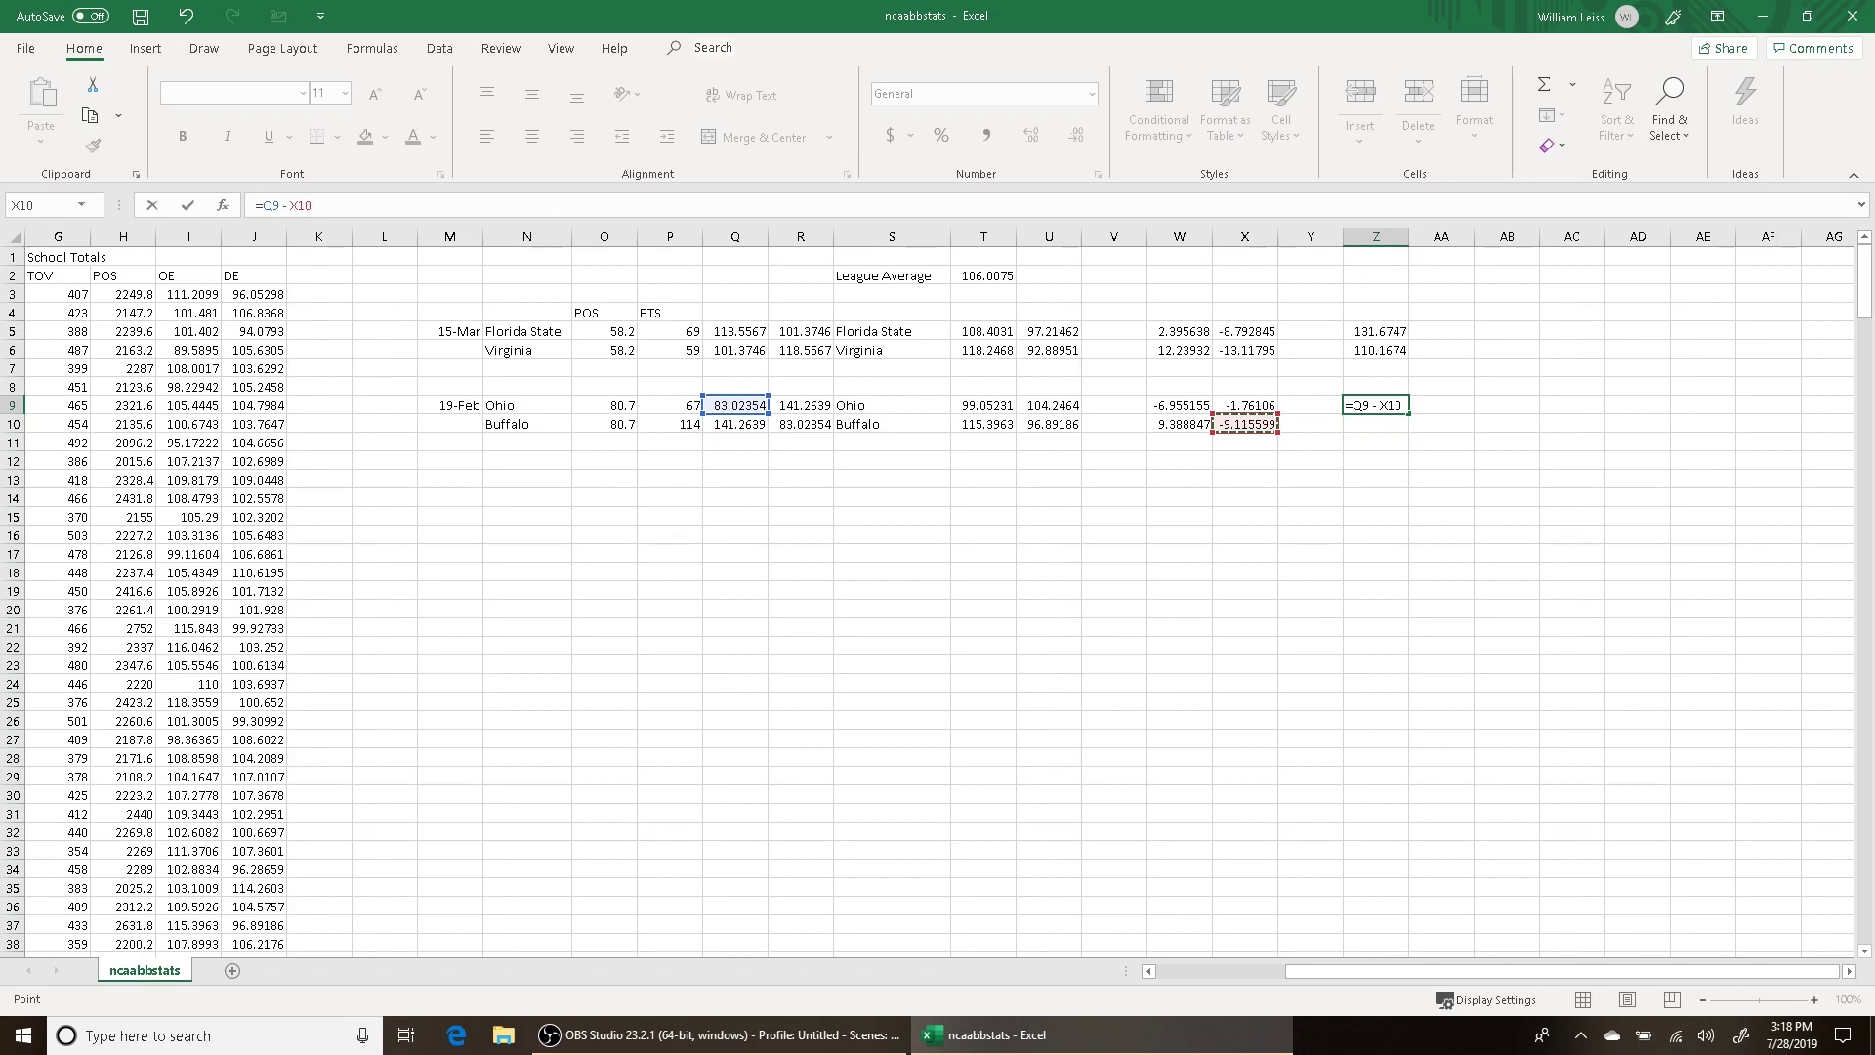
pyautogui.press('Return')
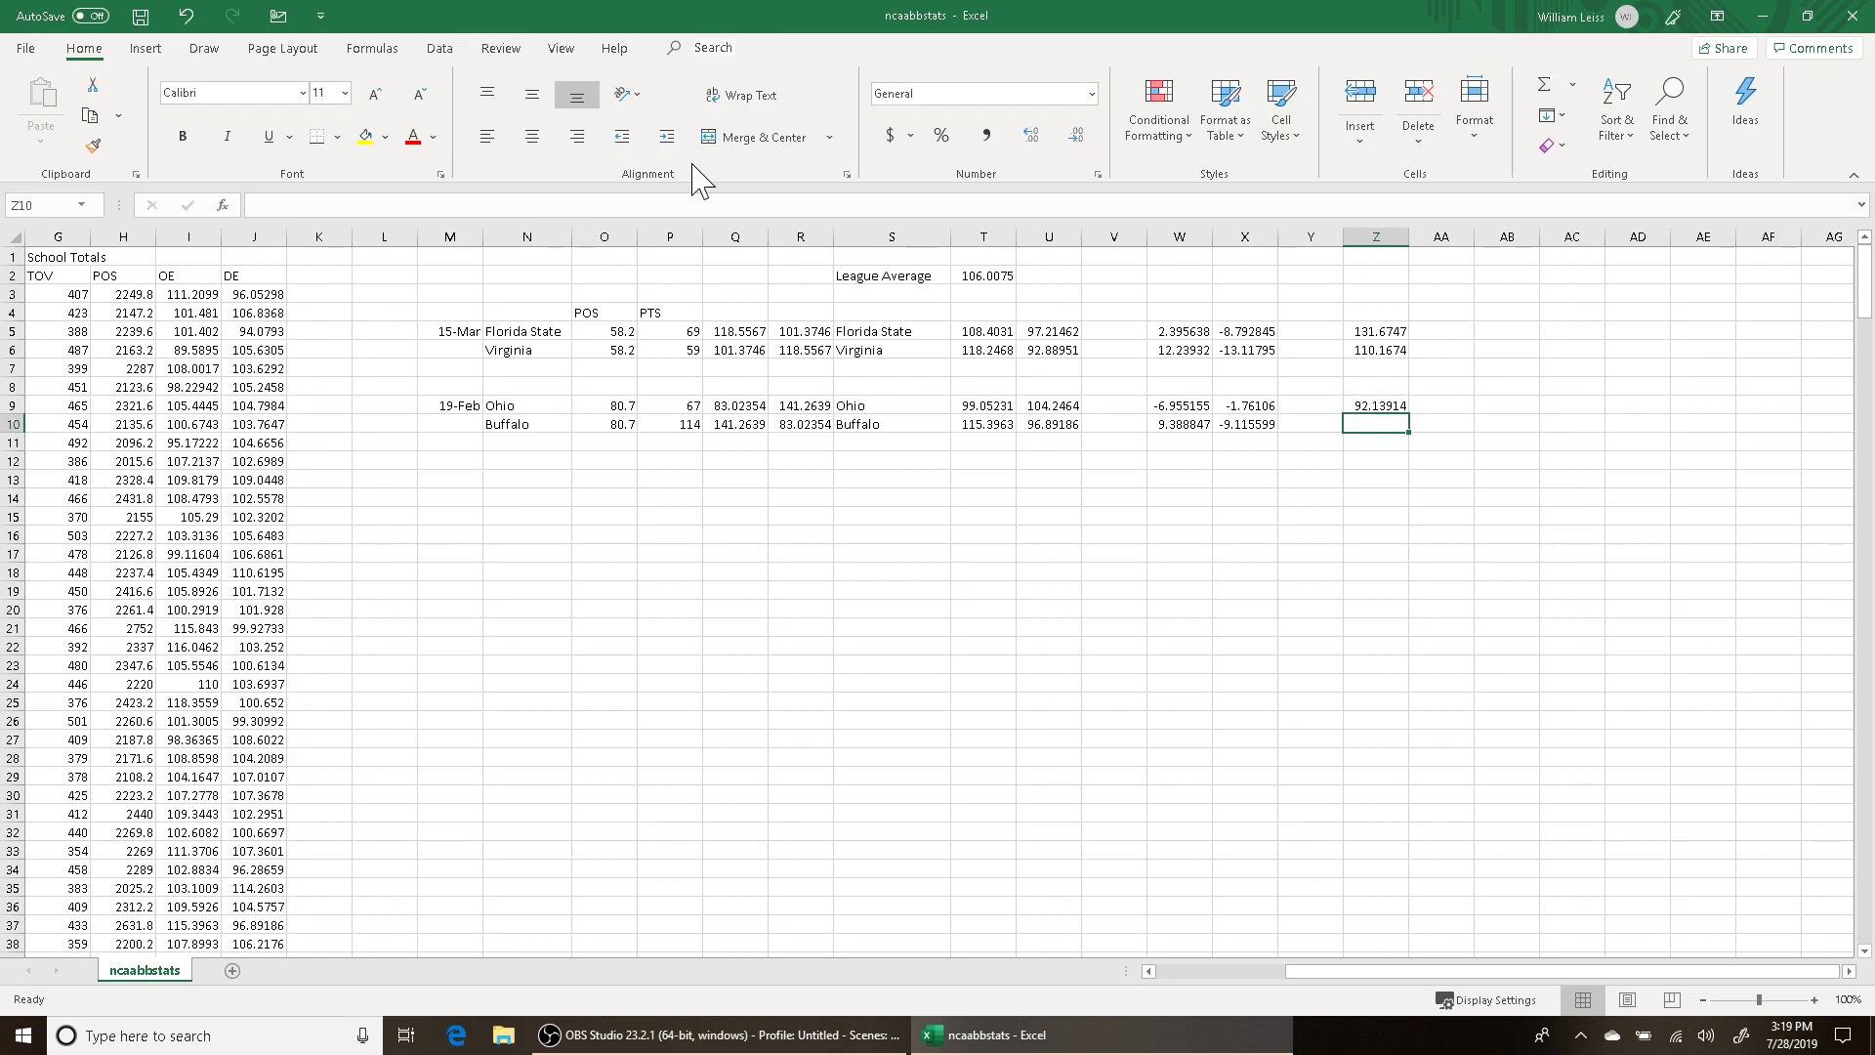
# Calculate Buffalo's opponent-adjusted offensive efficiency in Z10 with =Q10 - X9
pyautogui.write('=')
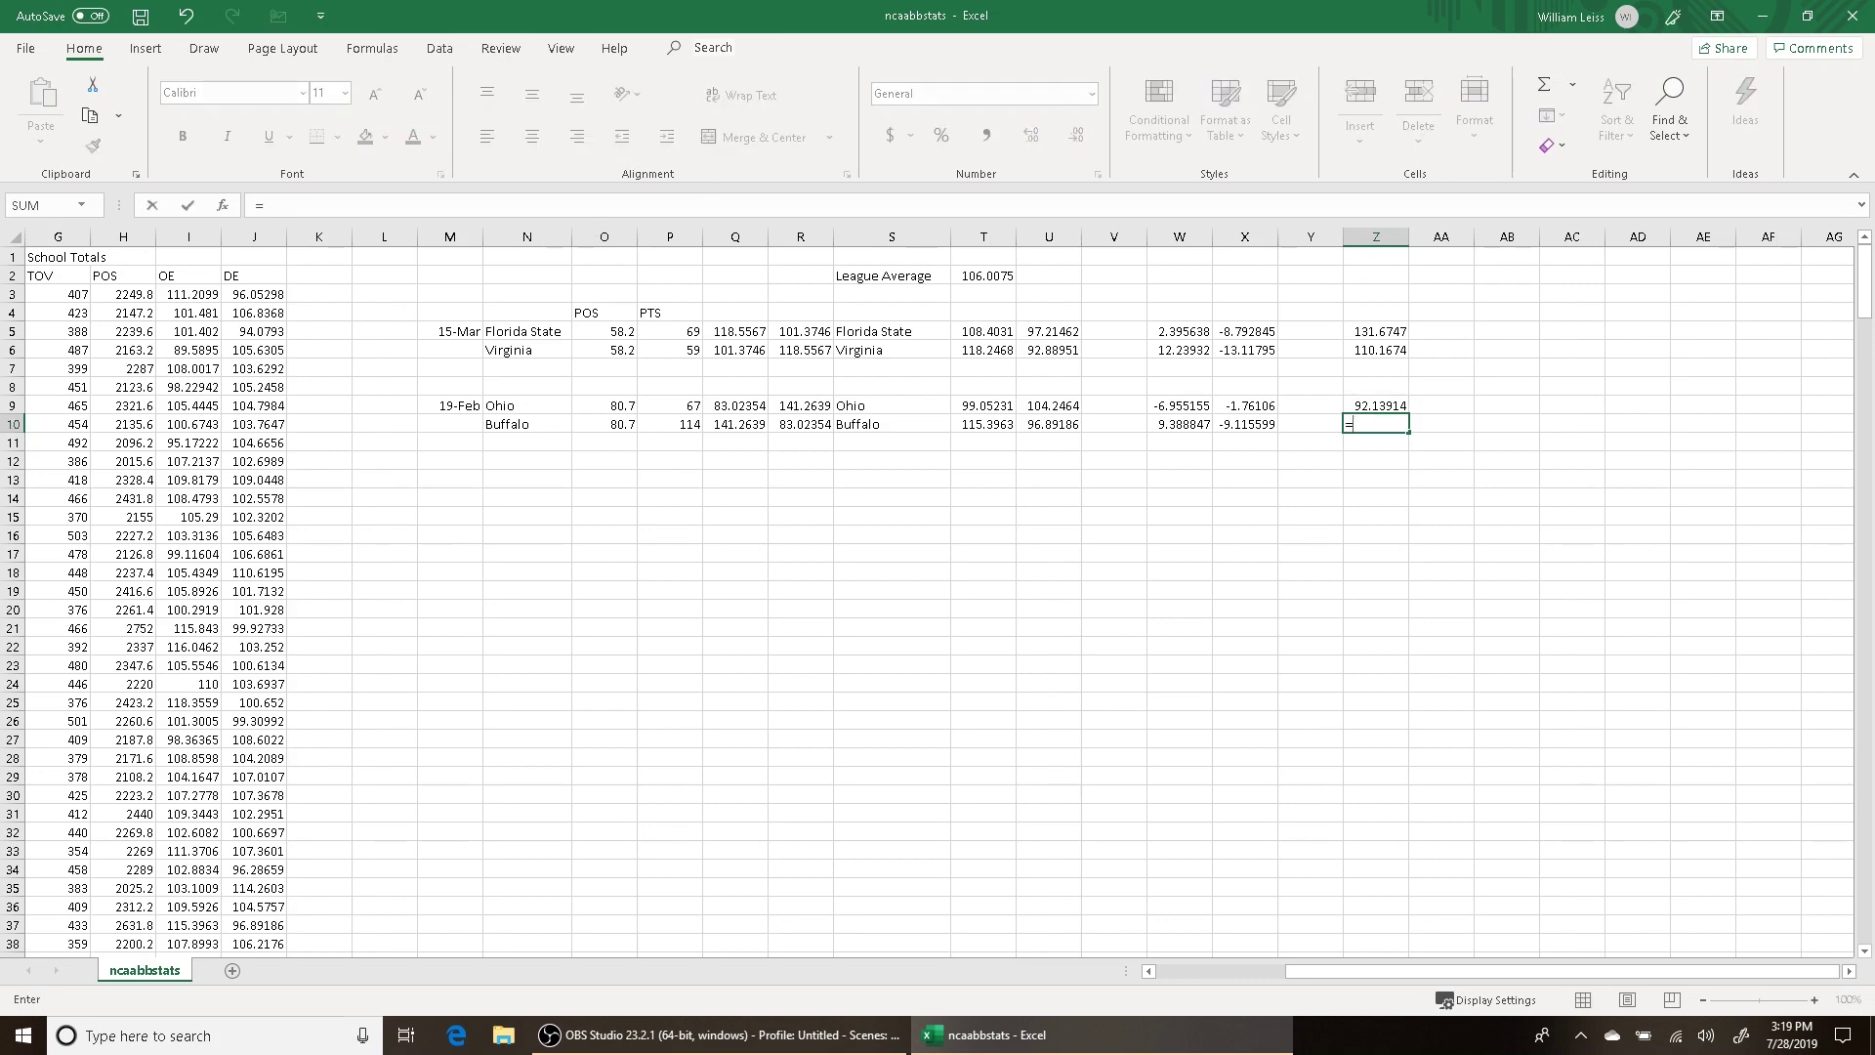
pyautogui.click(749, 426)
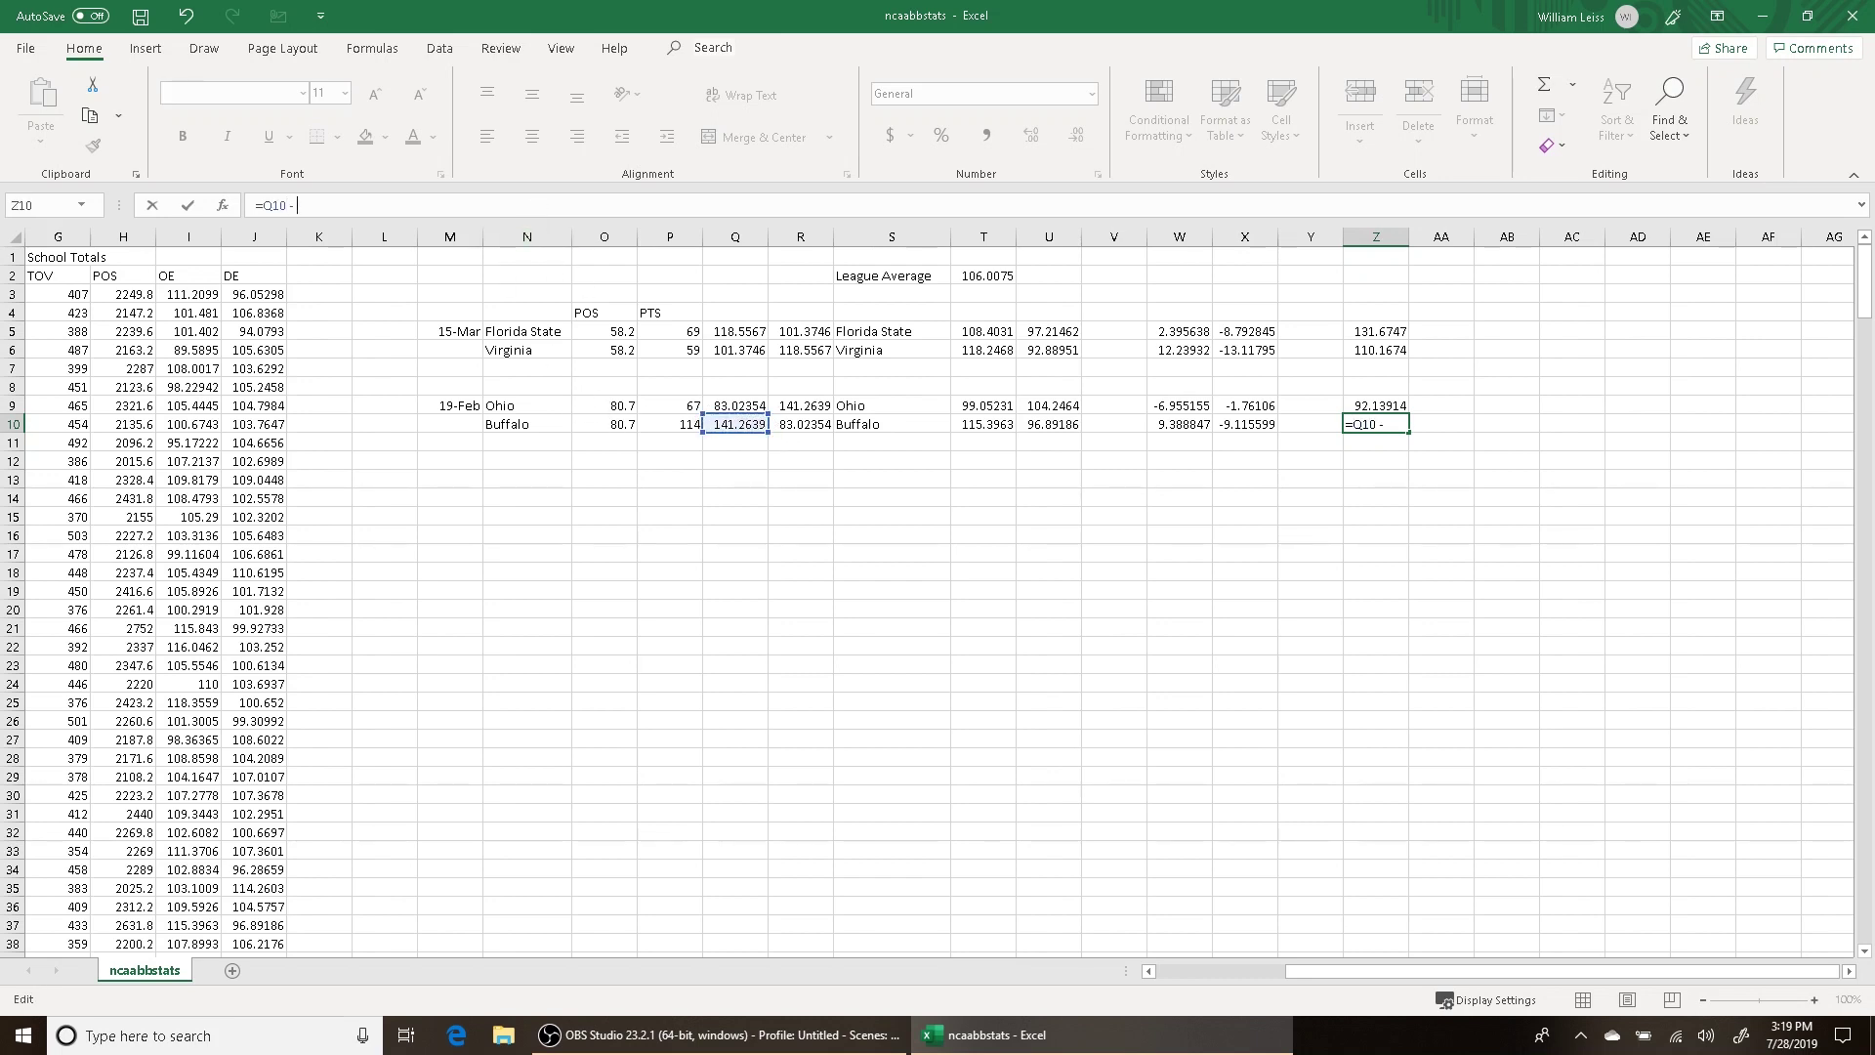
pyautogui.click(1243, 405)
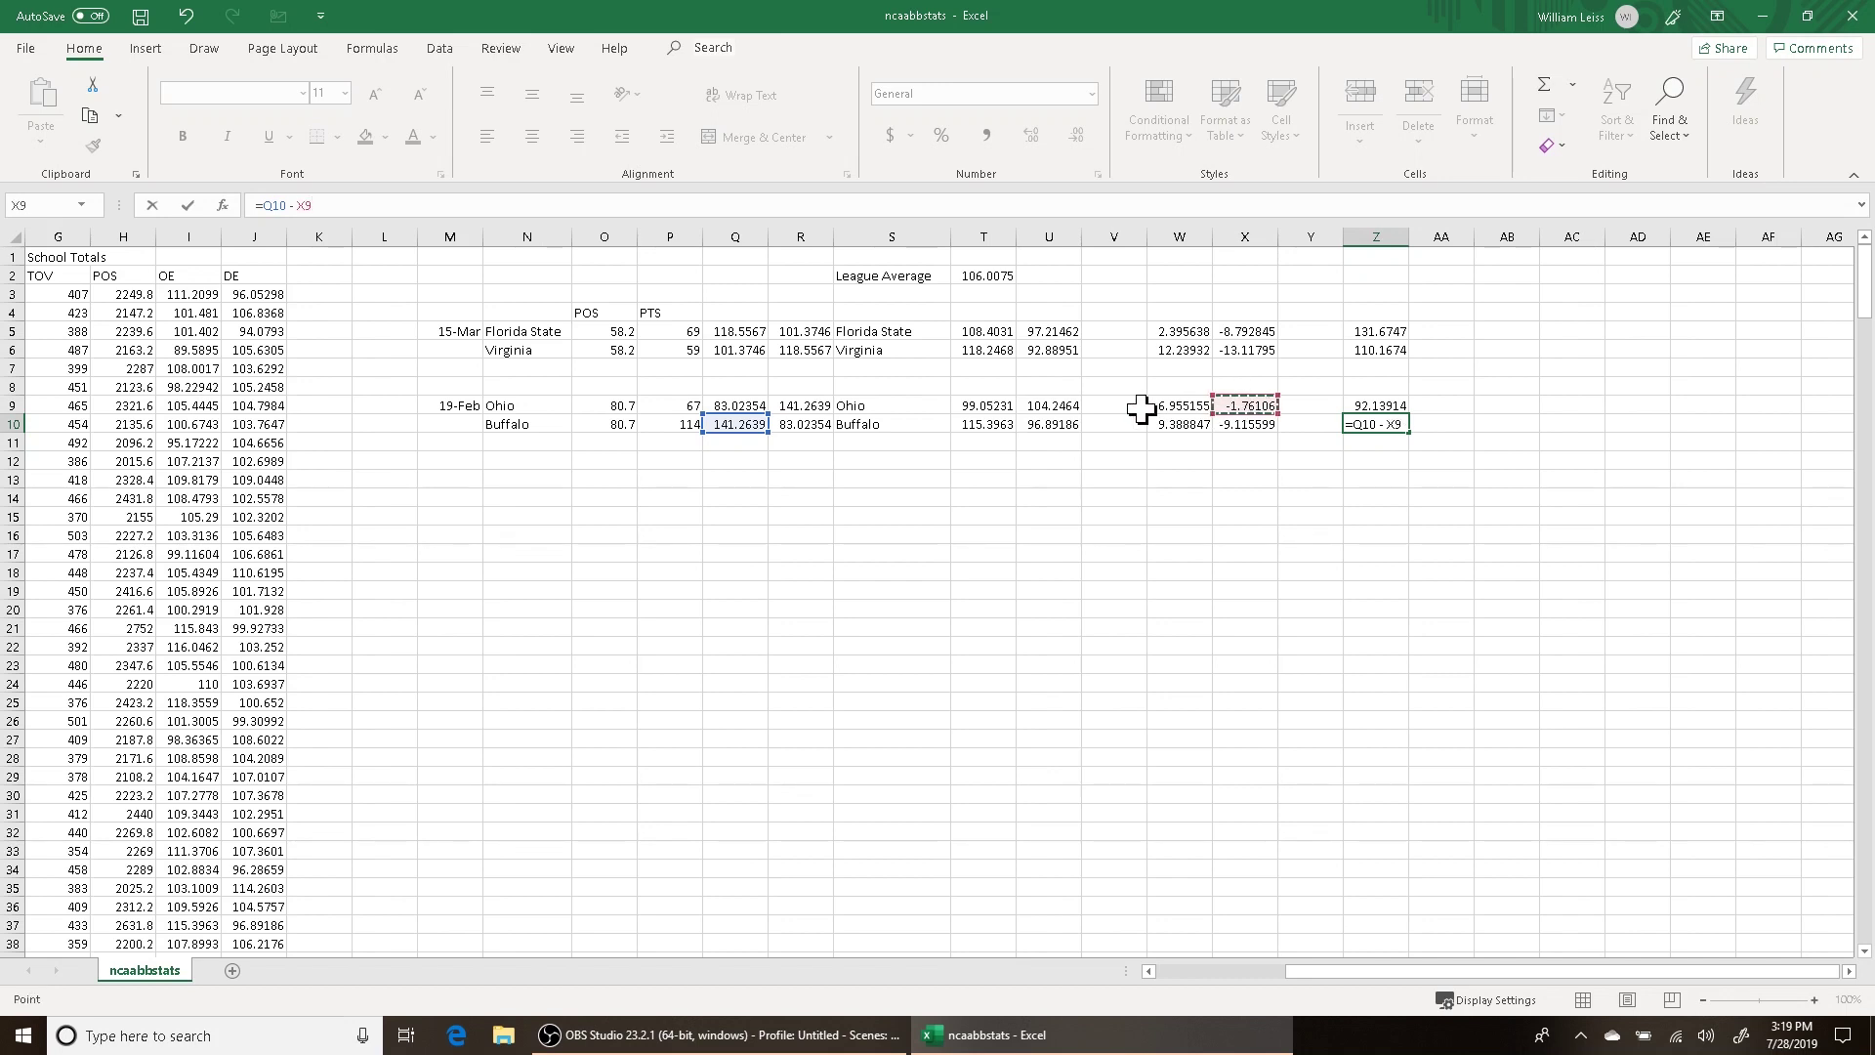
pyautogui.press('Return')
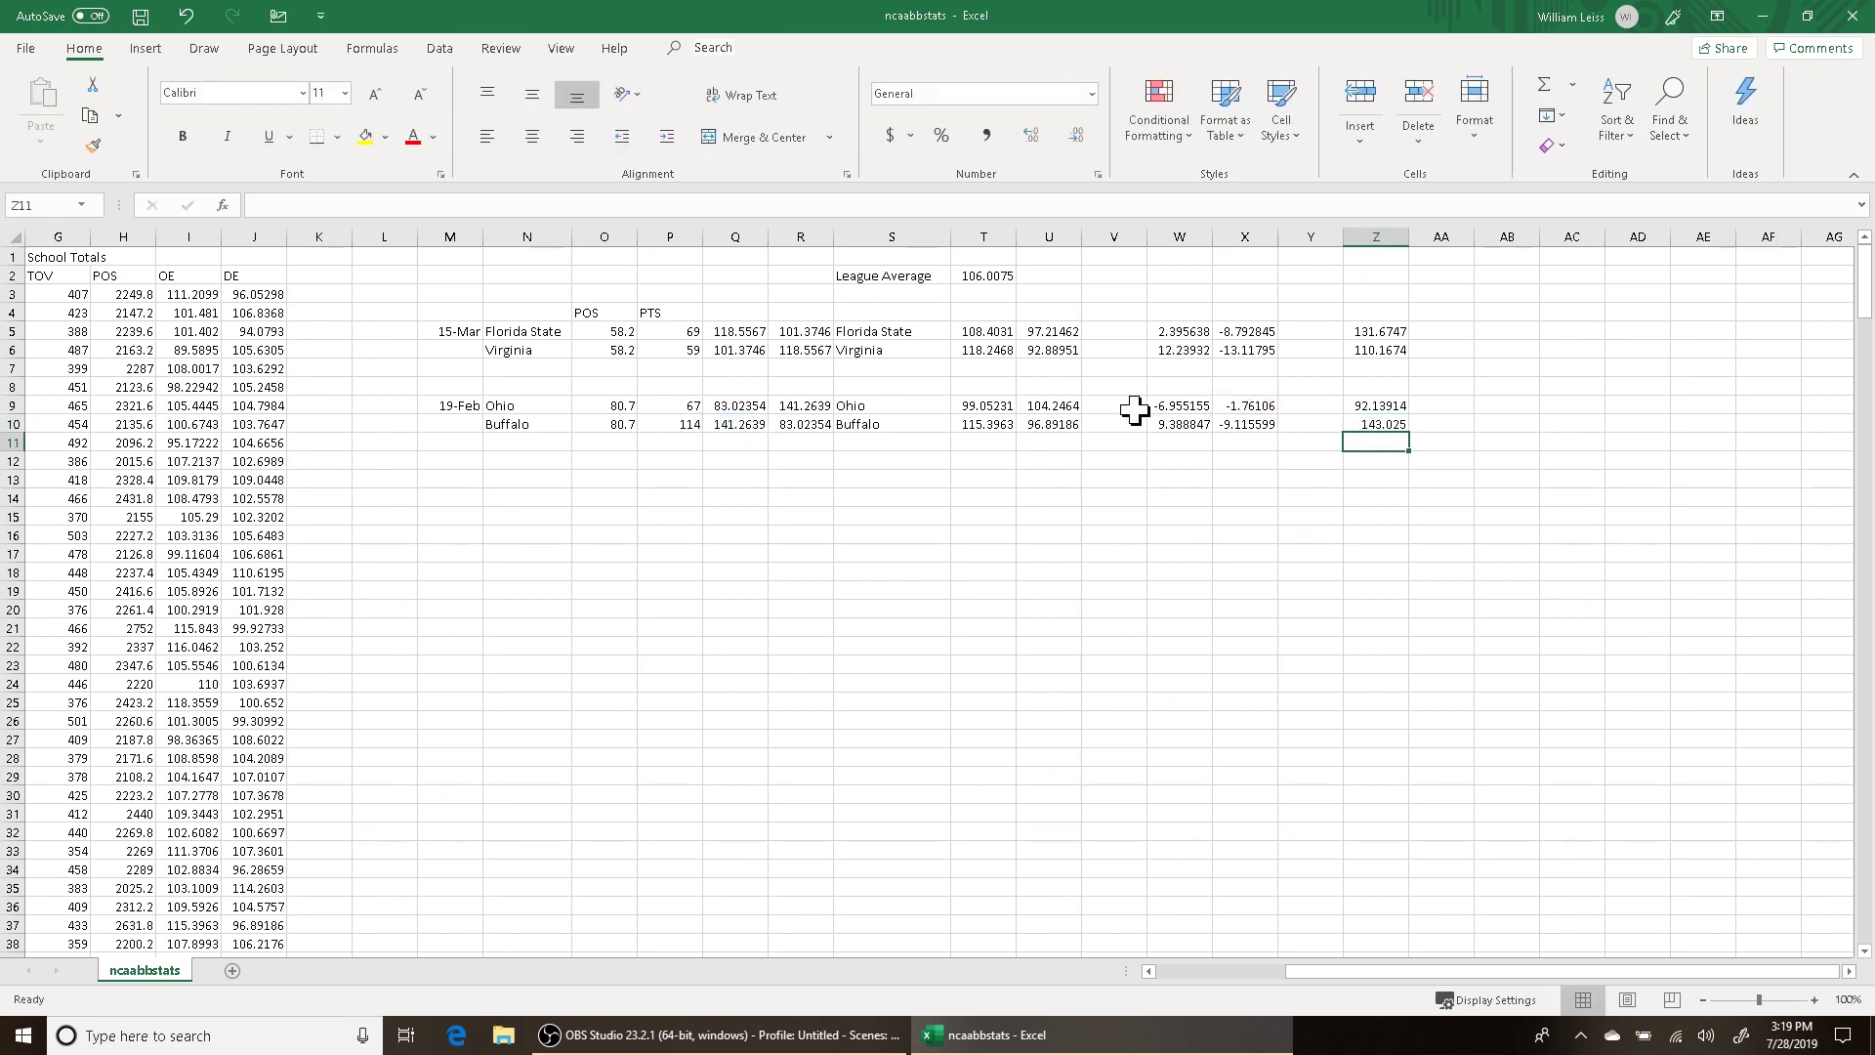